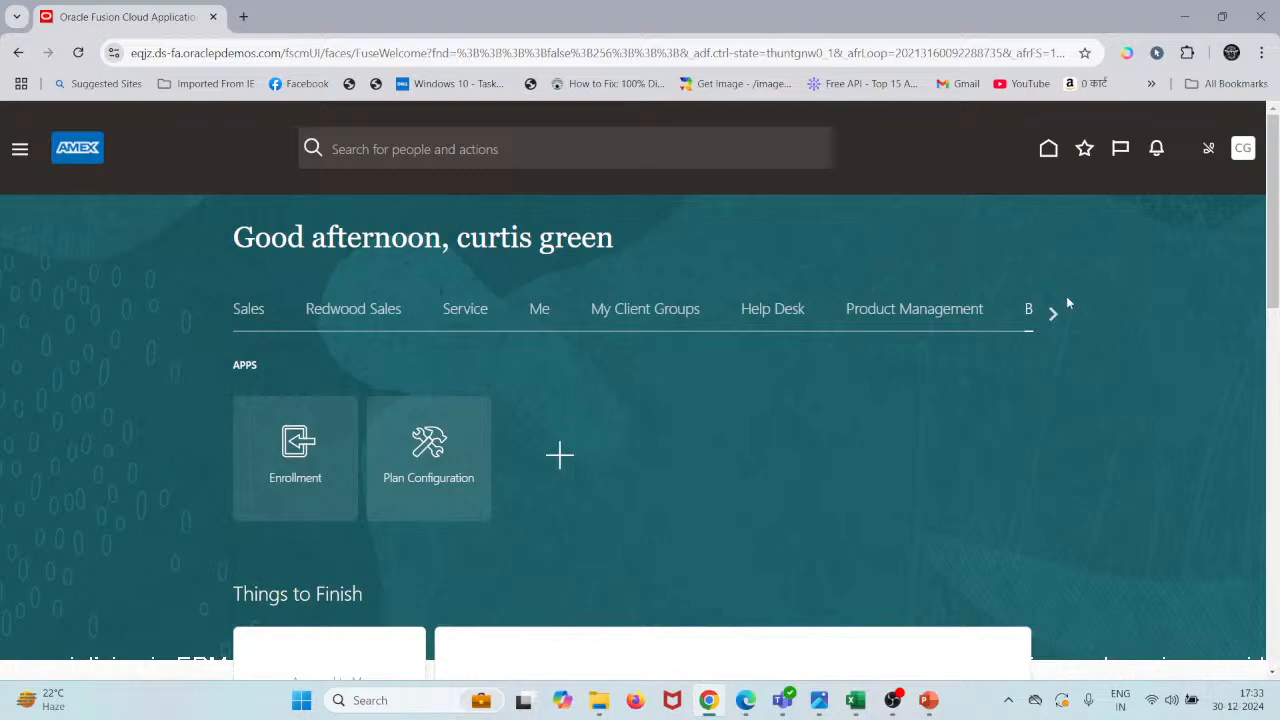
- Relabel cell A3 of the Scenario sheet from 'Plan' to 'Plan Type'
mouse_move(855, 700)
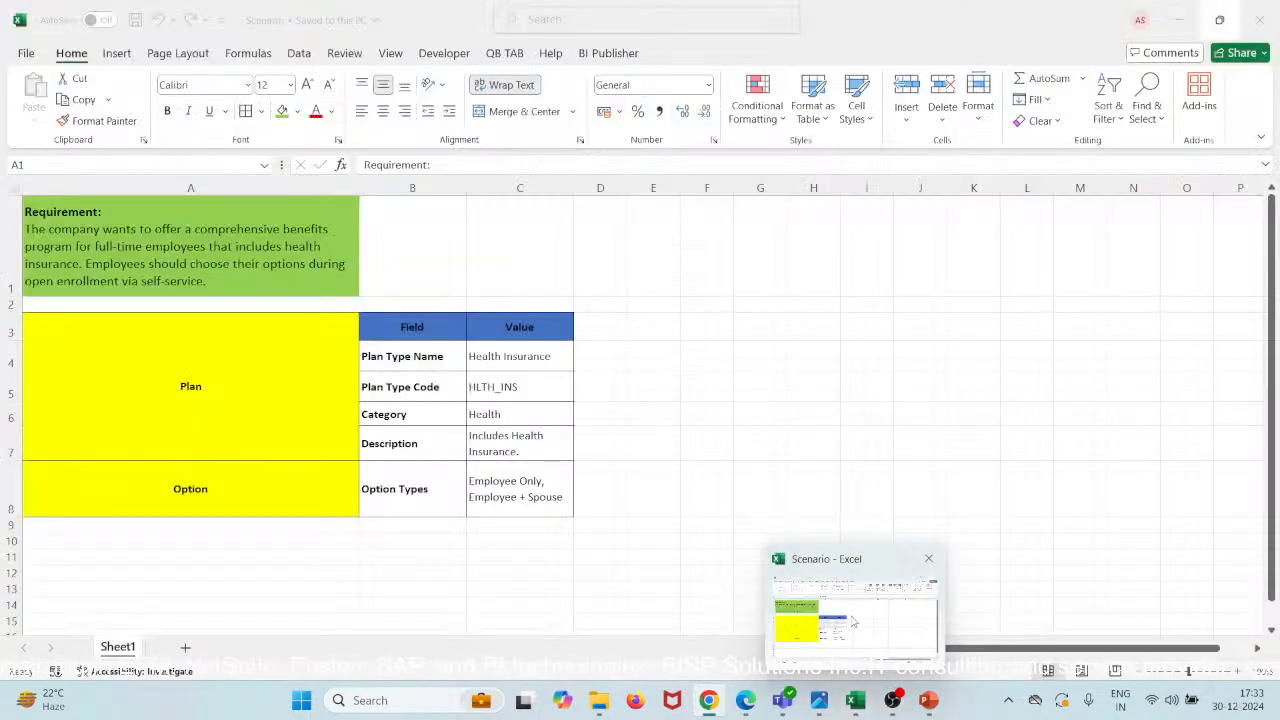
click(853, 620)
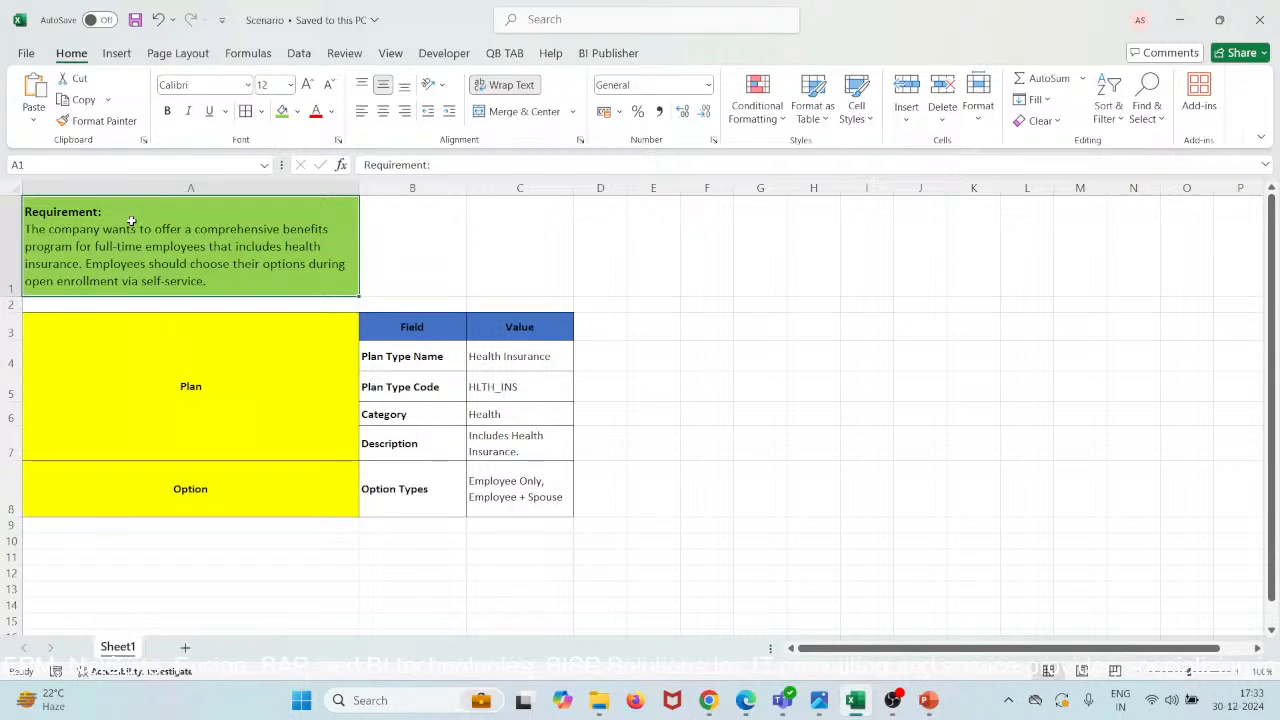
ctrl+scroll(131, 221, up, 1)
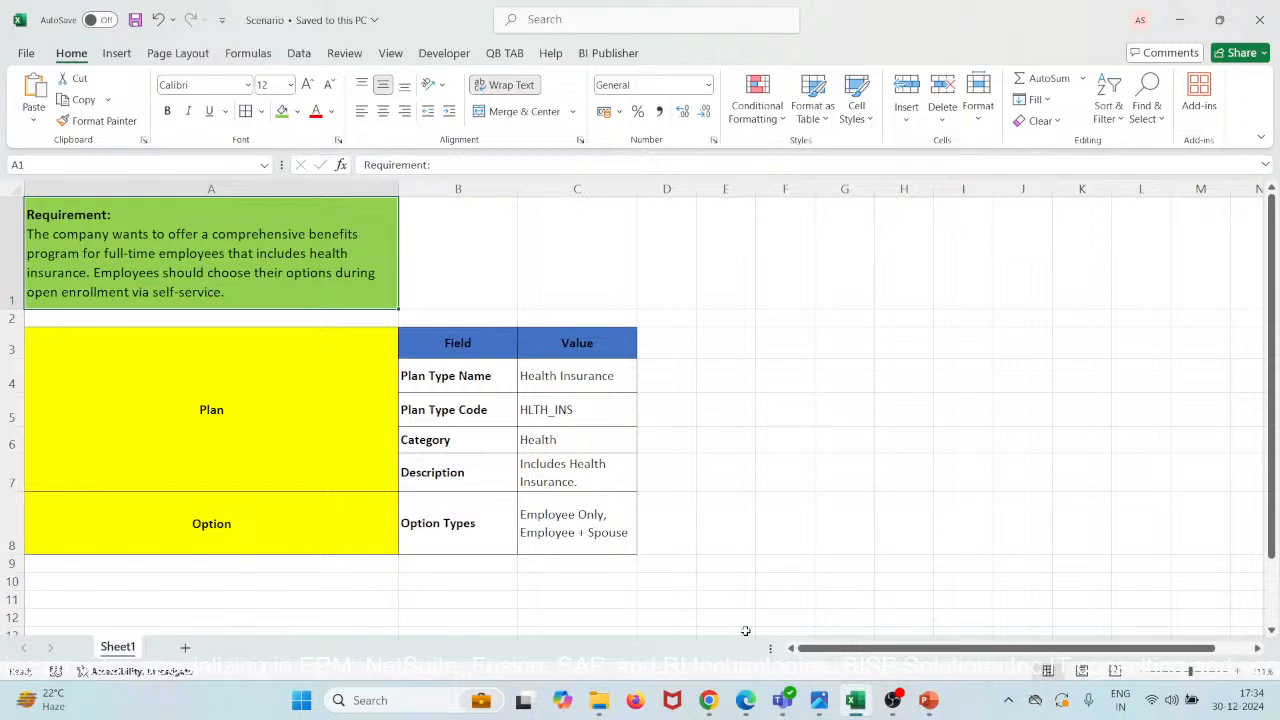
mouse_move(855, 700)
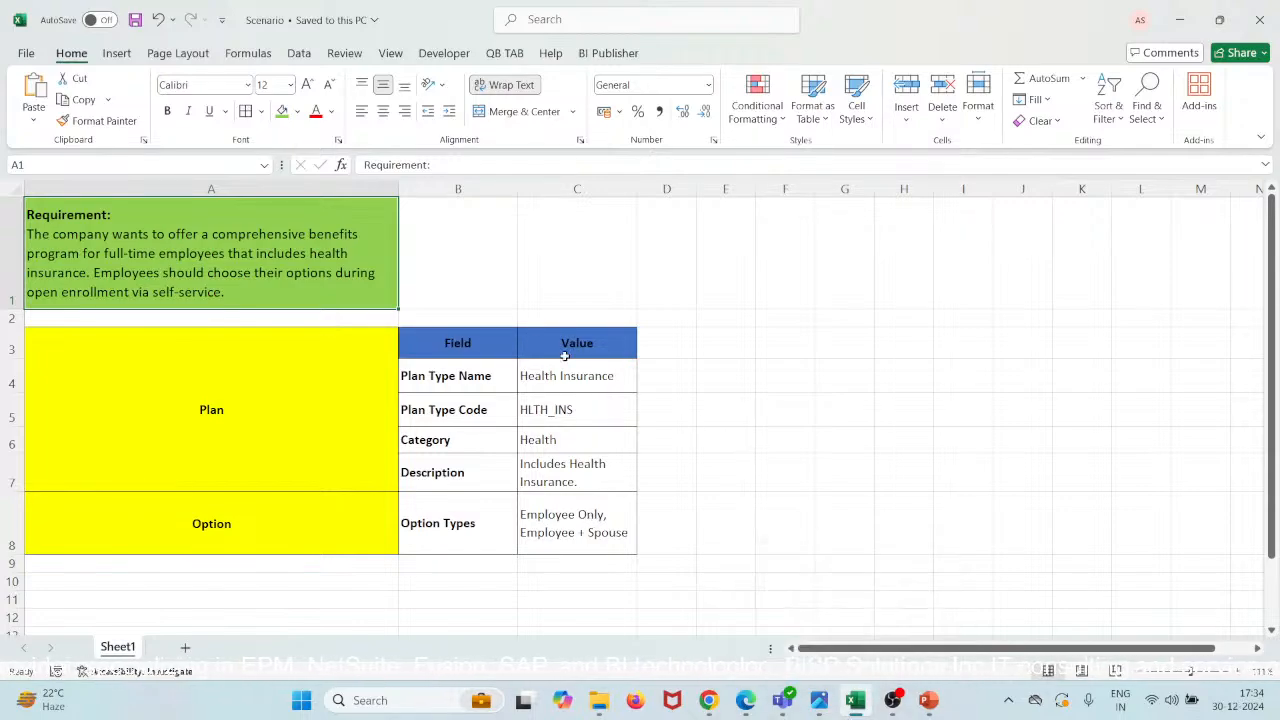
click(320, 420)
double_click(320, 420)
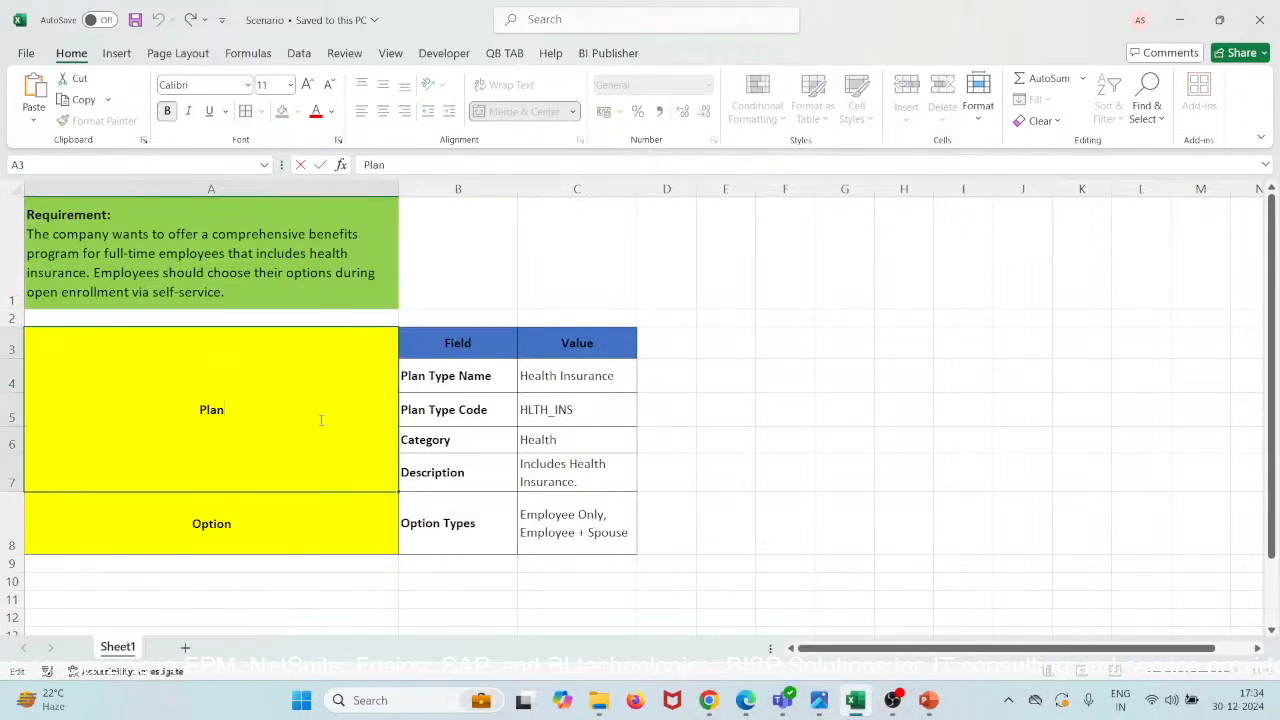
text(Type)
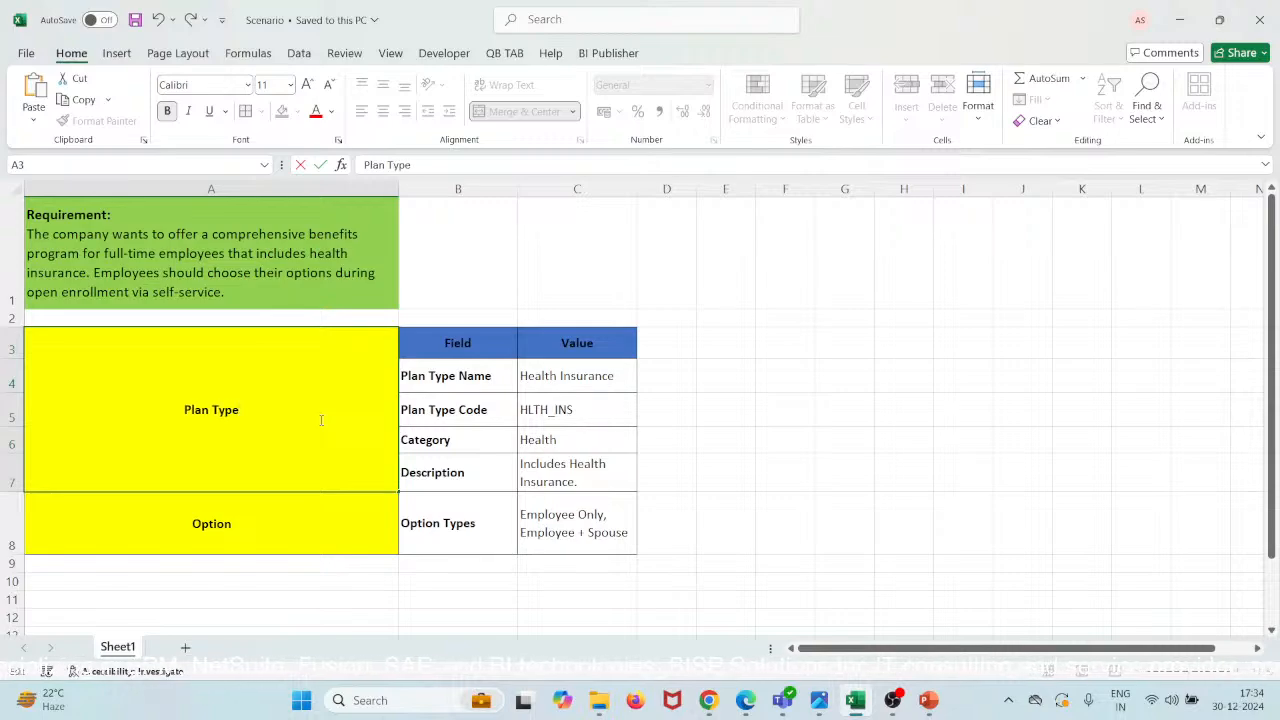
key(ctrl+Return)
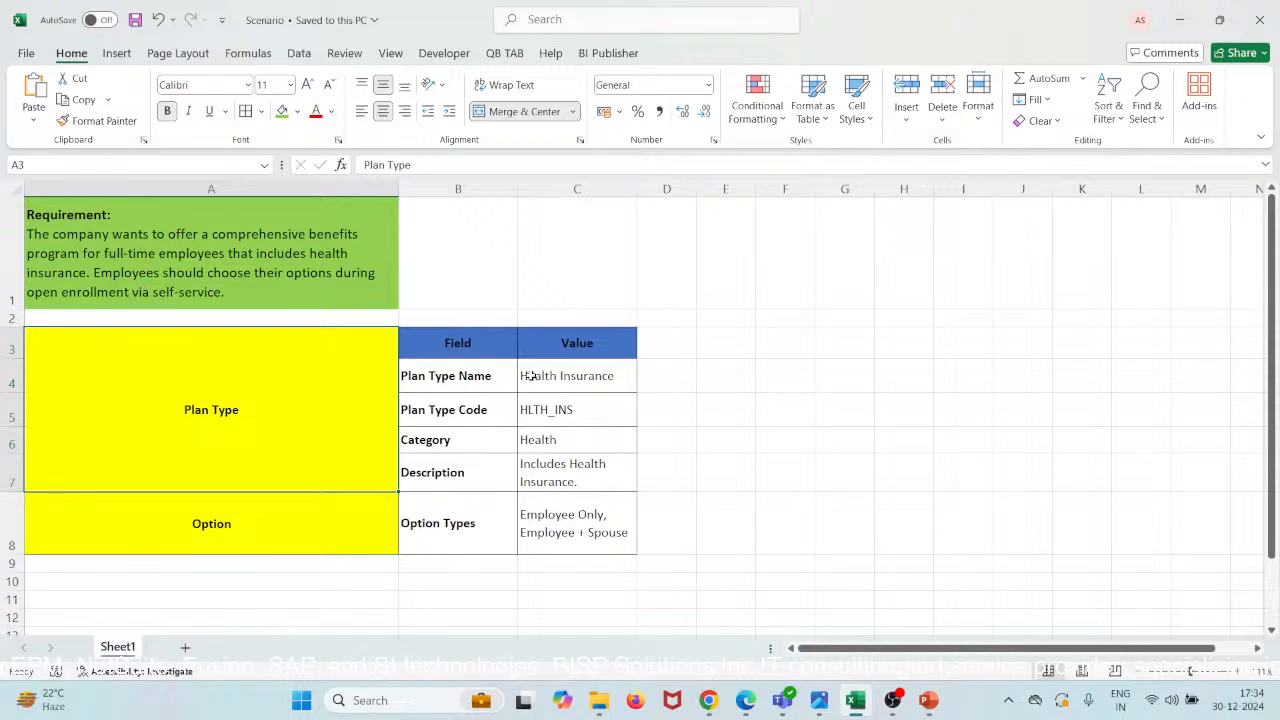
- Select the plan type name 'Health Insurance' in cell C4 for copying
double_click(523, 377)
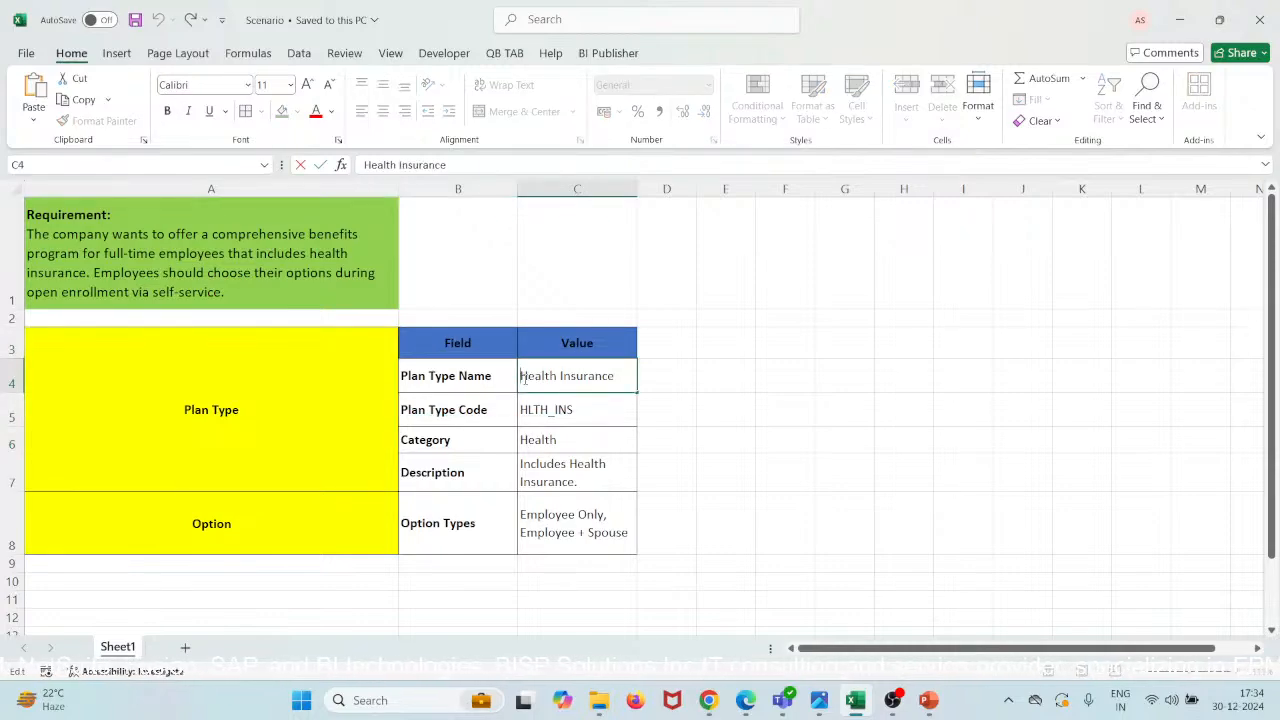
drag(521, 377, 615, 377)
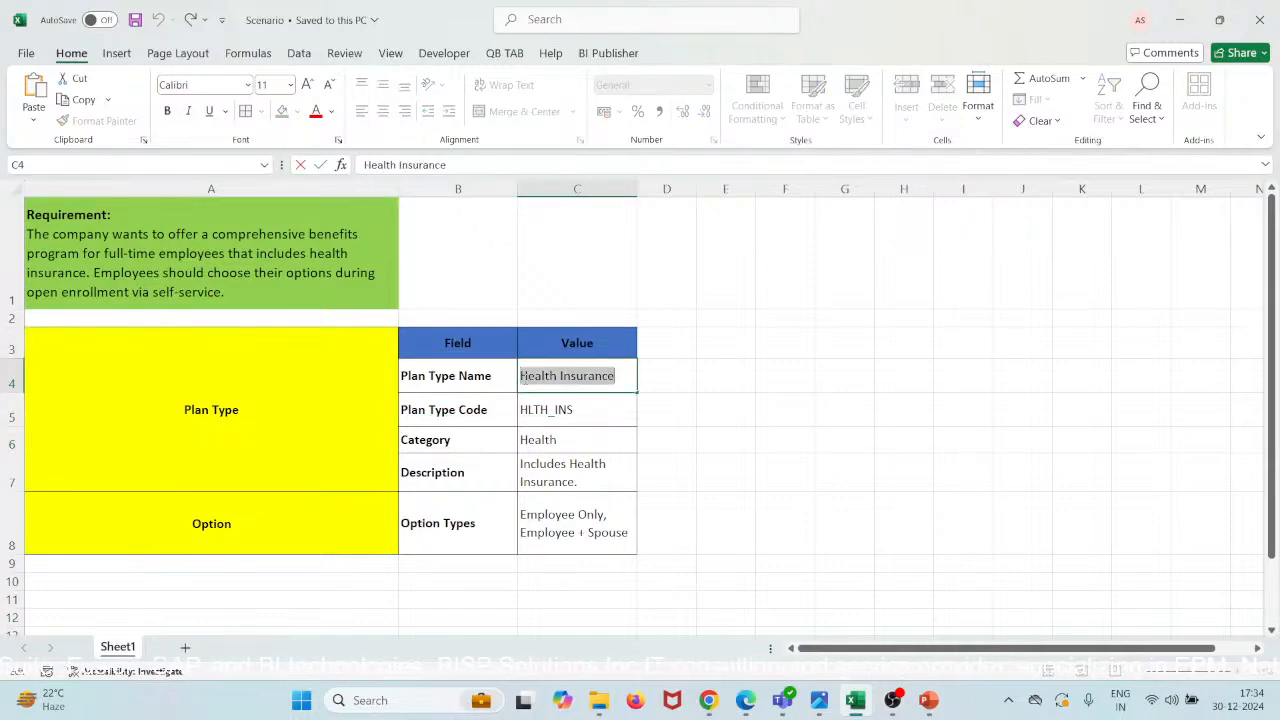
mouse_move(708, 705)
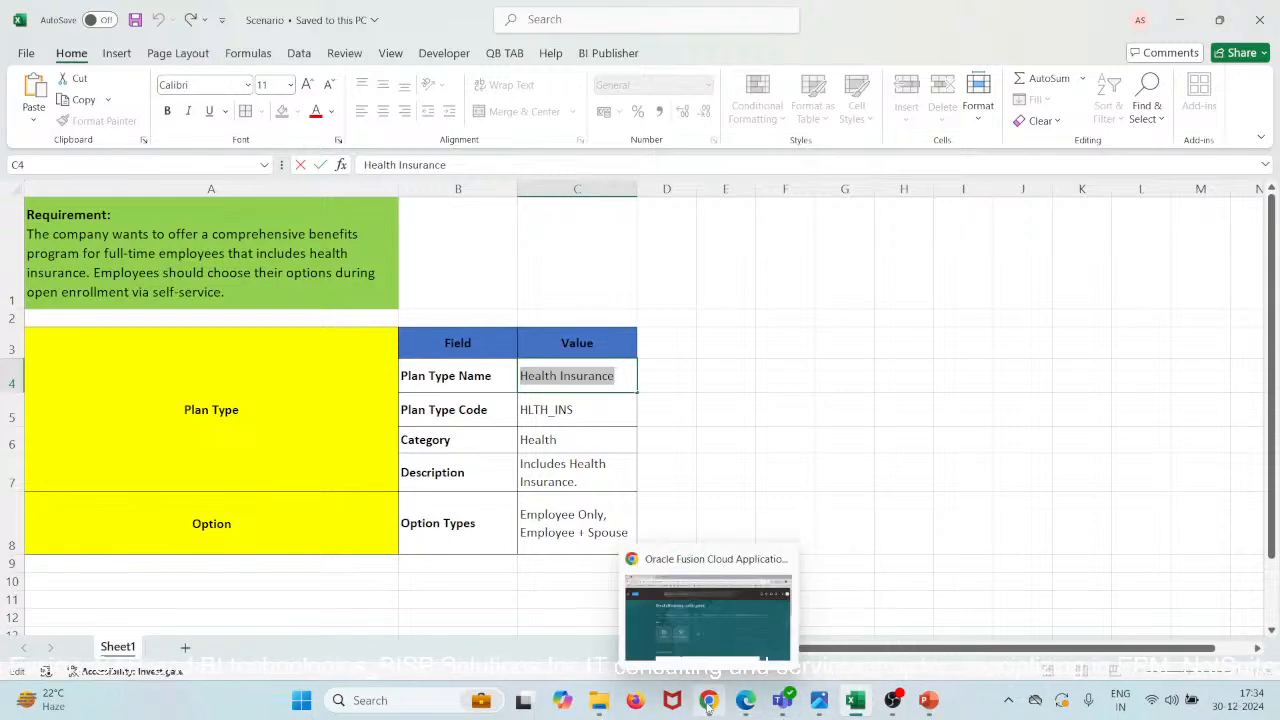
drag(708, 705, 772, 706)
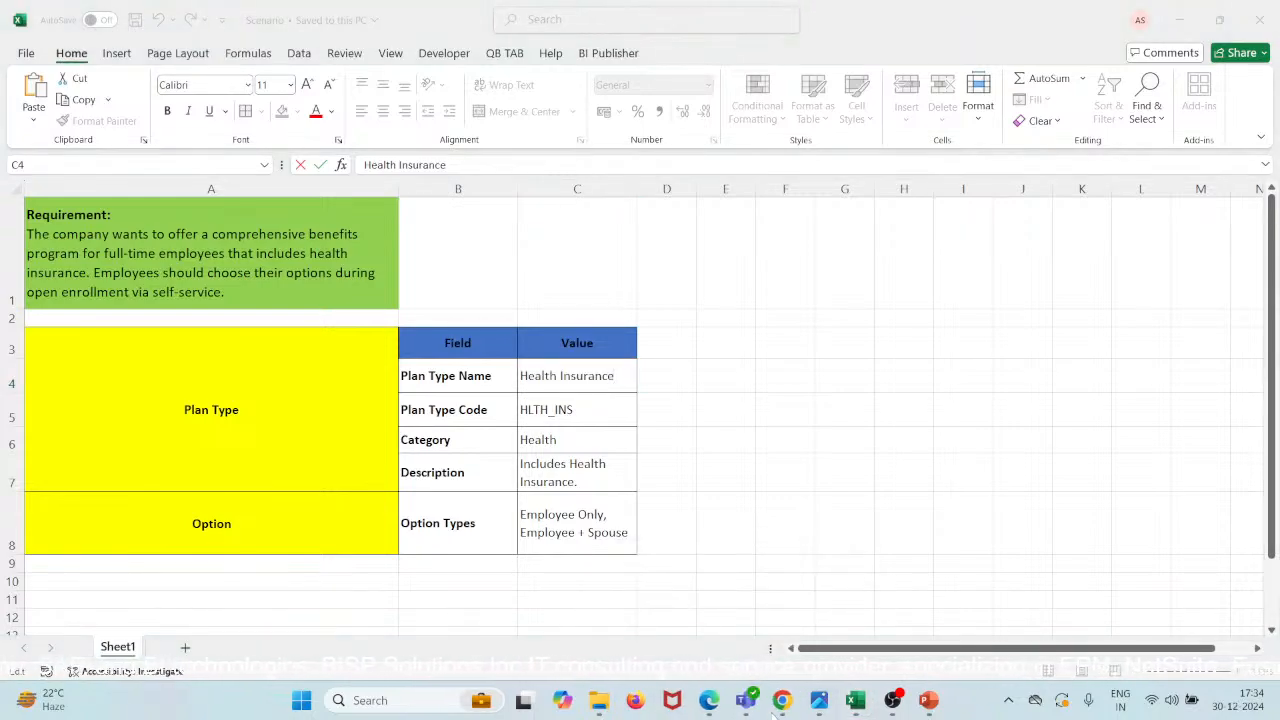
- From Benefits Administration, open Plan Configuration's Plan Types task and click Create
click(783, 702)
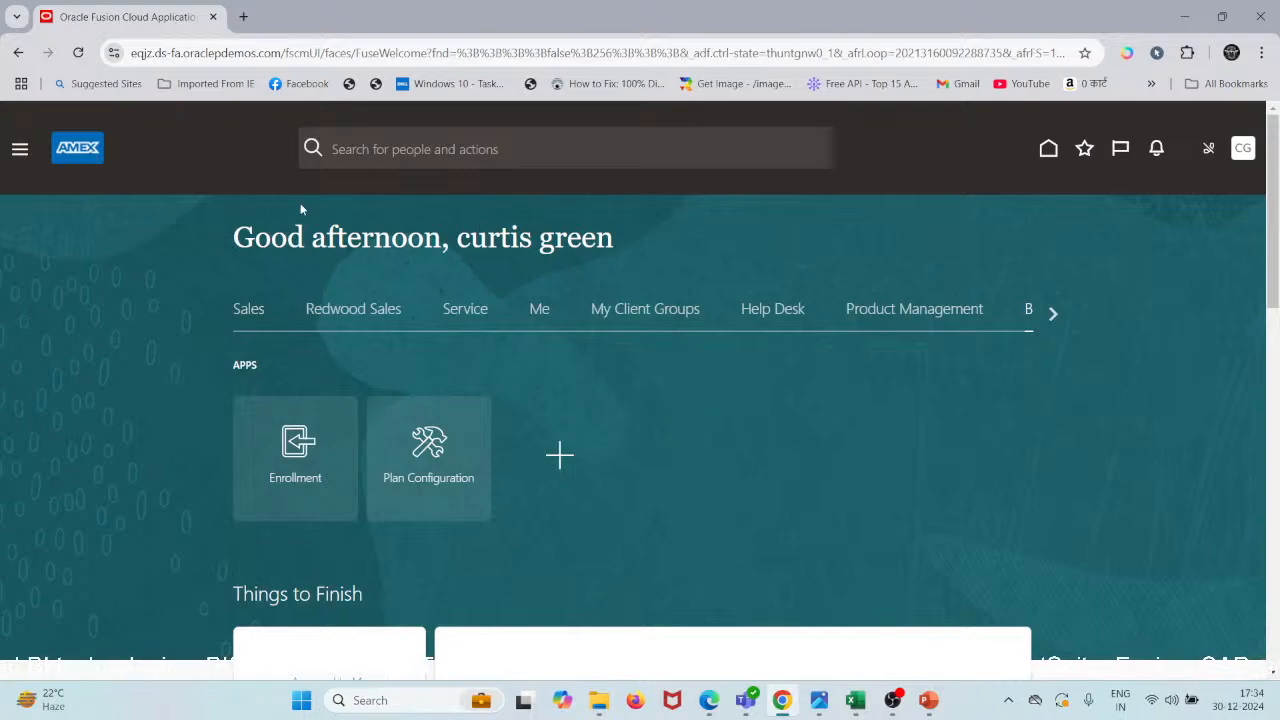
click(1052, 316)
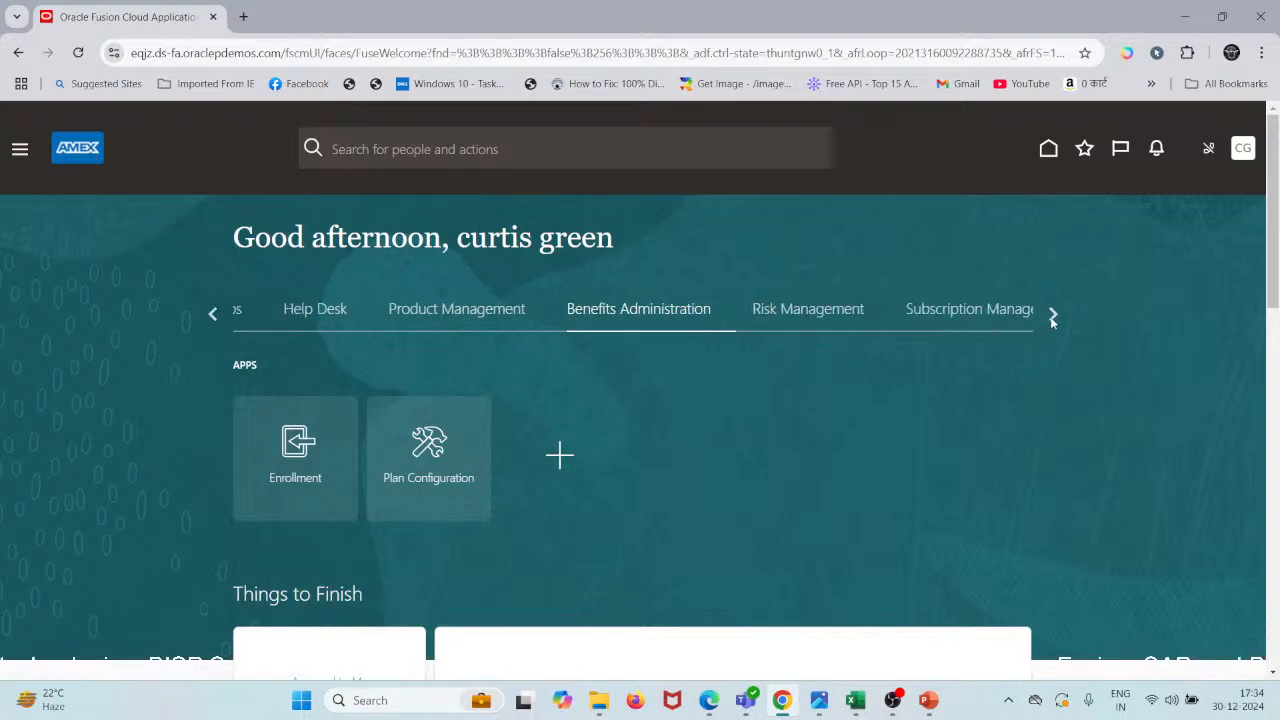
click(431, 450)
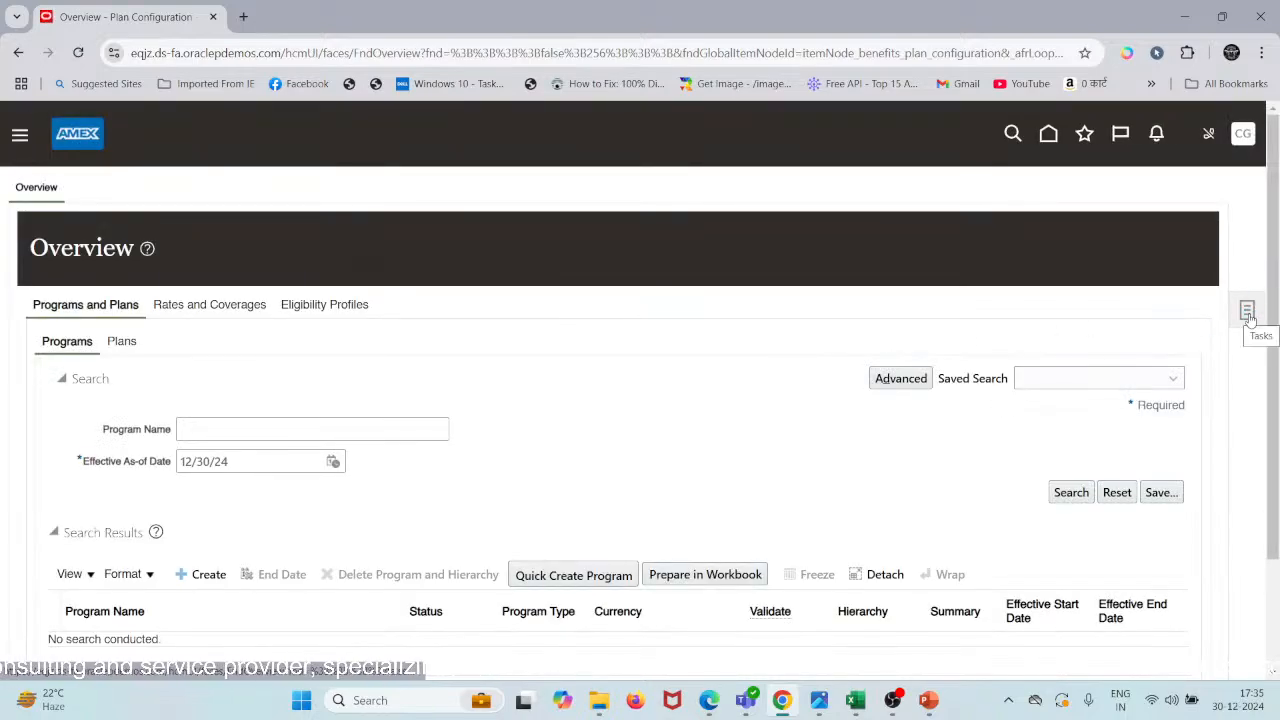
click(1251, 319)
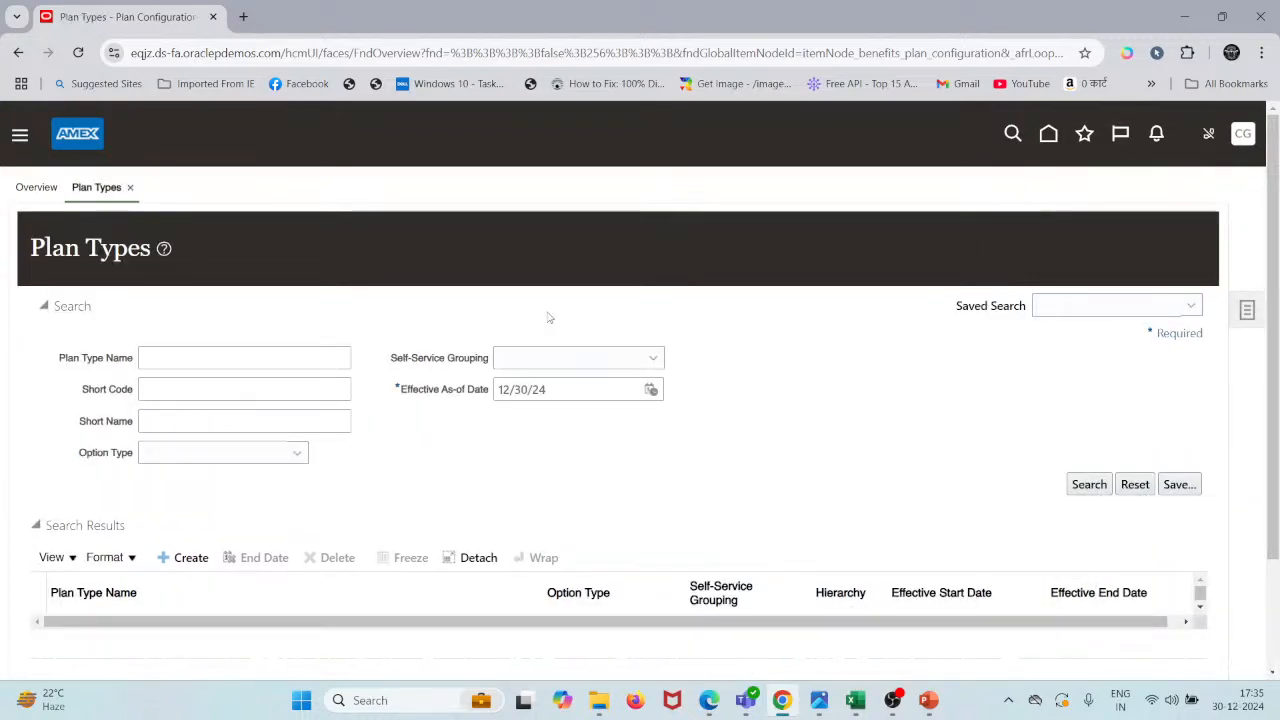
scroll(162, 562, down, 1)
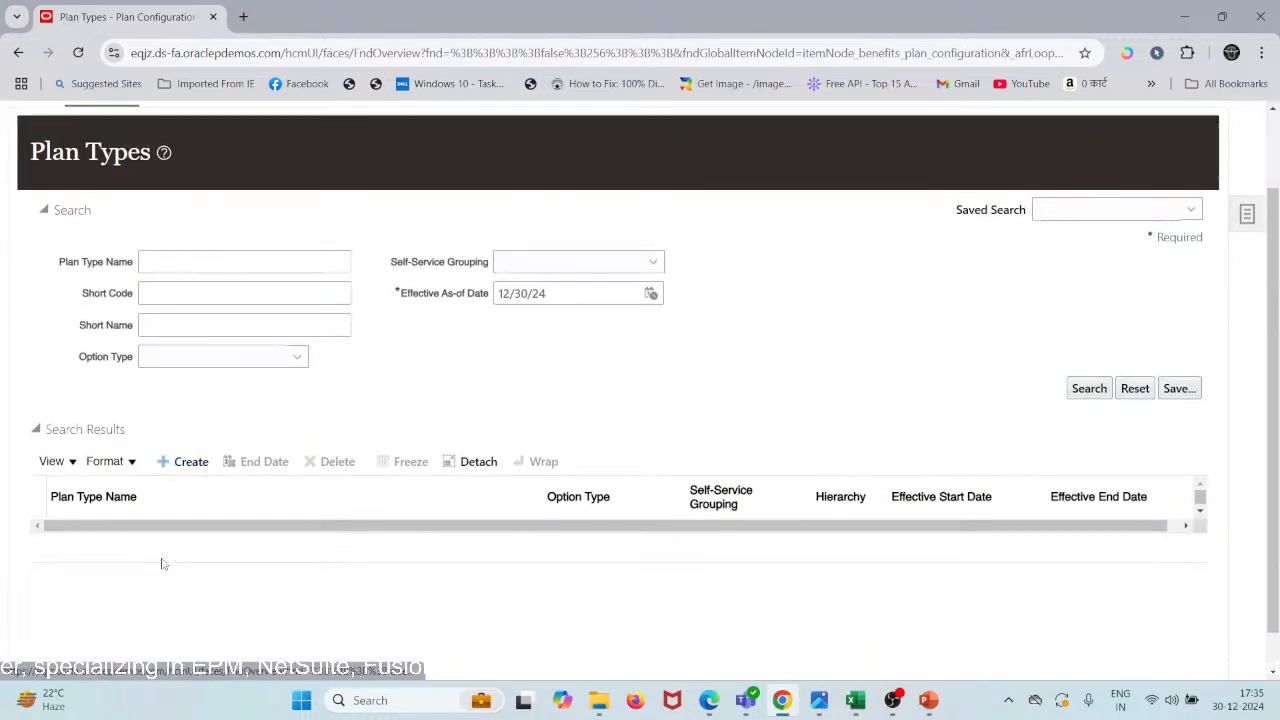
click(167, 461)
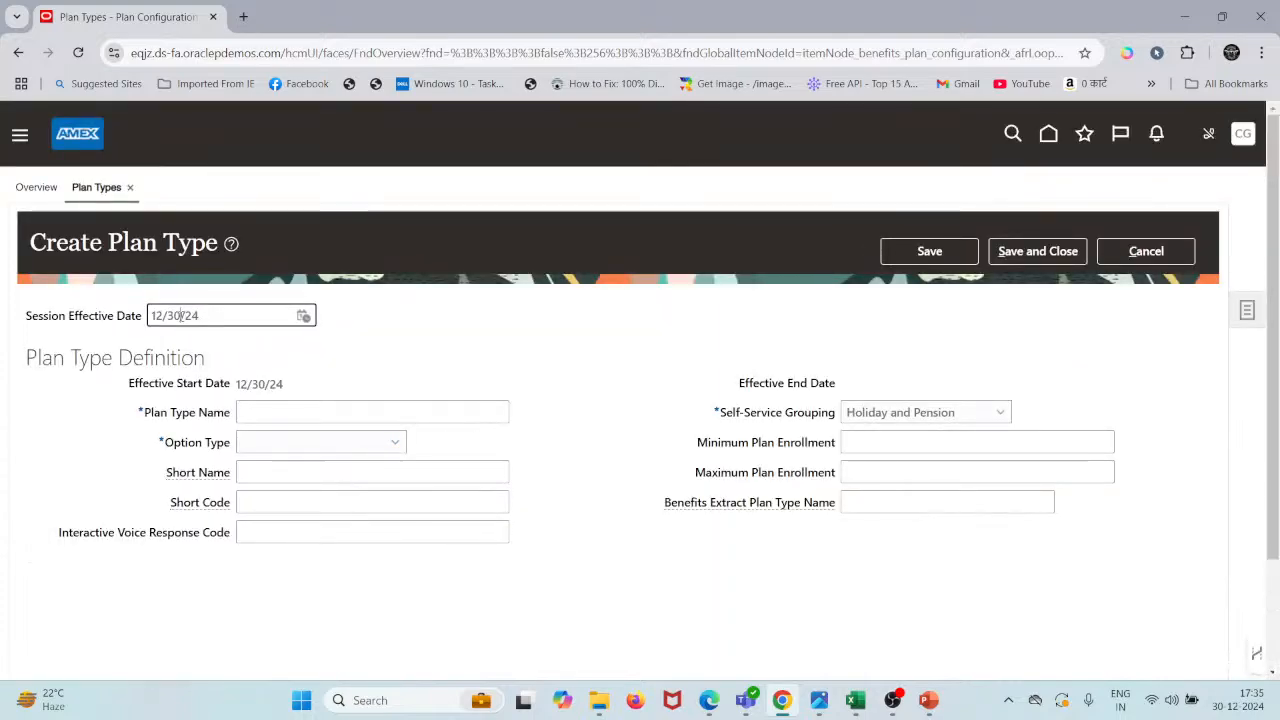
- Change the session effective date to 1/1/20 and accept the date-change warning
drag(181, 315, 150, 316)
key(BackSpace)
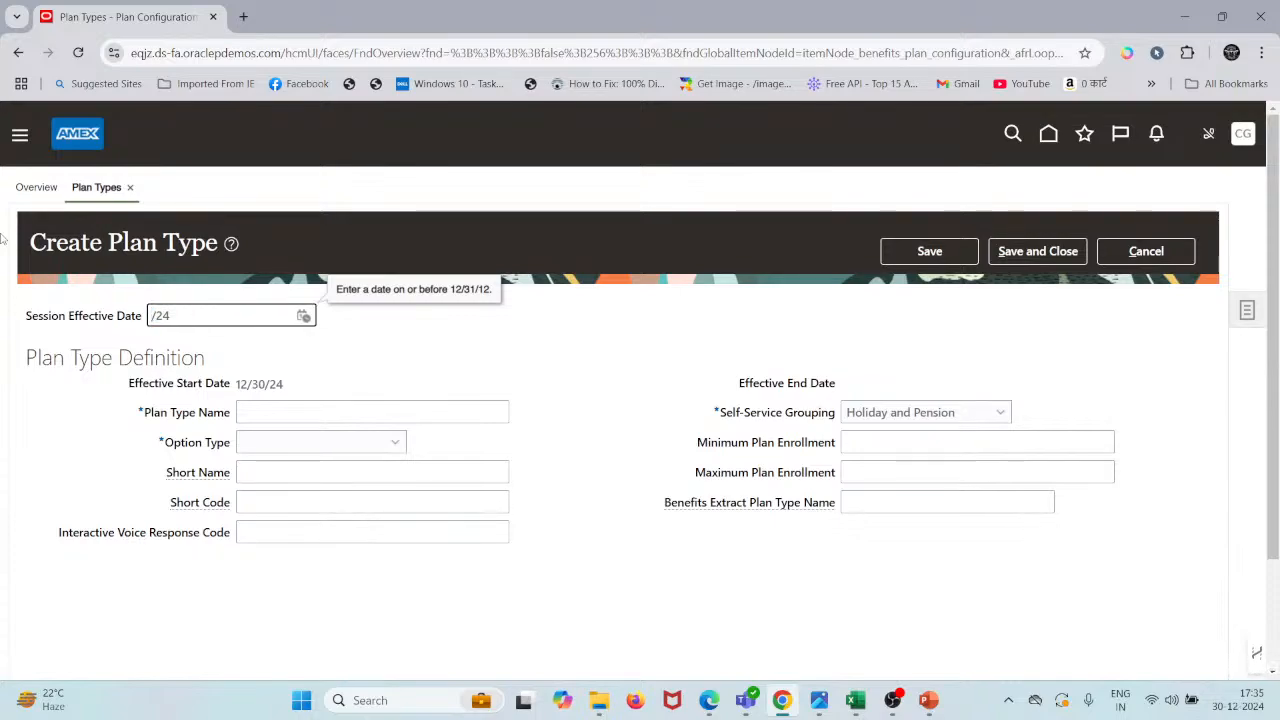
text(1)
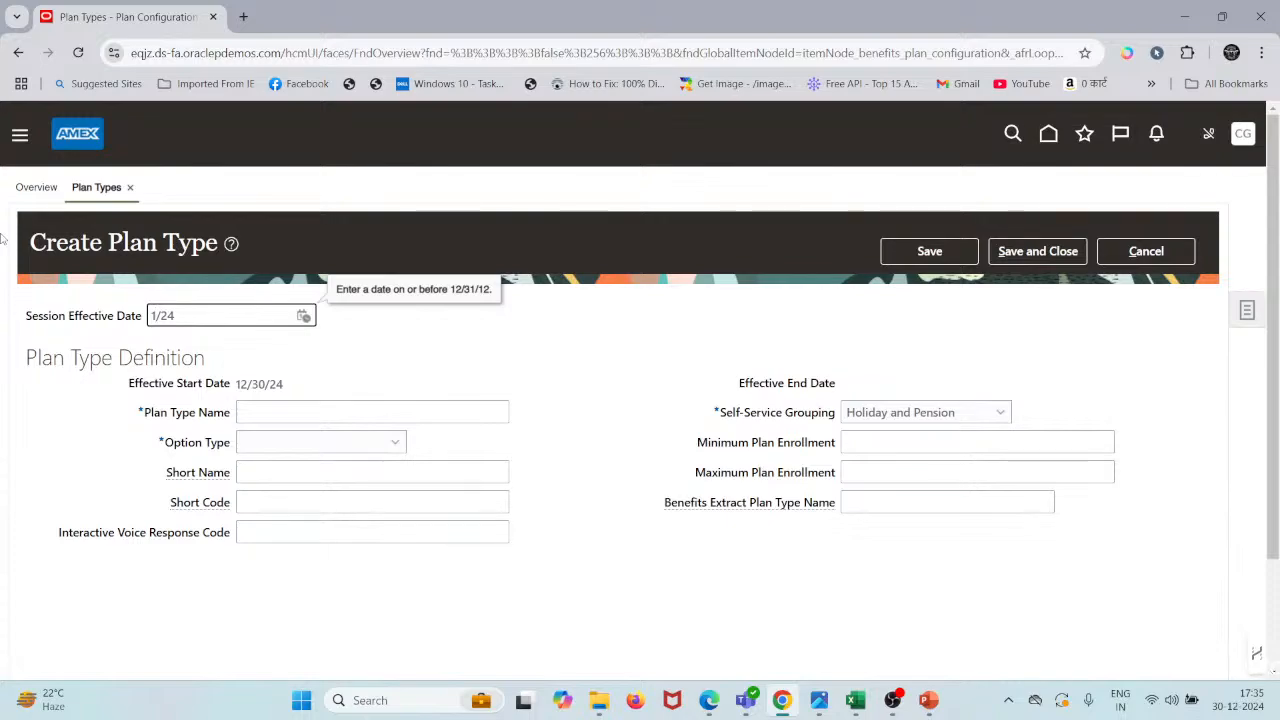
text(/1)
key(Tab)
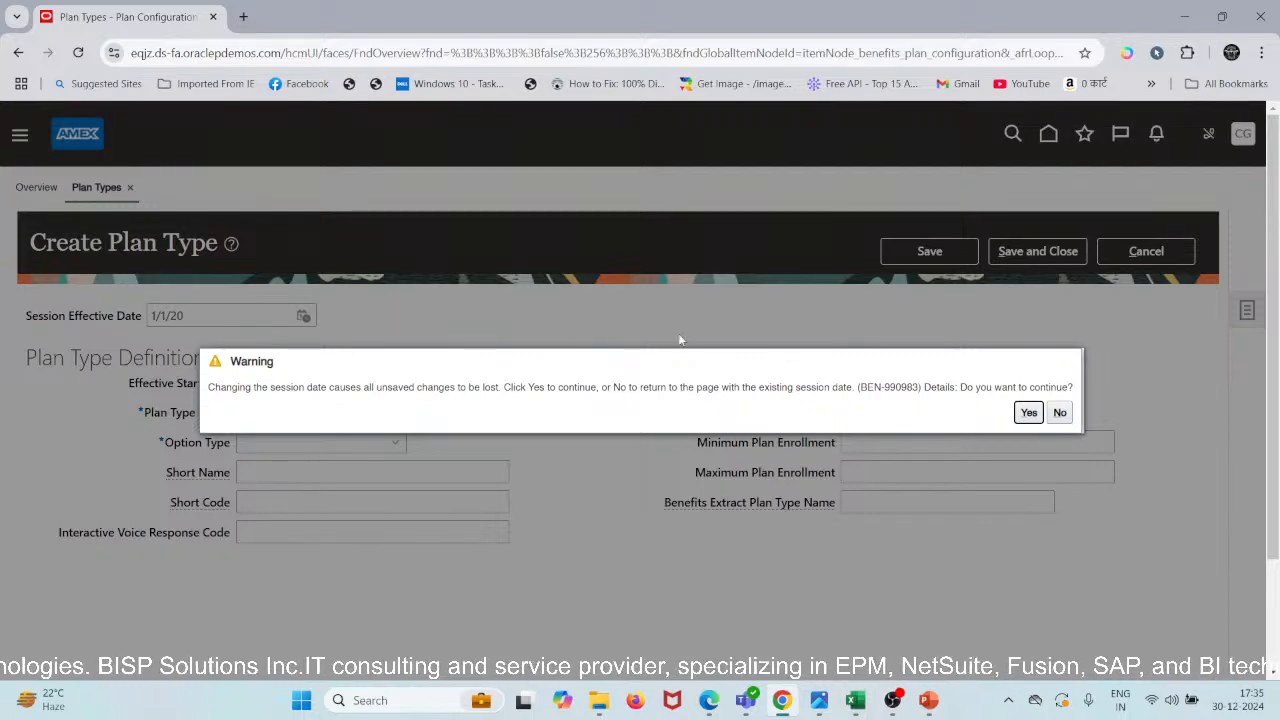
right_click(1040, 412)
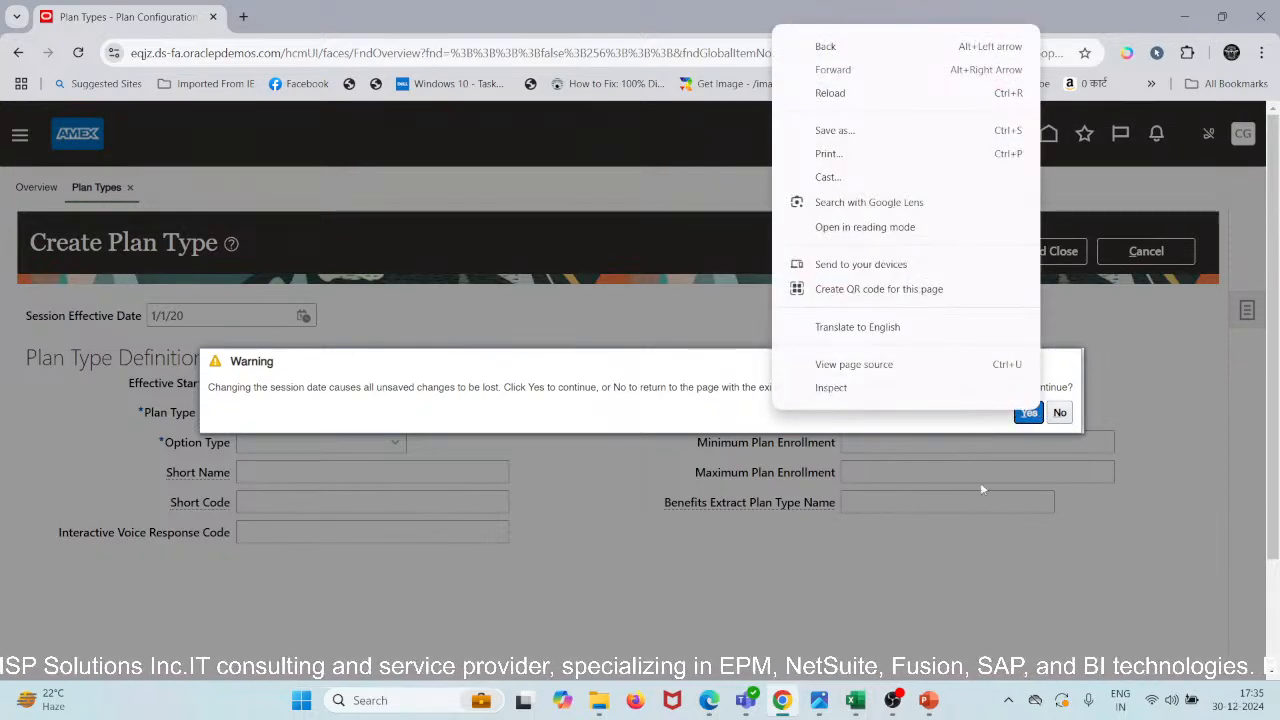
click(692, 394)
drag(688, 391, 694, 391)
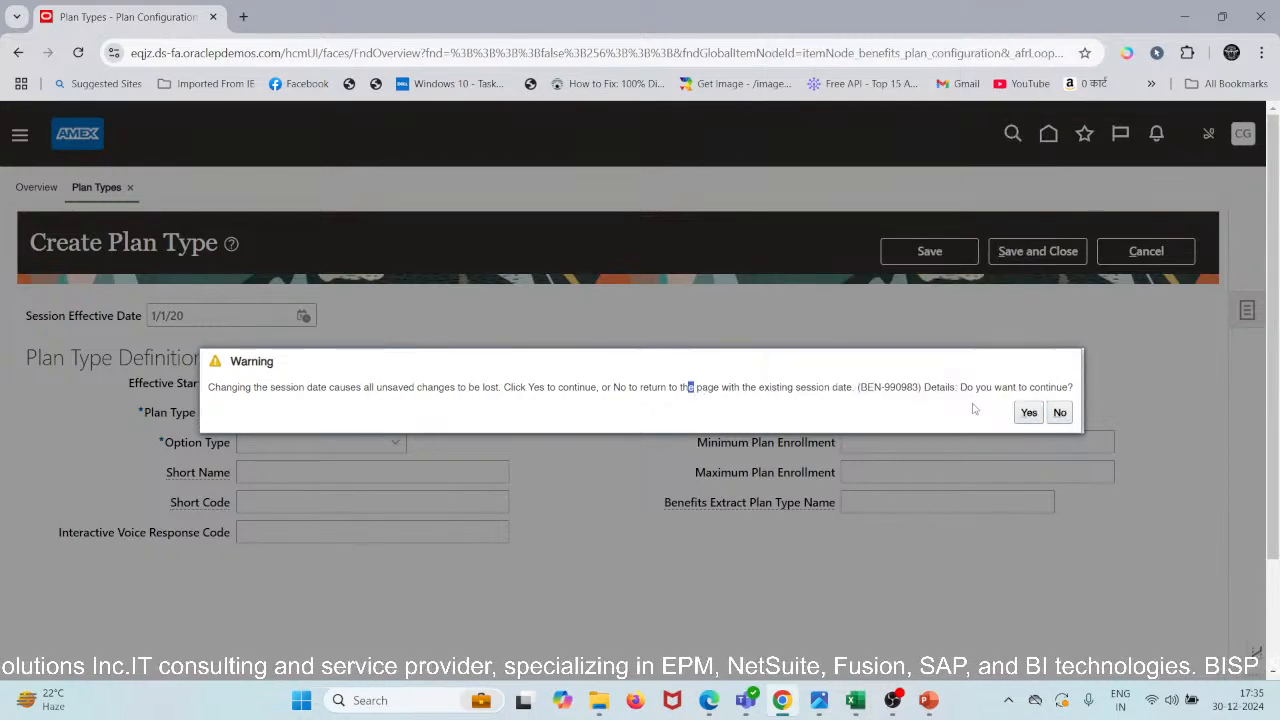
click(1029, 412)
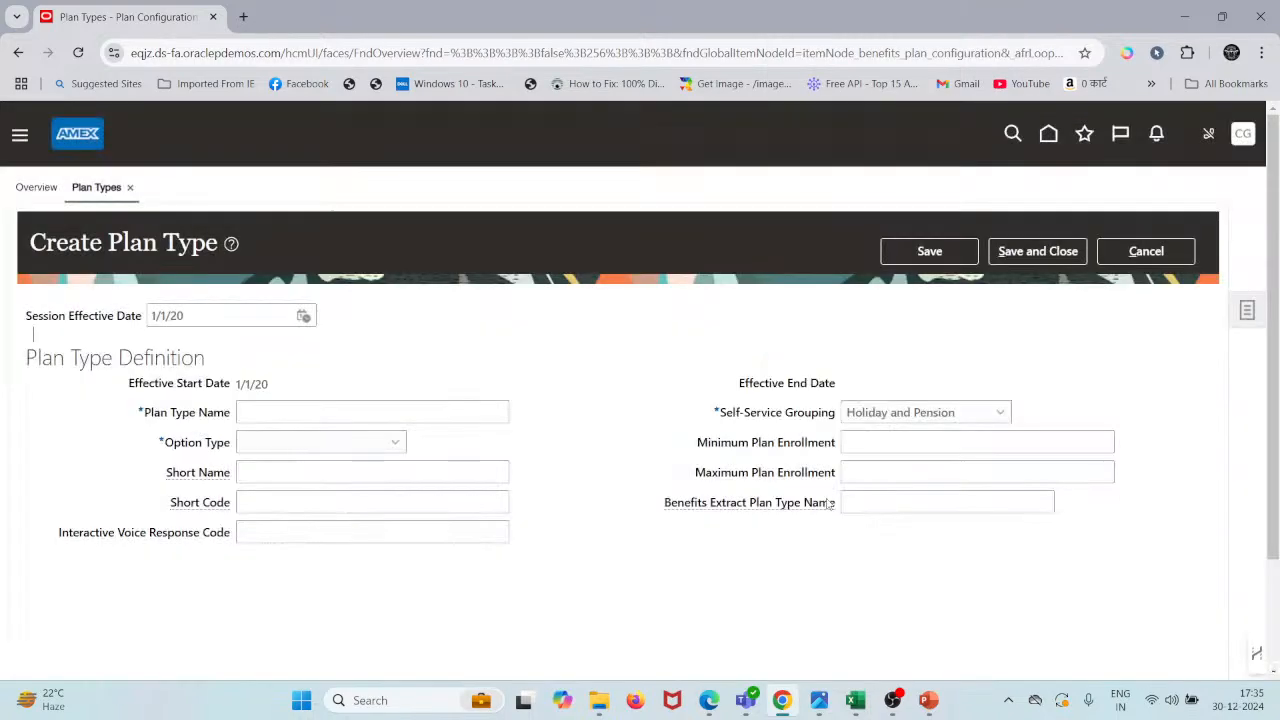
mouse_move(830, 504)
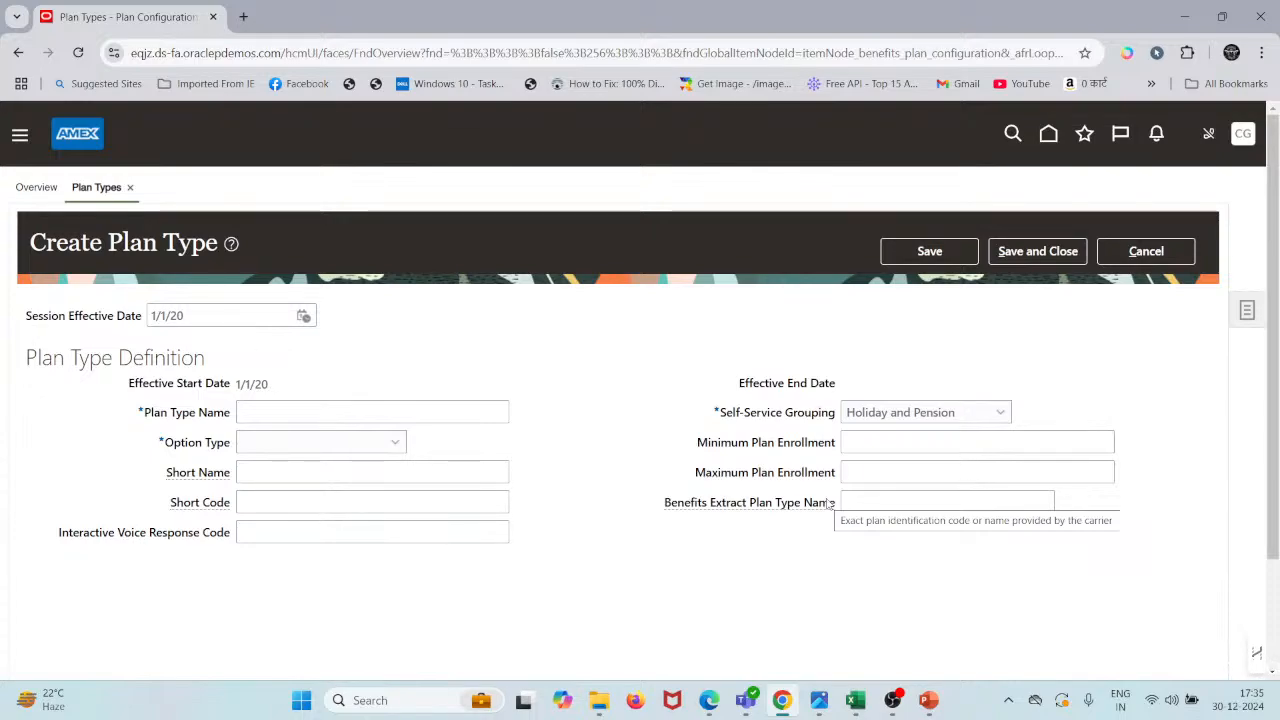
- Enter 'Health Insurance 01' as the plan type name using the copied text
click(295, 415)
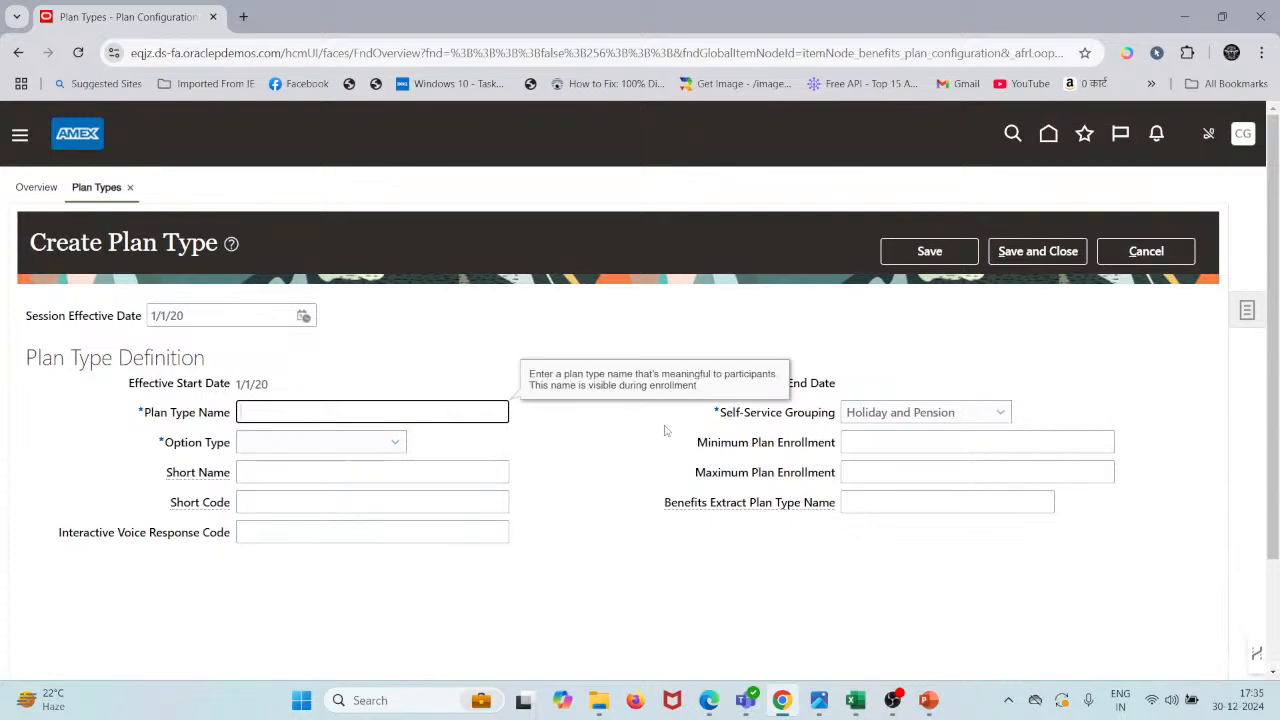
text(Health Insurance)
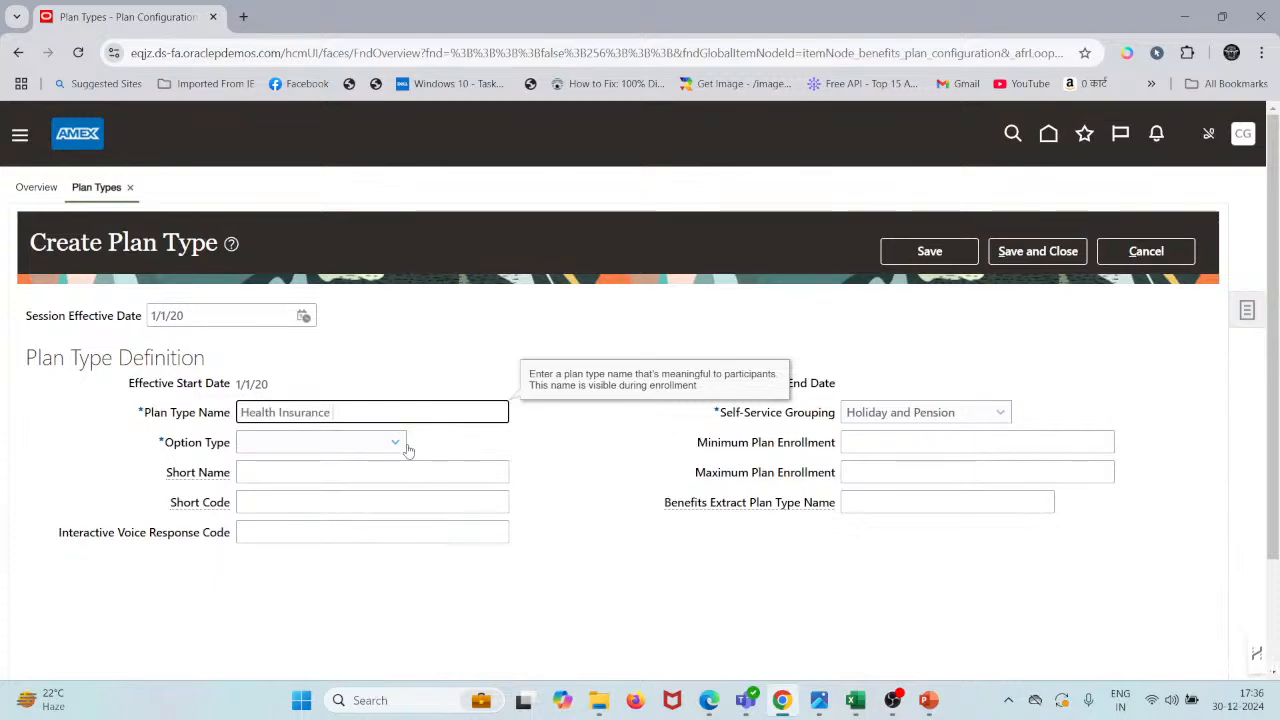
click(530, 448)
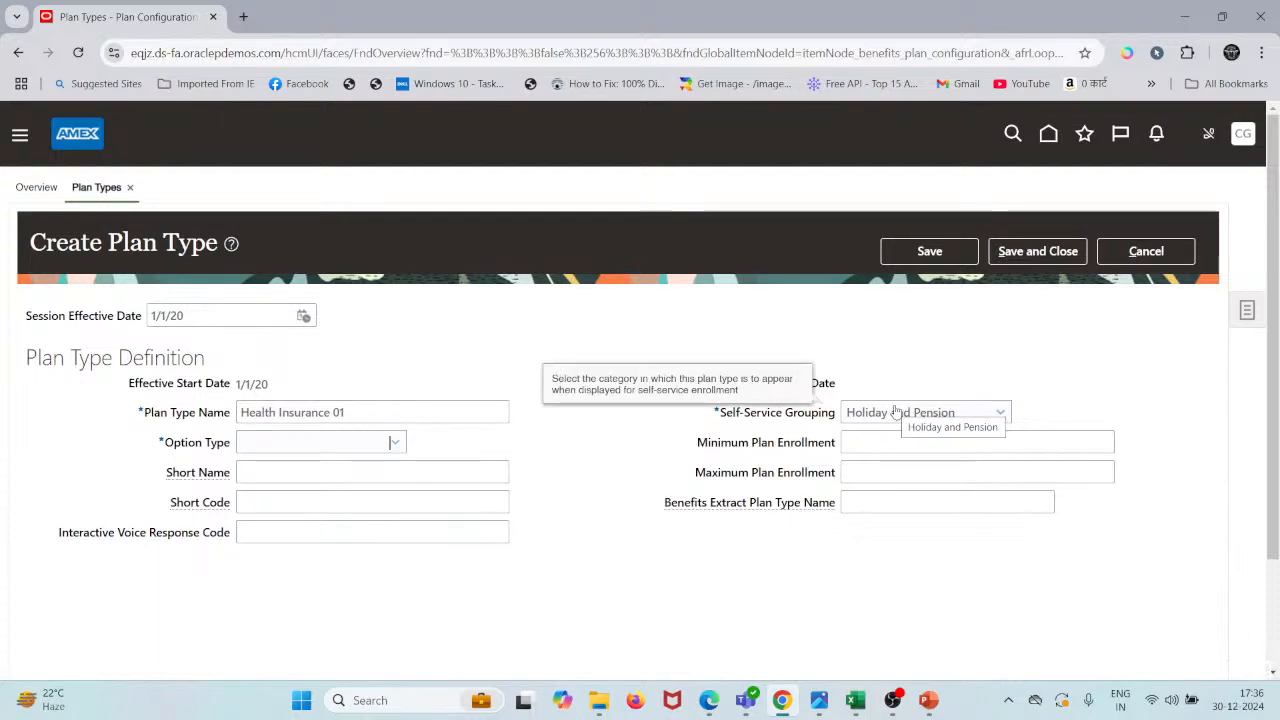
click(831, 403)
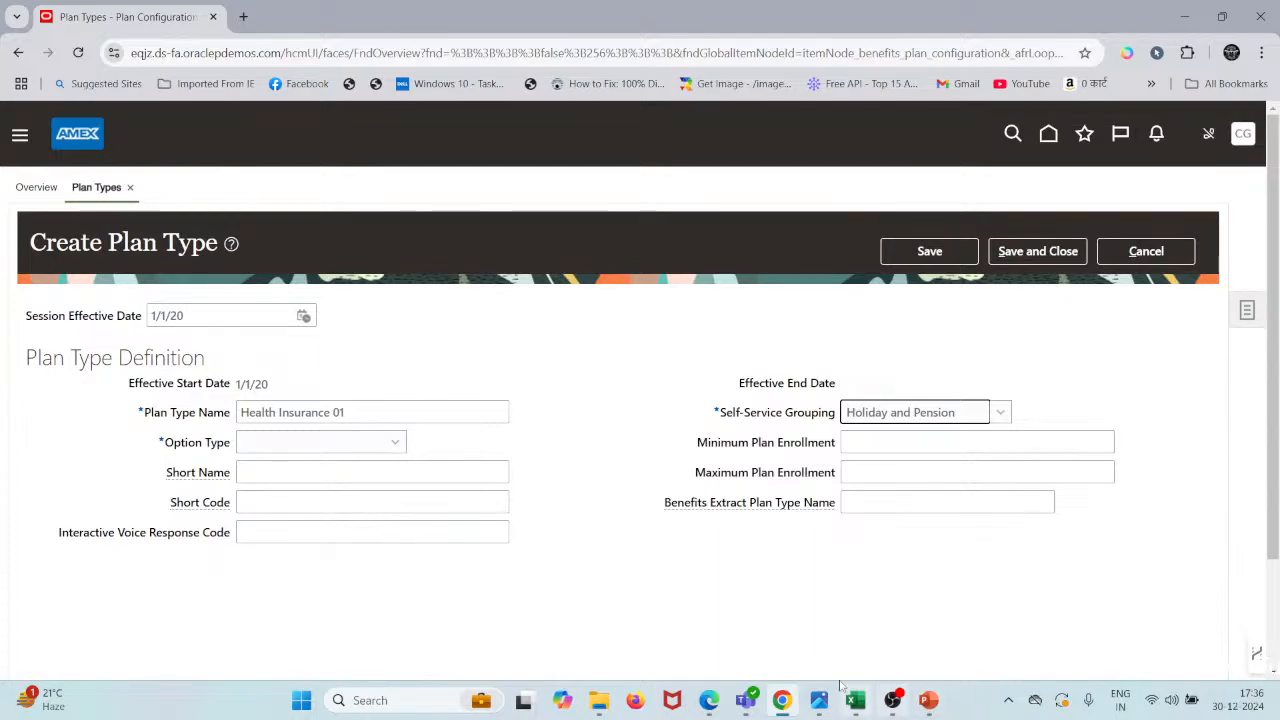
- Review the Self-Service Group.jpg reference image full-screen in Photos, then minimize it
click(818, 705)
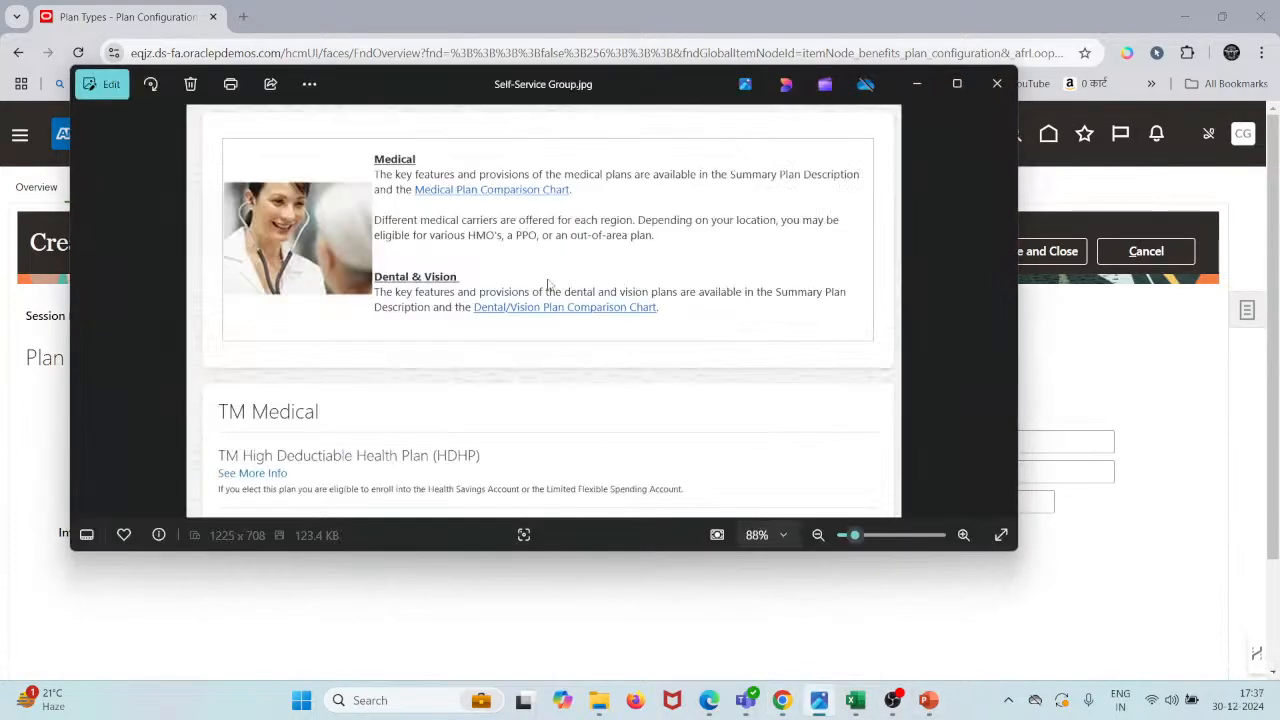
click(952, 86)
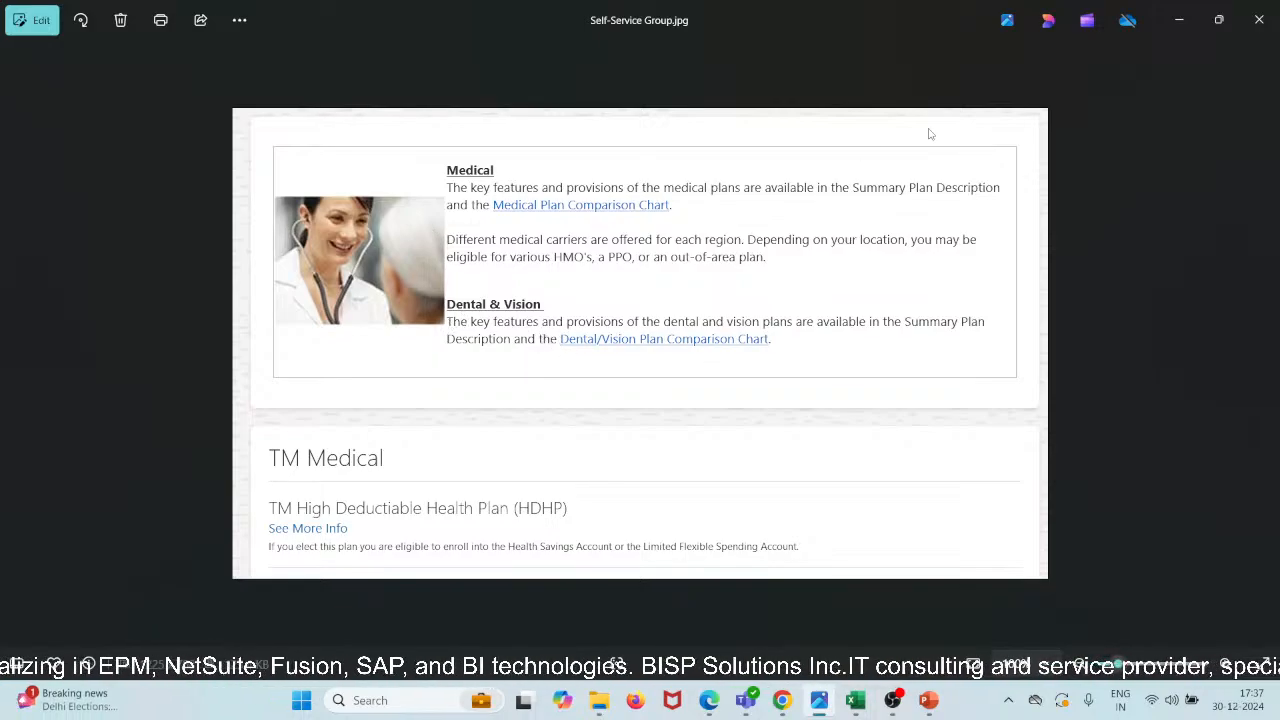
click(1187, 23)
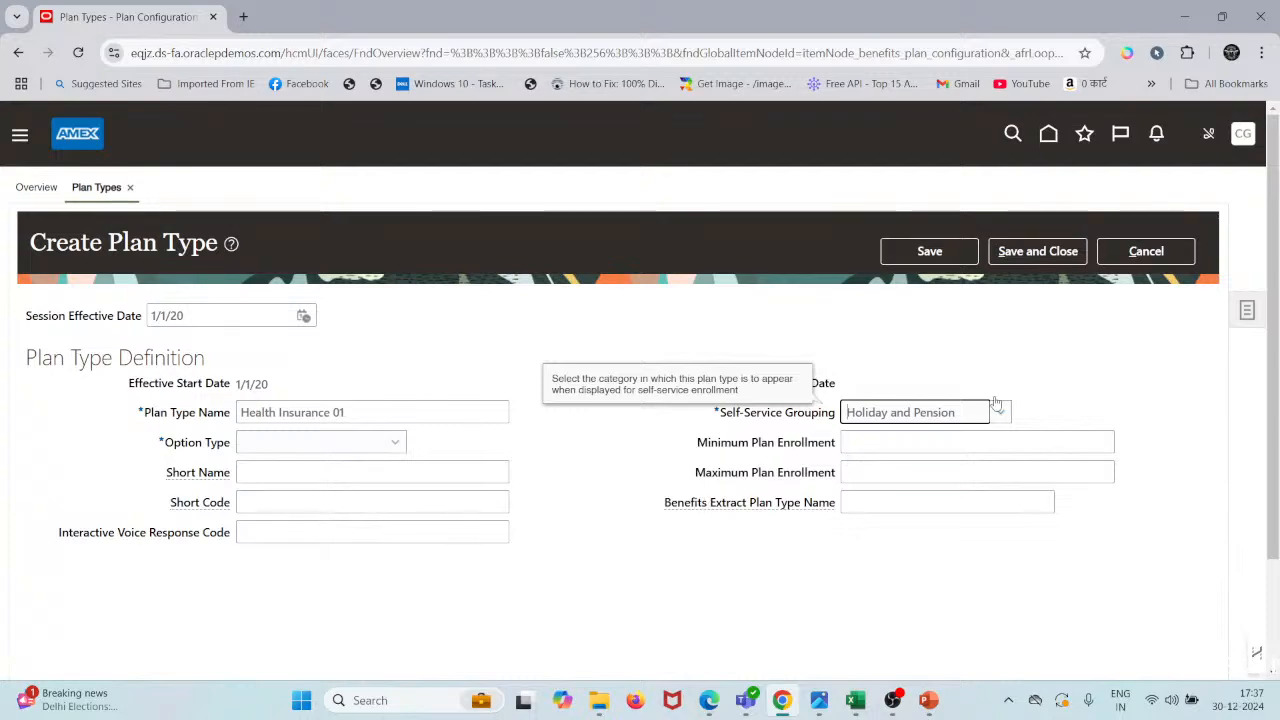
- Choose Medical from the Self-Service Grouping list
scroll(1003, 423, down, 1)
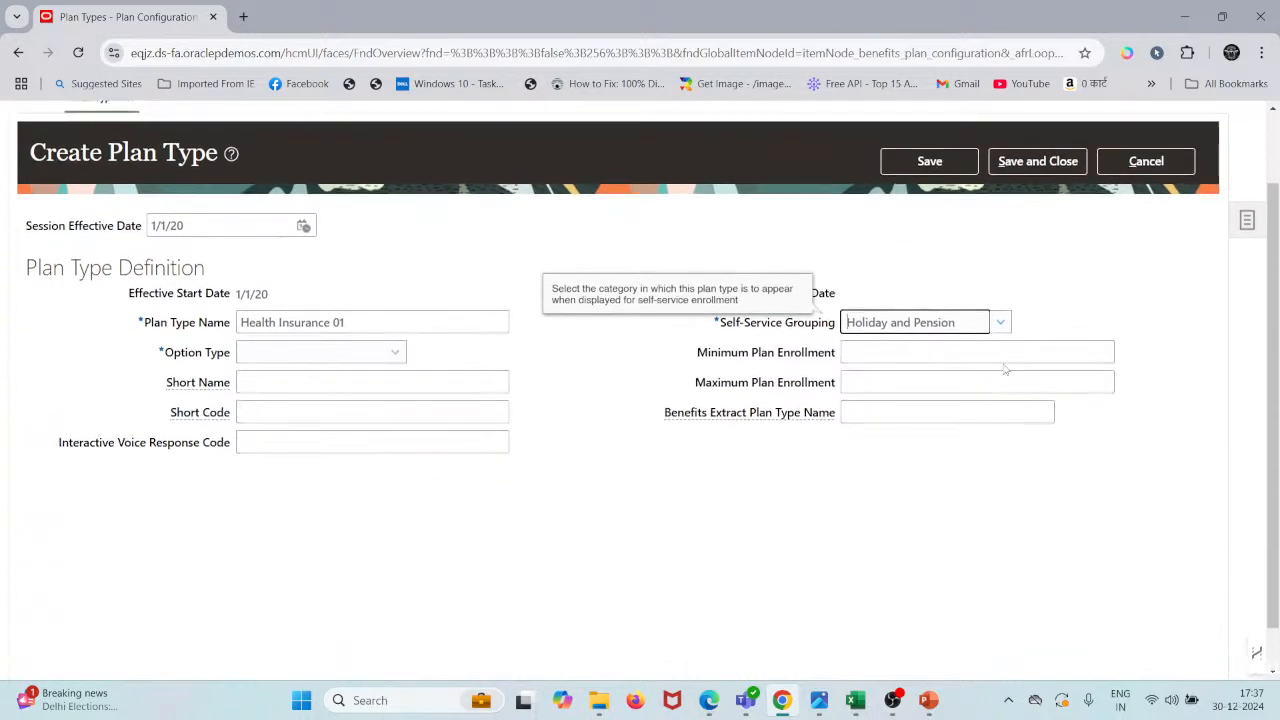
click(1001, 324)
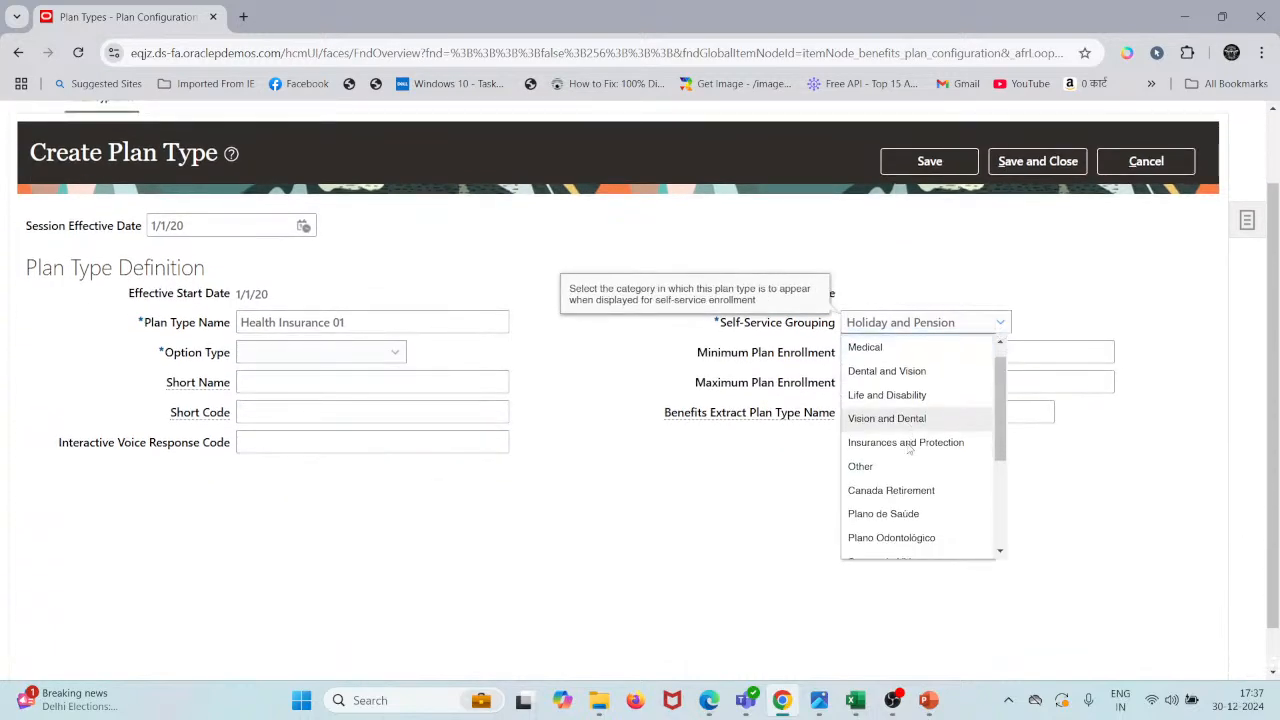
scroll(909, 450, up, 1)
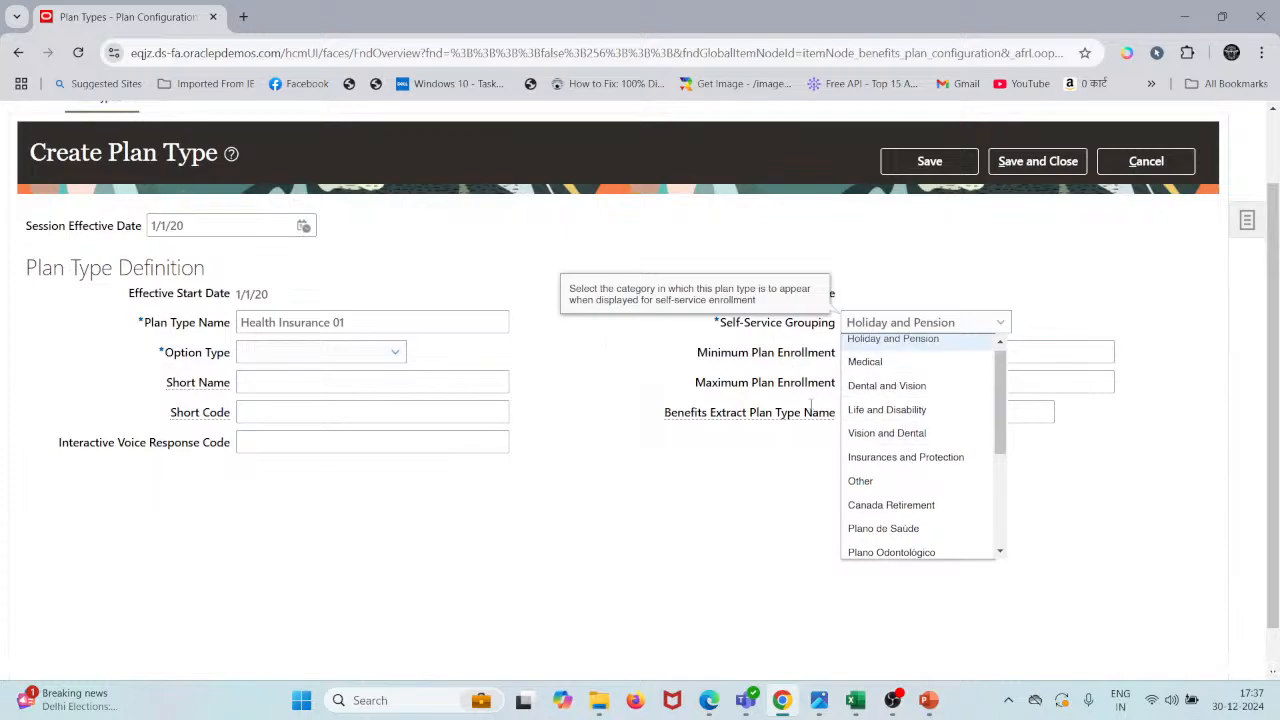
scroll(920, 400, down, 3)
scroll(920, 392, up, 4)
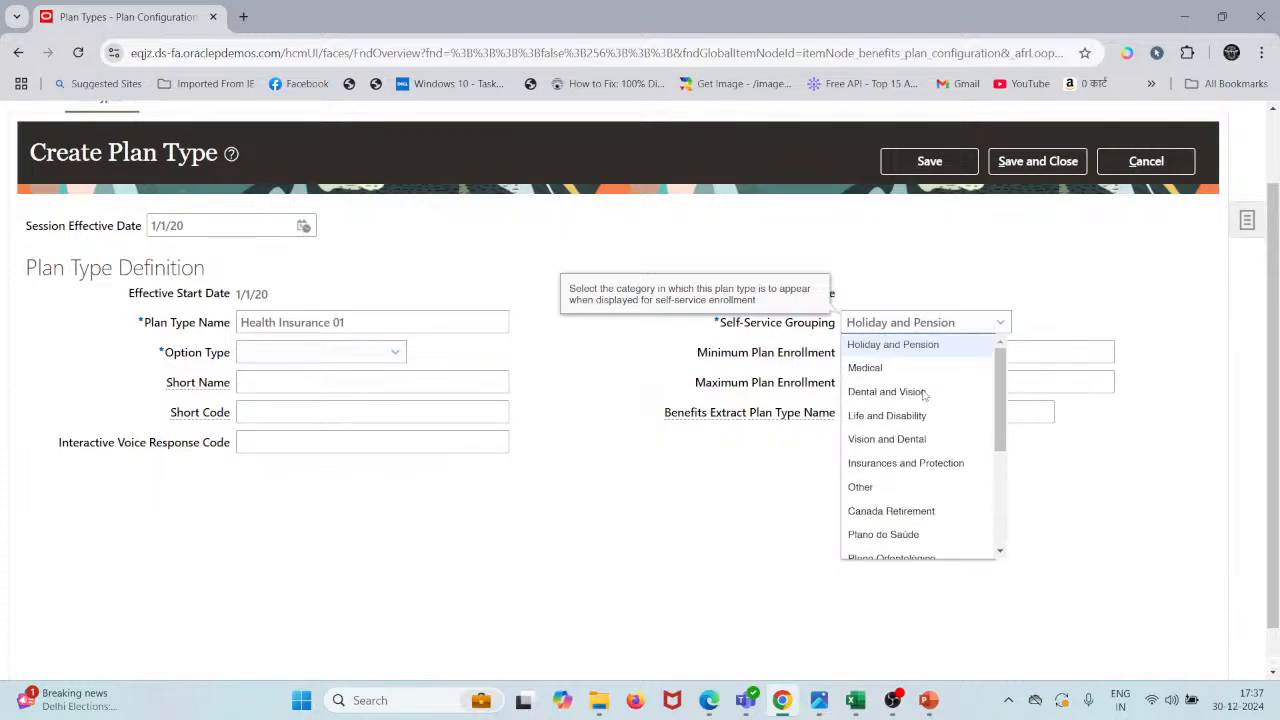
click(865, 369)
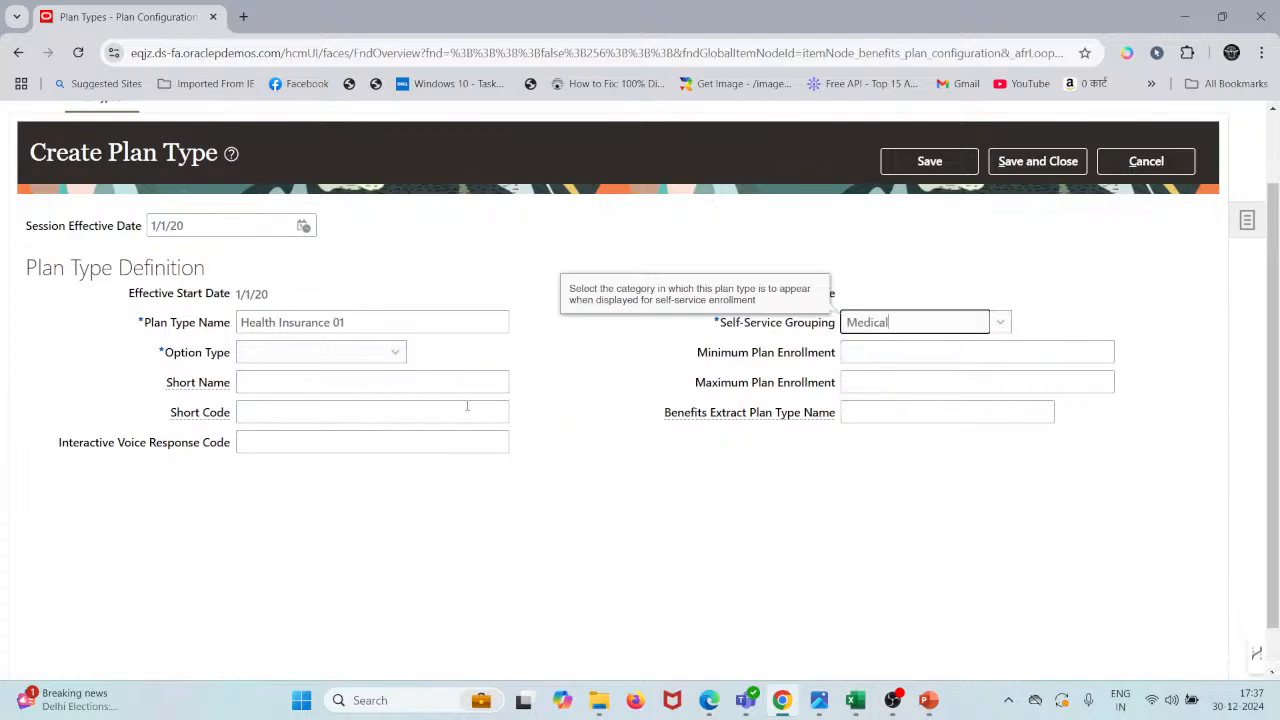
click(340, 361)
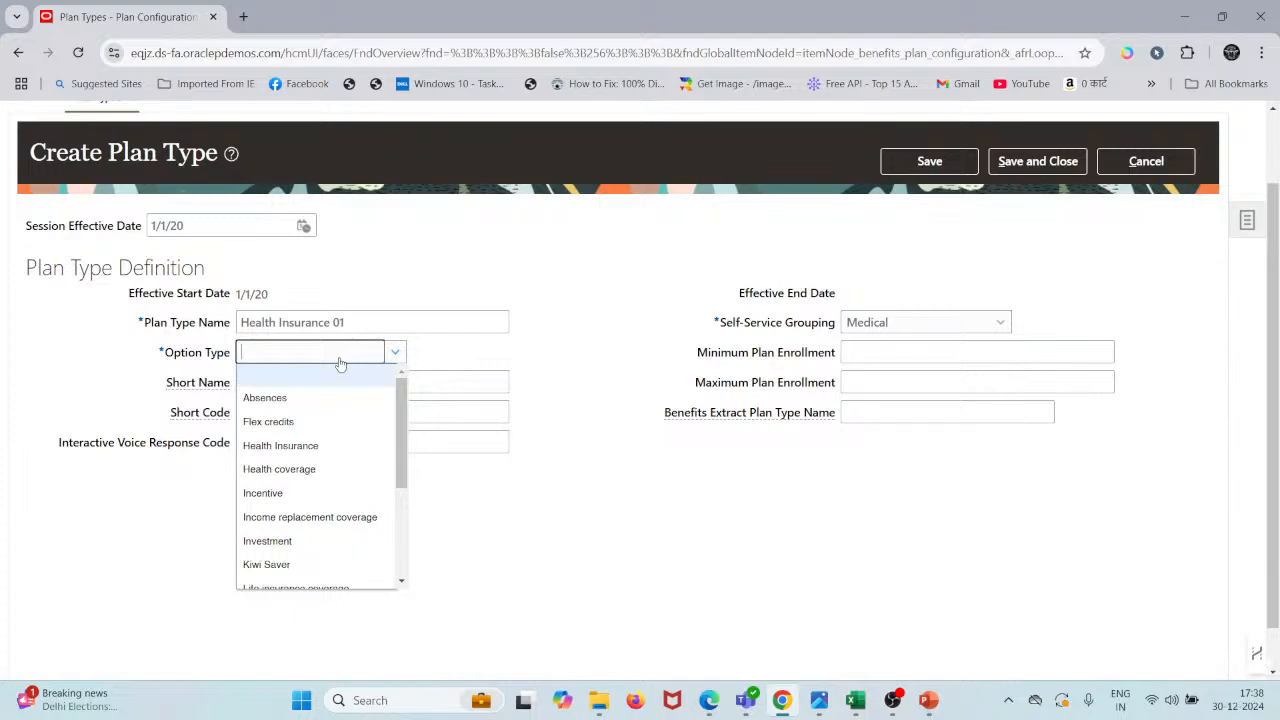
- Pick Health Insurance from the Option Type list
scroll(314, 474, down, 1)
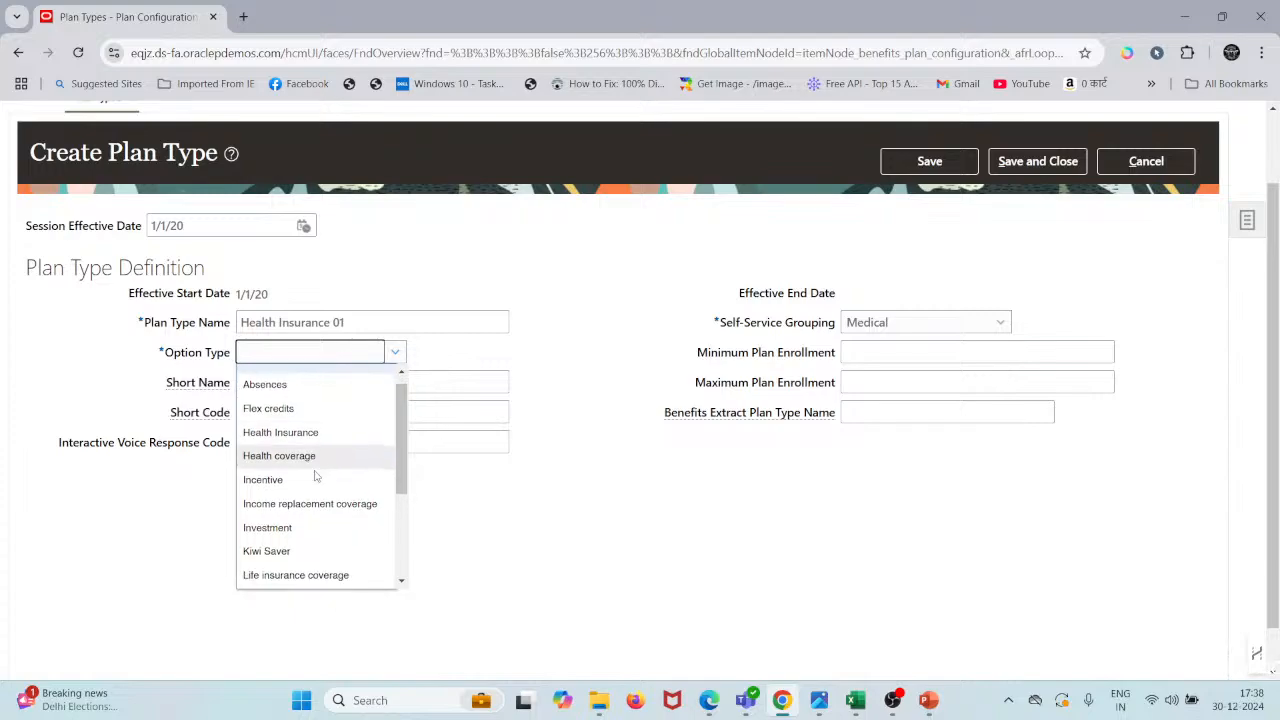
click(308, 428)
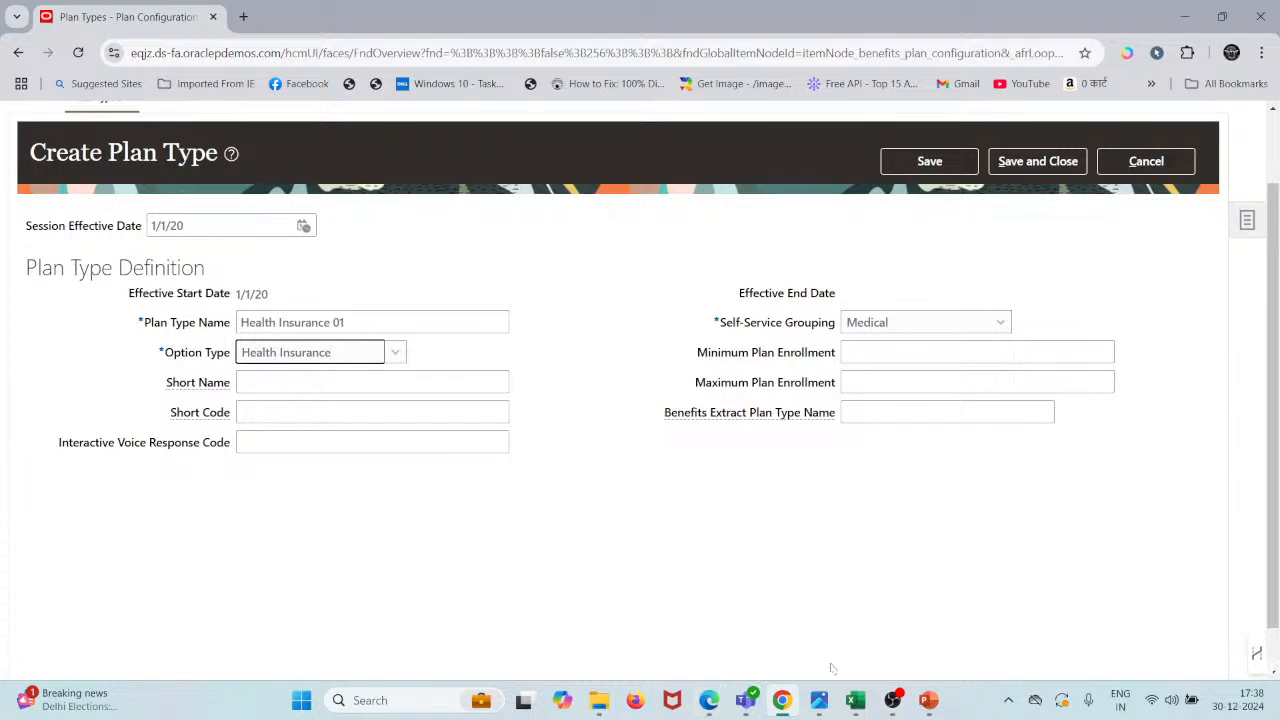
- Copy the plan type code HLTH_INS from cell C5 of the Scenario sheet
click(858, 702)
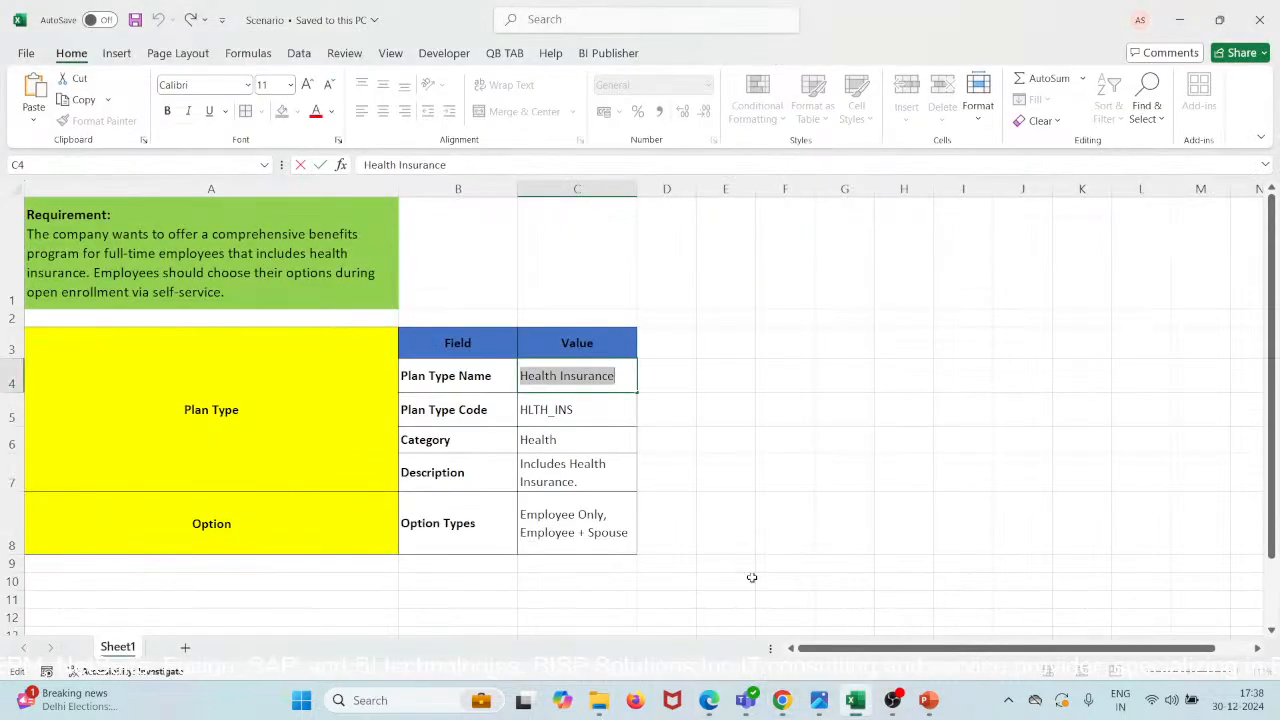
click(596, 410)
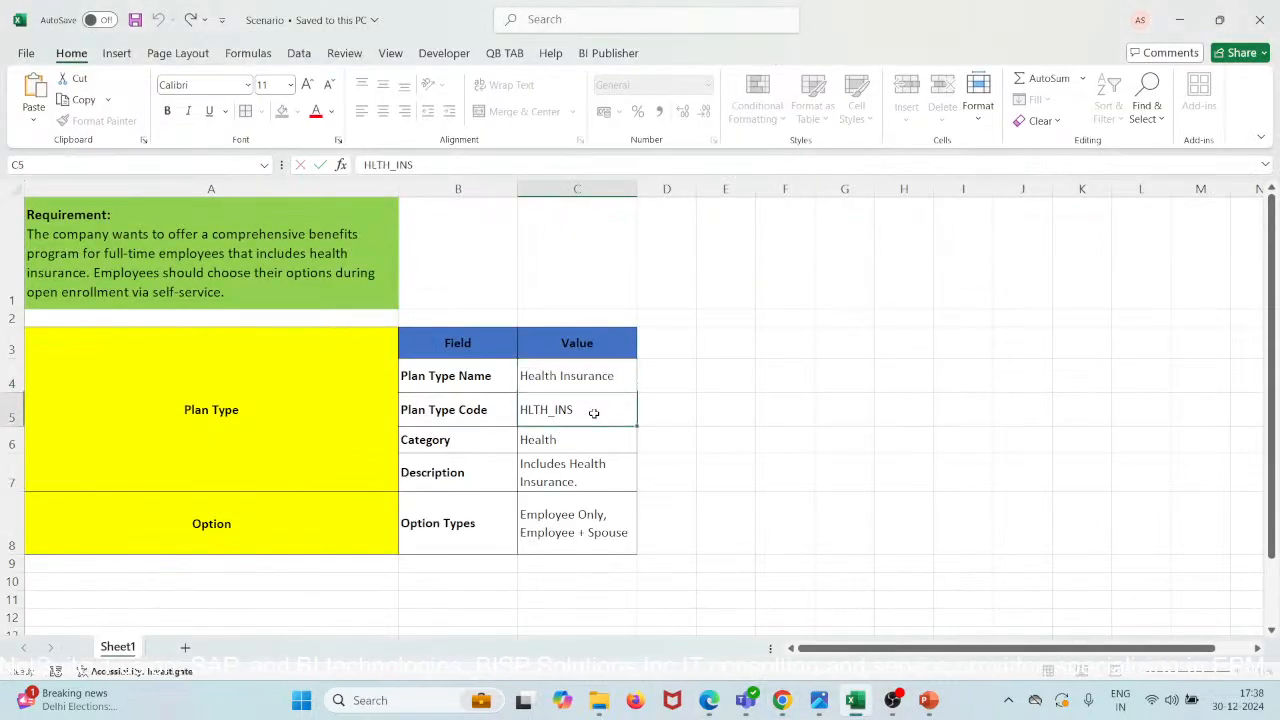
key(ctrl+shift+Left)
key(ctrl+shift+Left)
key(ctrl+c)
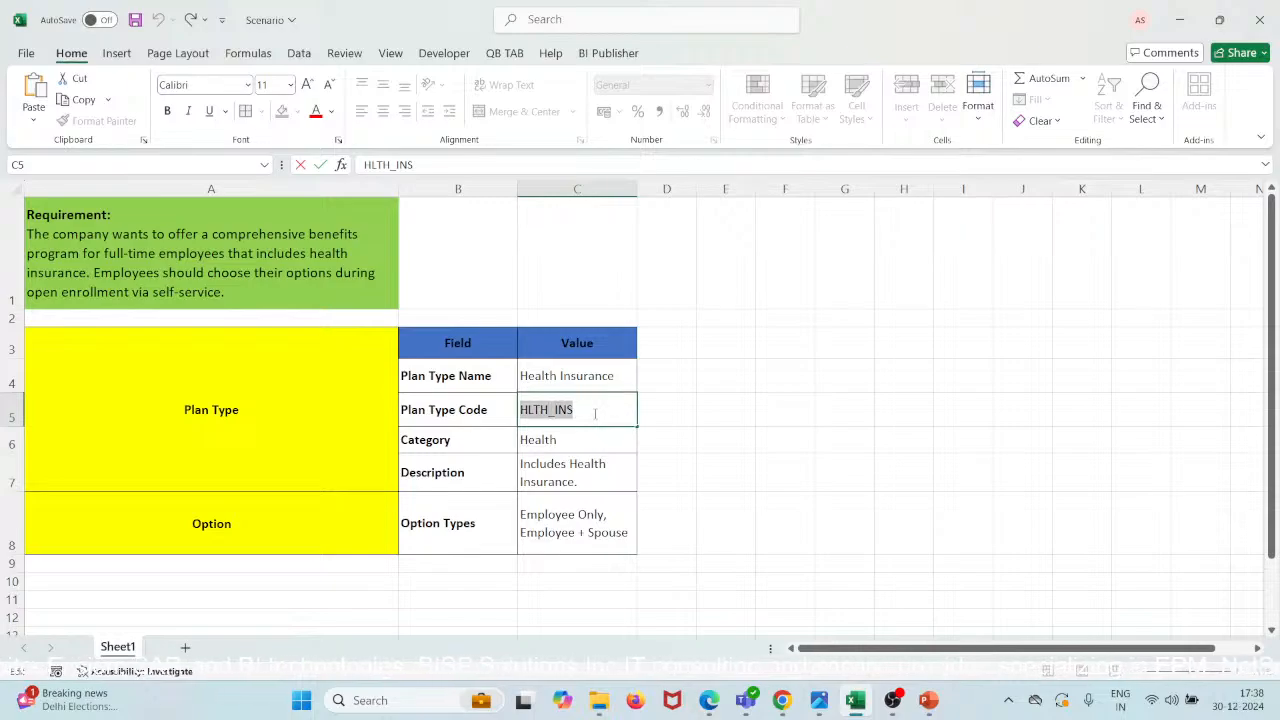
click(1179, 14)
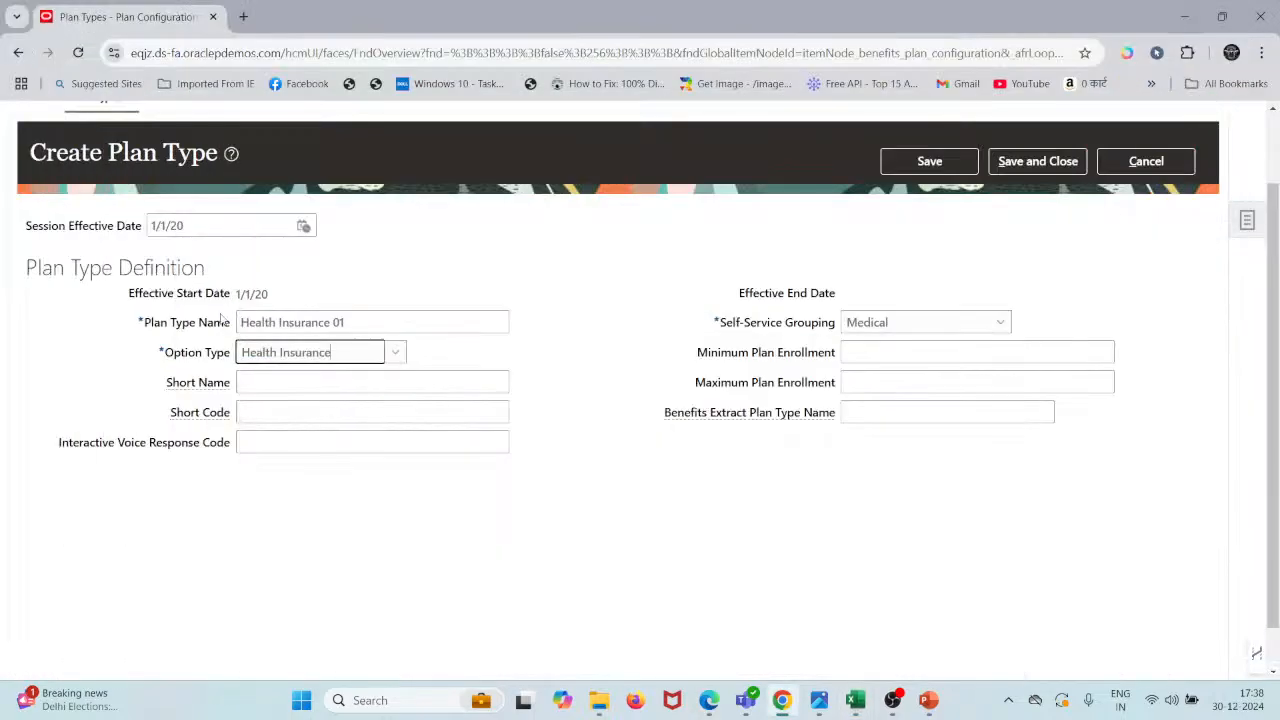
- Enter HLTH_INS as short name and short code, then save and close
click(274, 377)
key(ctrl+v)
key(Tab)
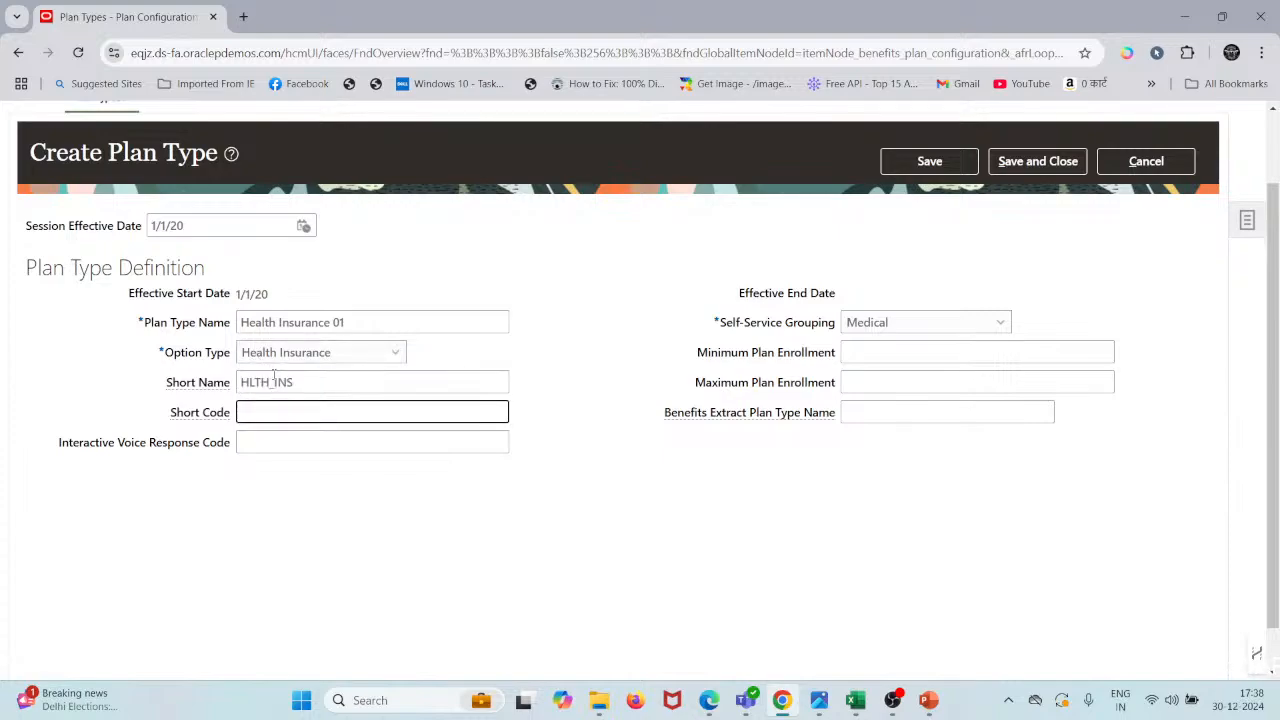
key(ctrl+v)
click(1034, 172)
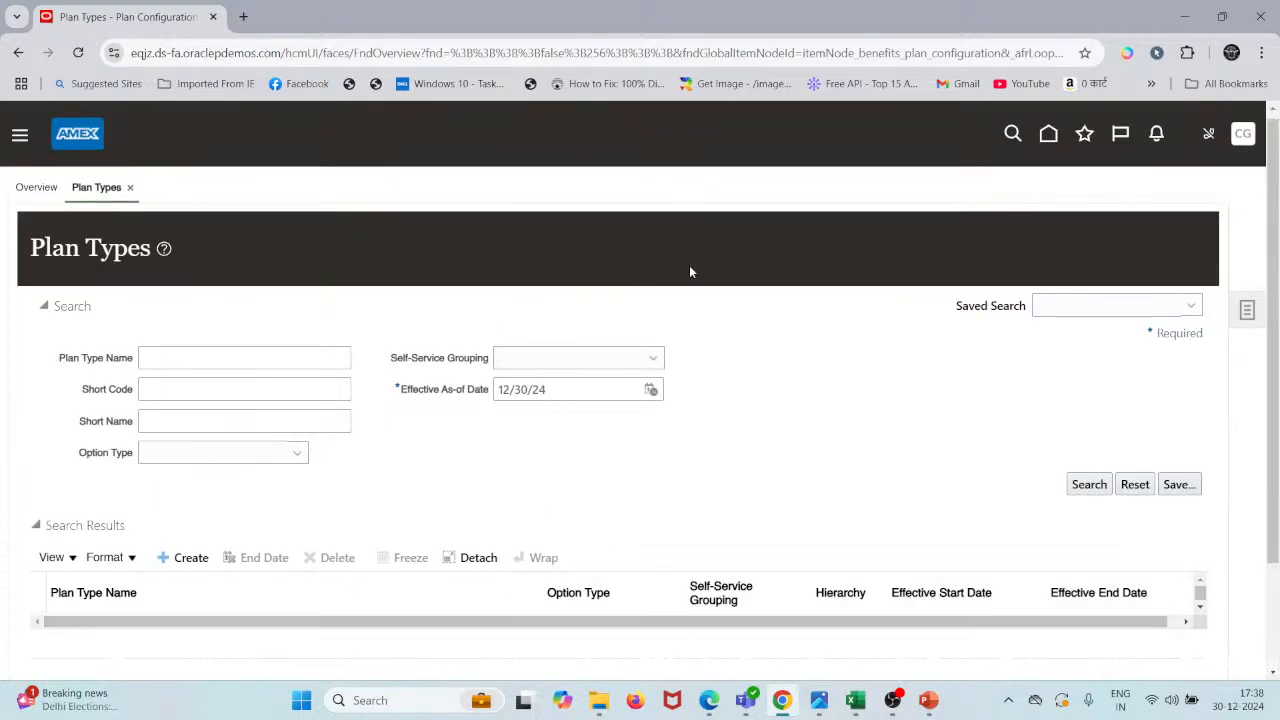
- Open the Tasks panel beside the Plan Types search page
scroll(689, 268, down, 1)
scroll(692, 272, down, 1)
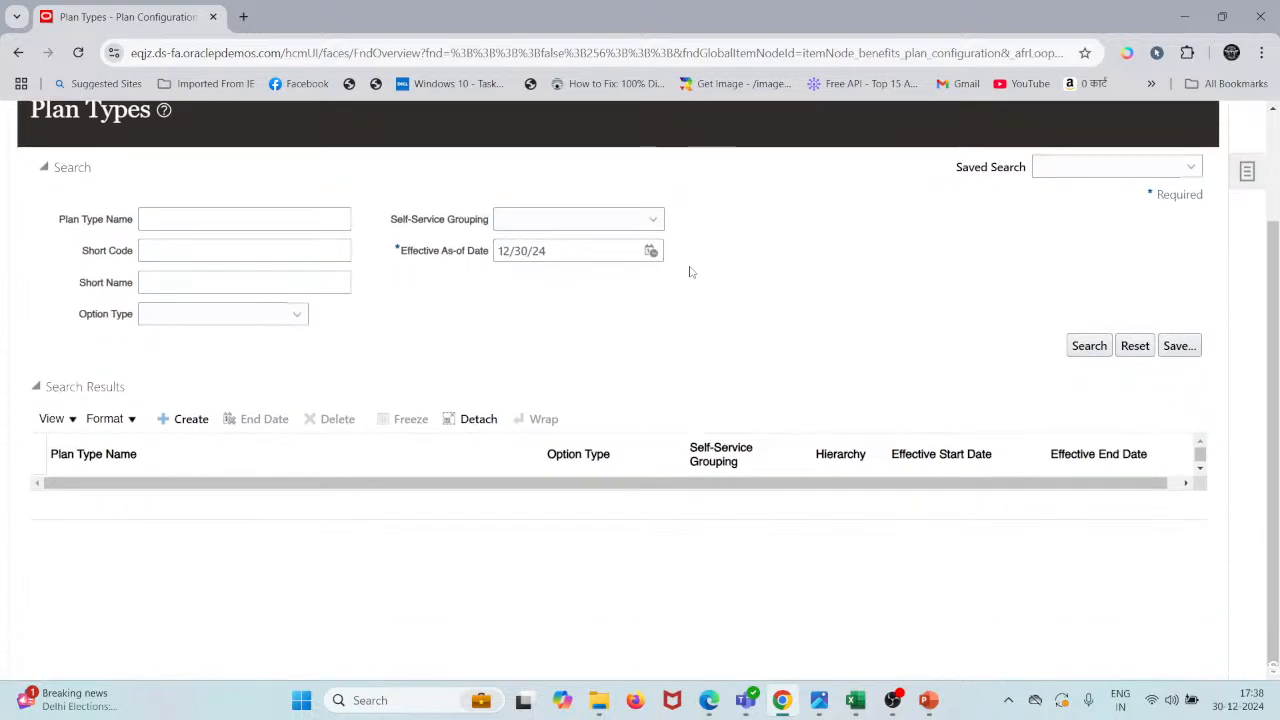
scroll(692, 272, up, 1)
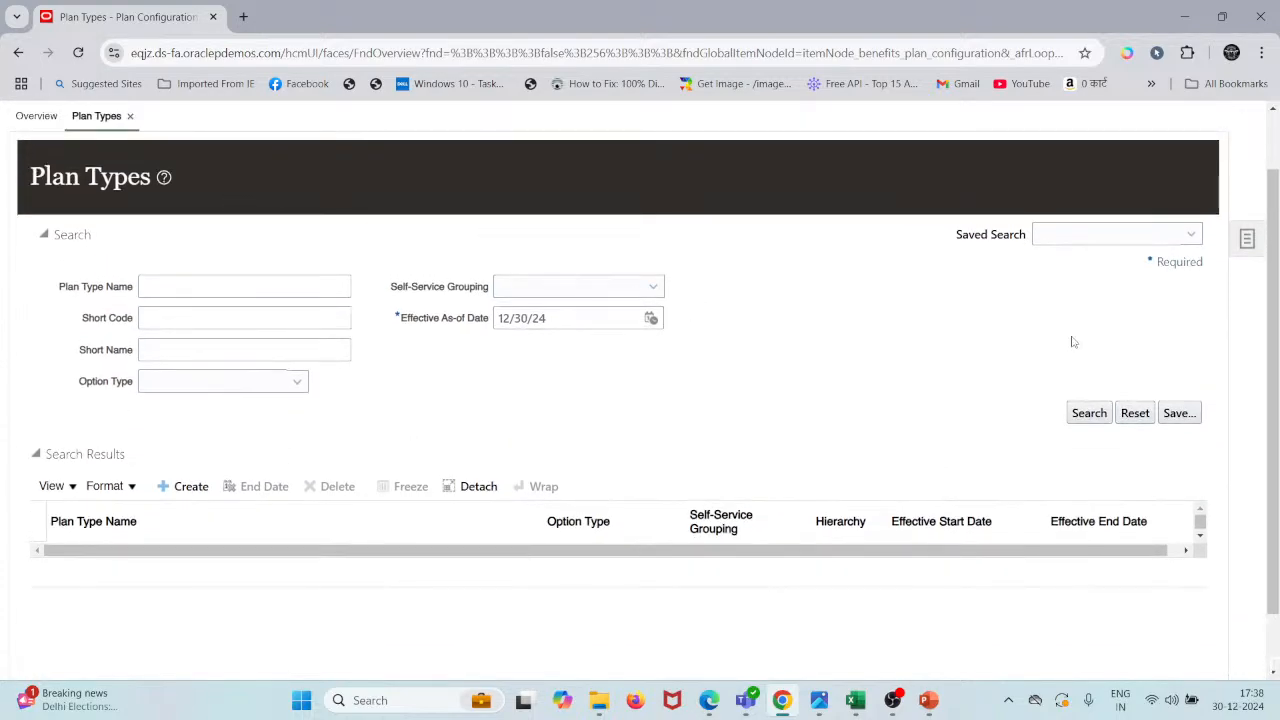
scroll(905, 405, up, 1)
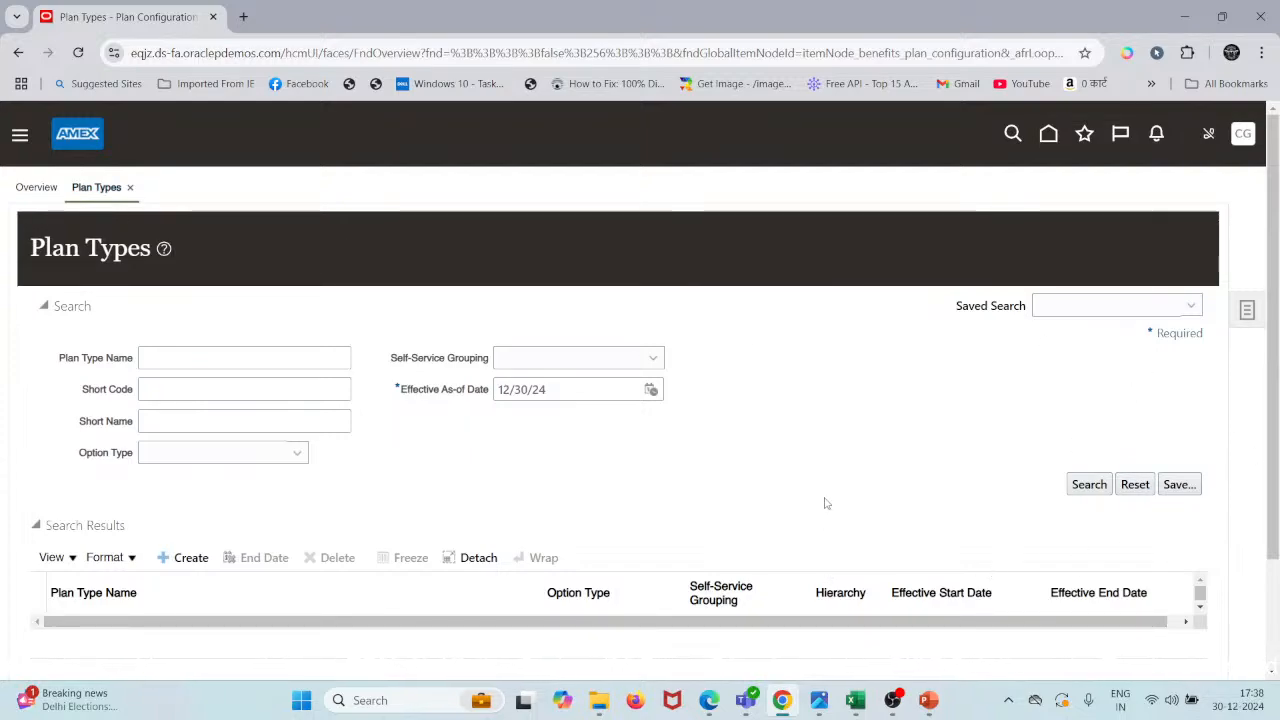
click(1246, 309)
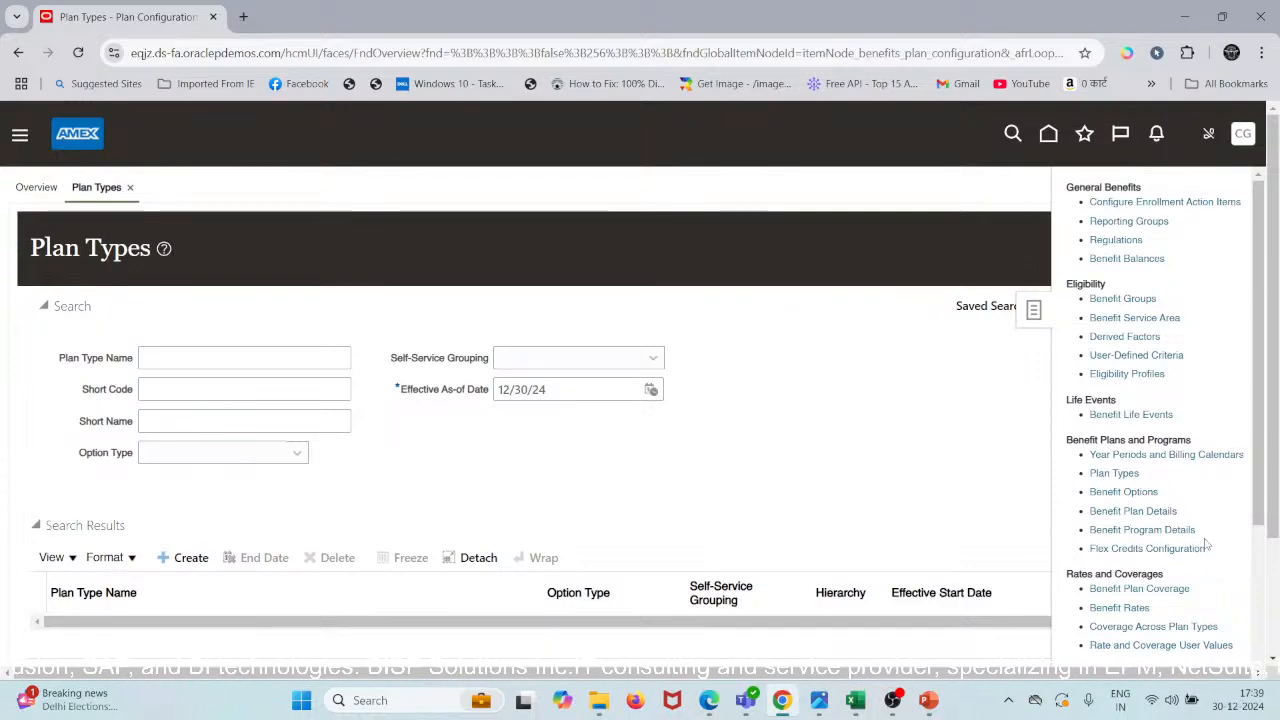
- From Benefit Options, create a new option with the session effective date changed to 1/1/20
click(1138, 491)
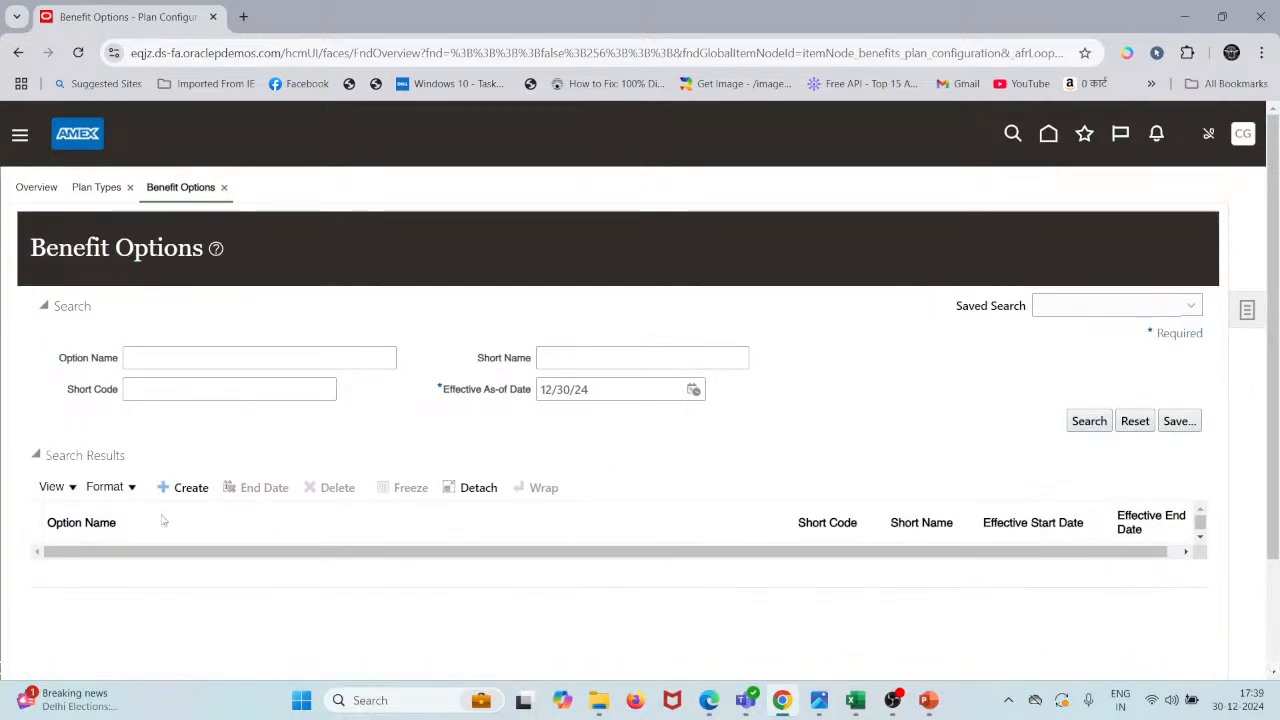
click(176, 488)
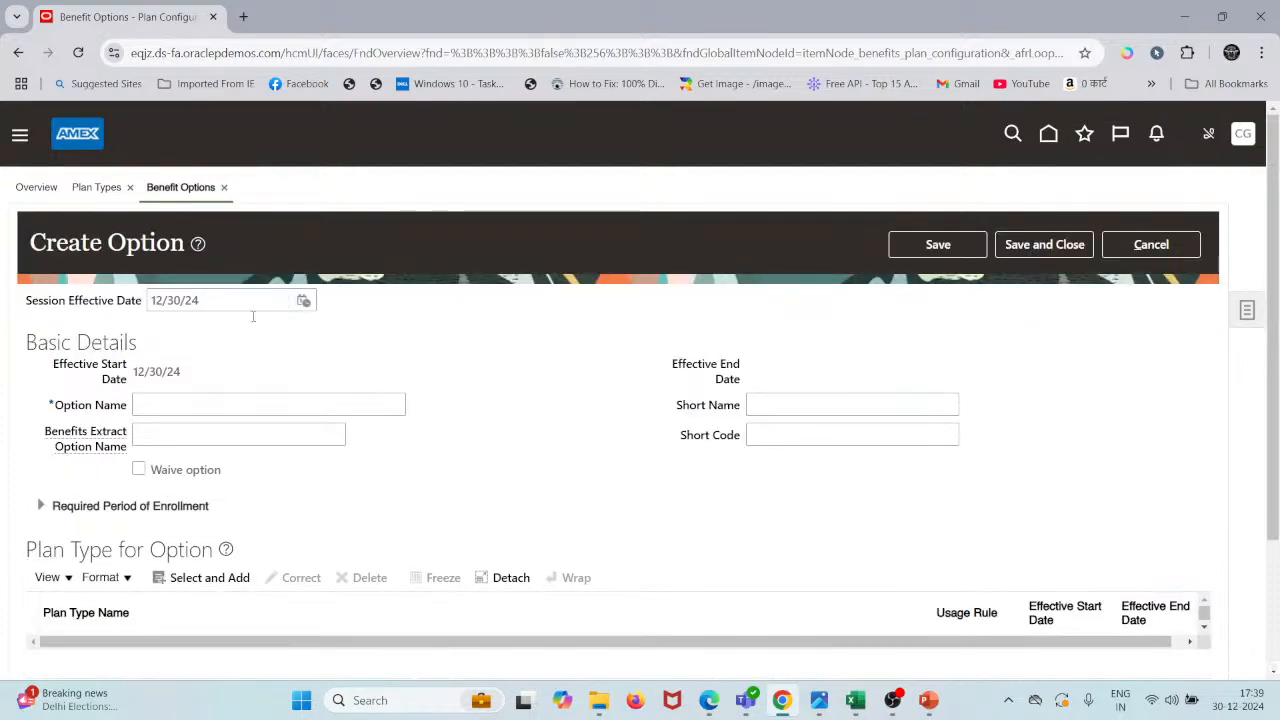
drag(290, 300, 3, 307)
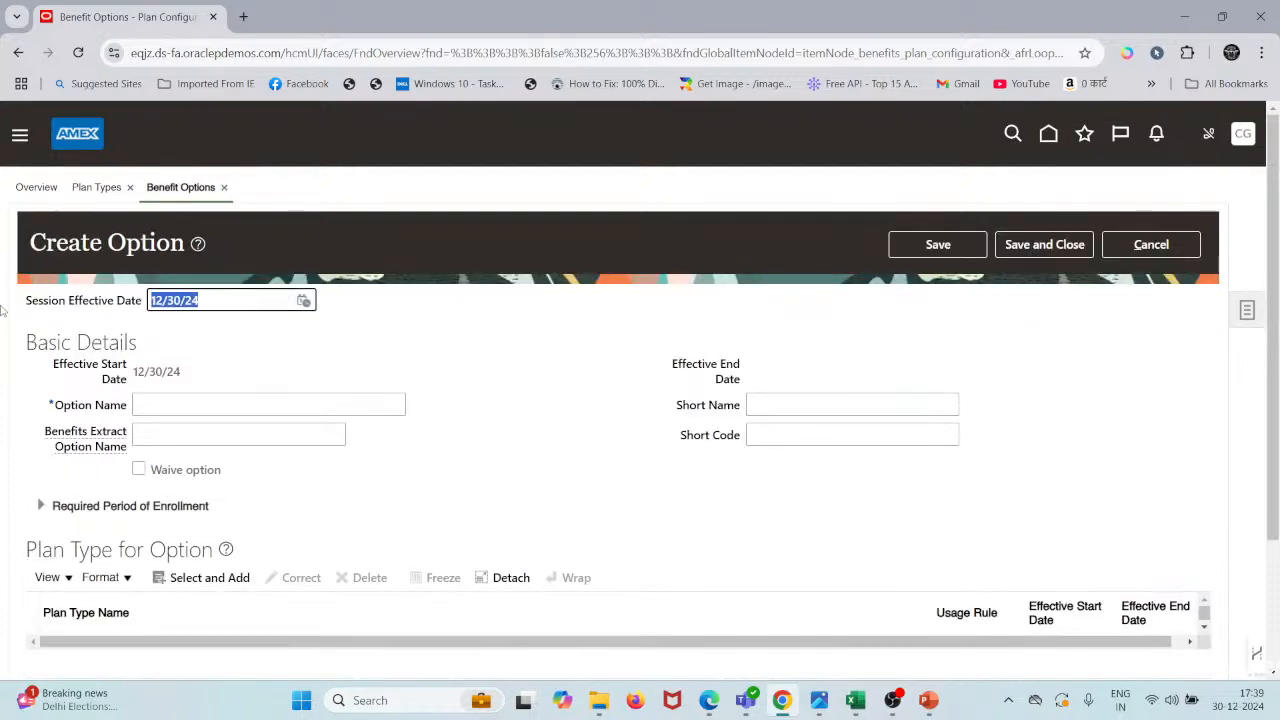
text(1/1/20)
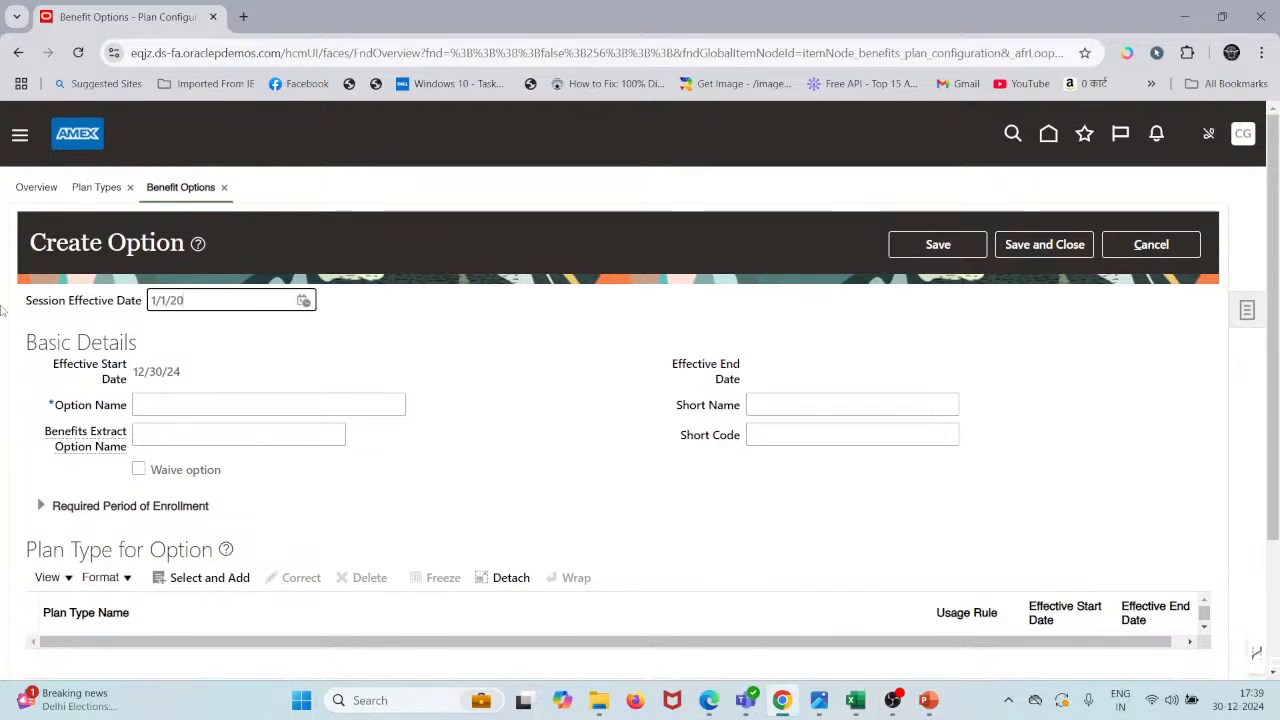
key(Tab)
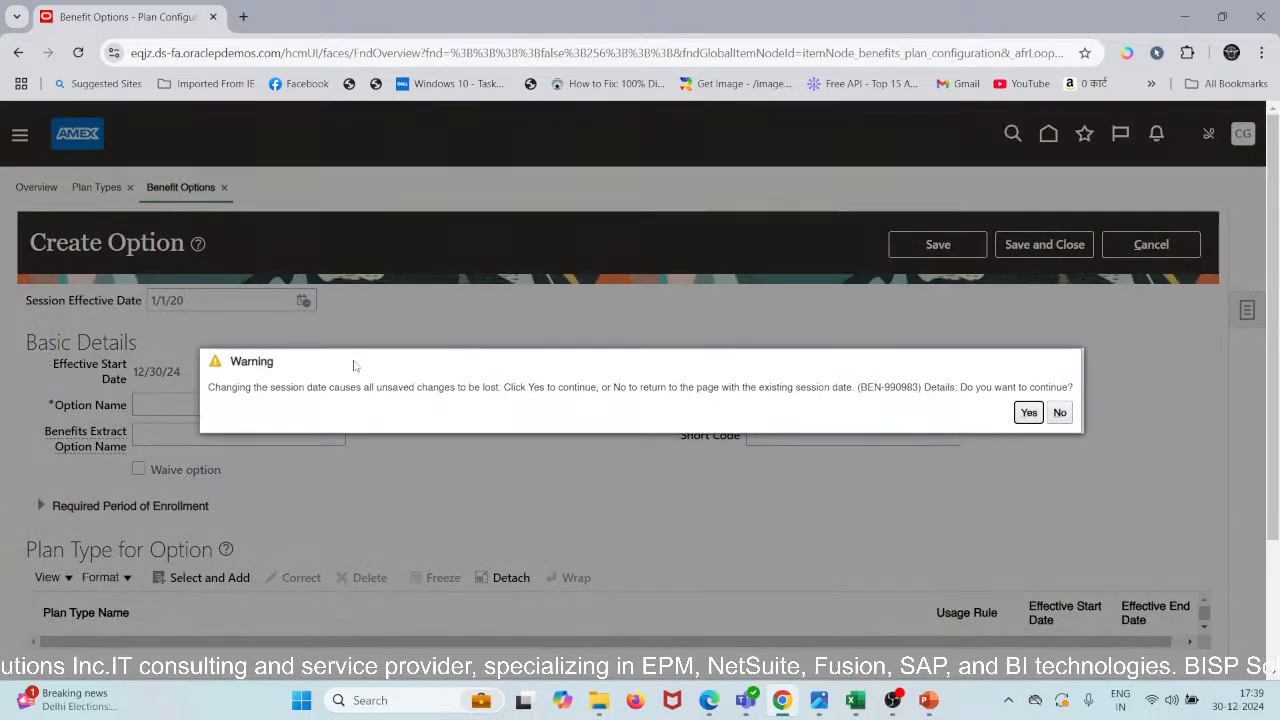
click(1029, 413)
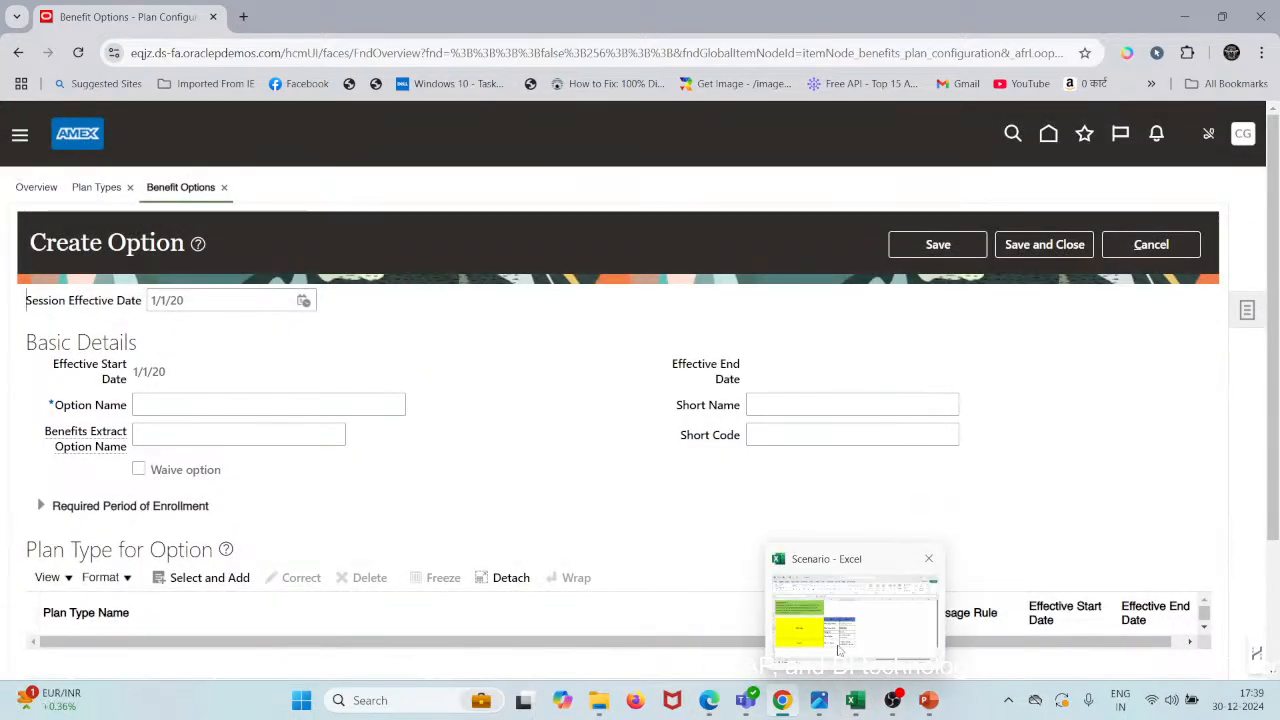
- Select the 'Employee + Spouse' option type in cell C8 of the Scenario sheet for copying
click(855, 700)
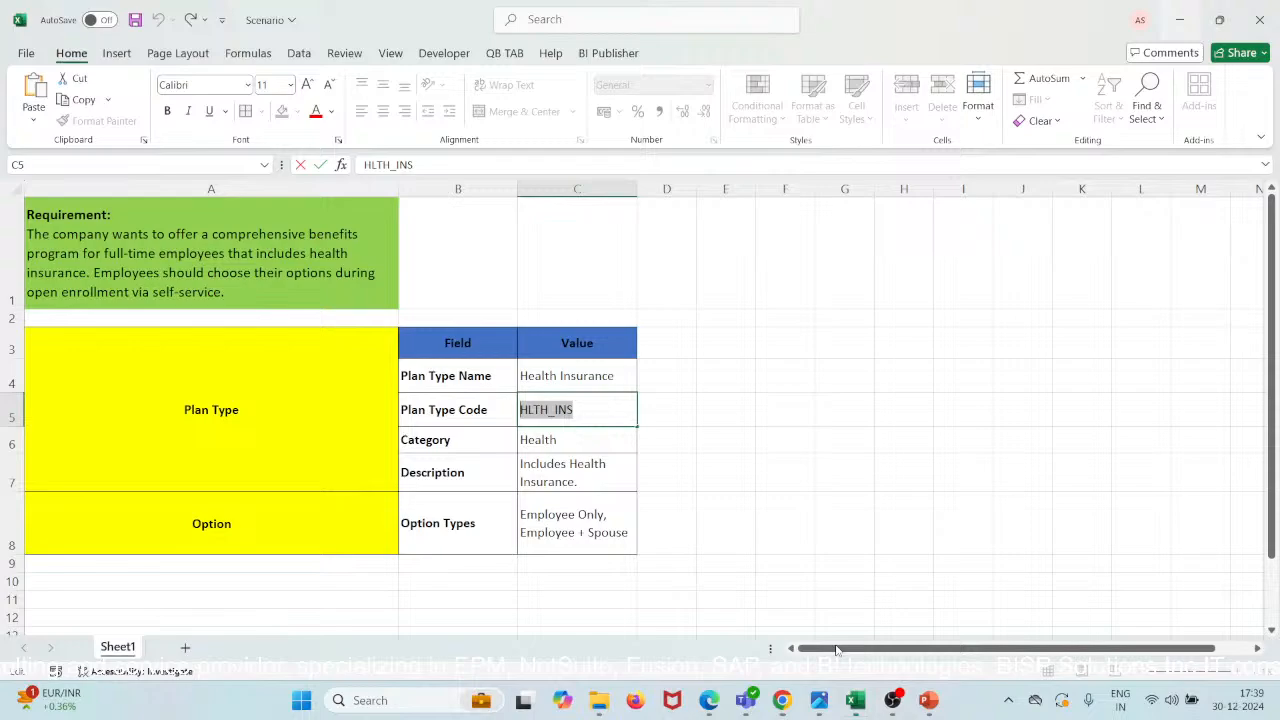
click(540, 512)
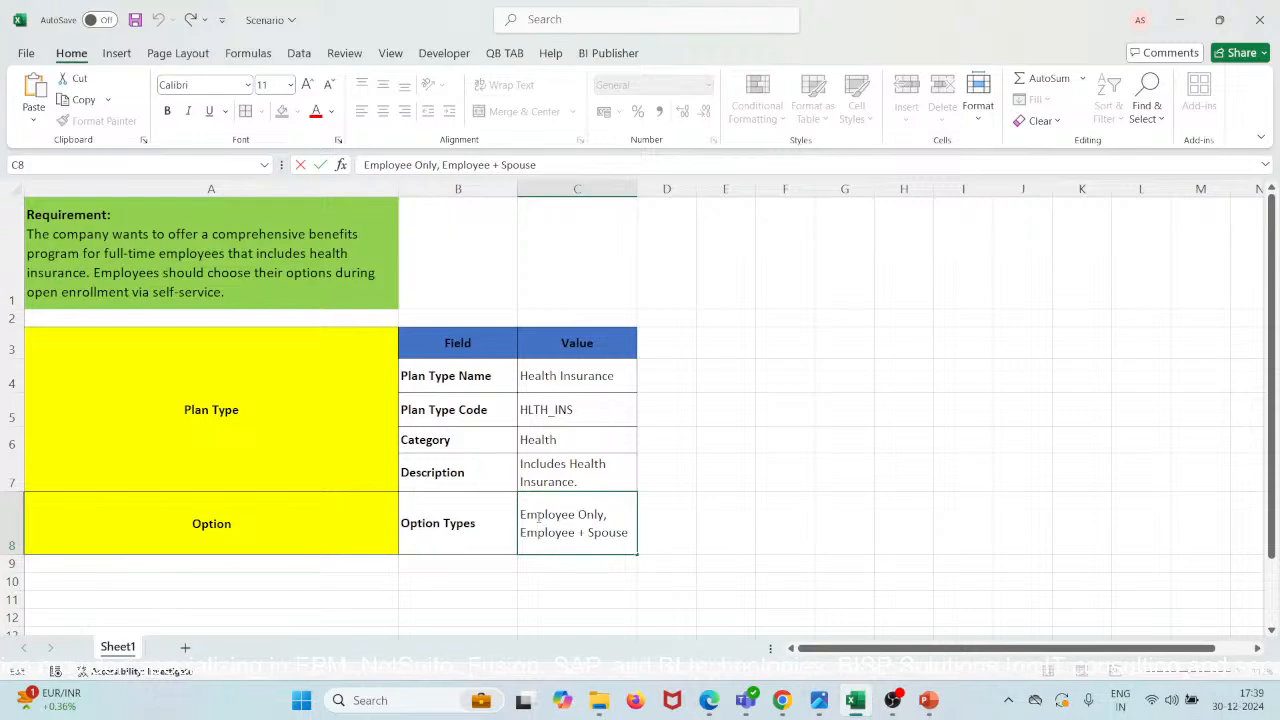
key(ctrl+shift+Right)
key(ctrl+shift+Right)
key(ctrl+shift+Right)
key(ctrl+c)
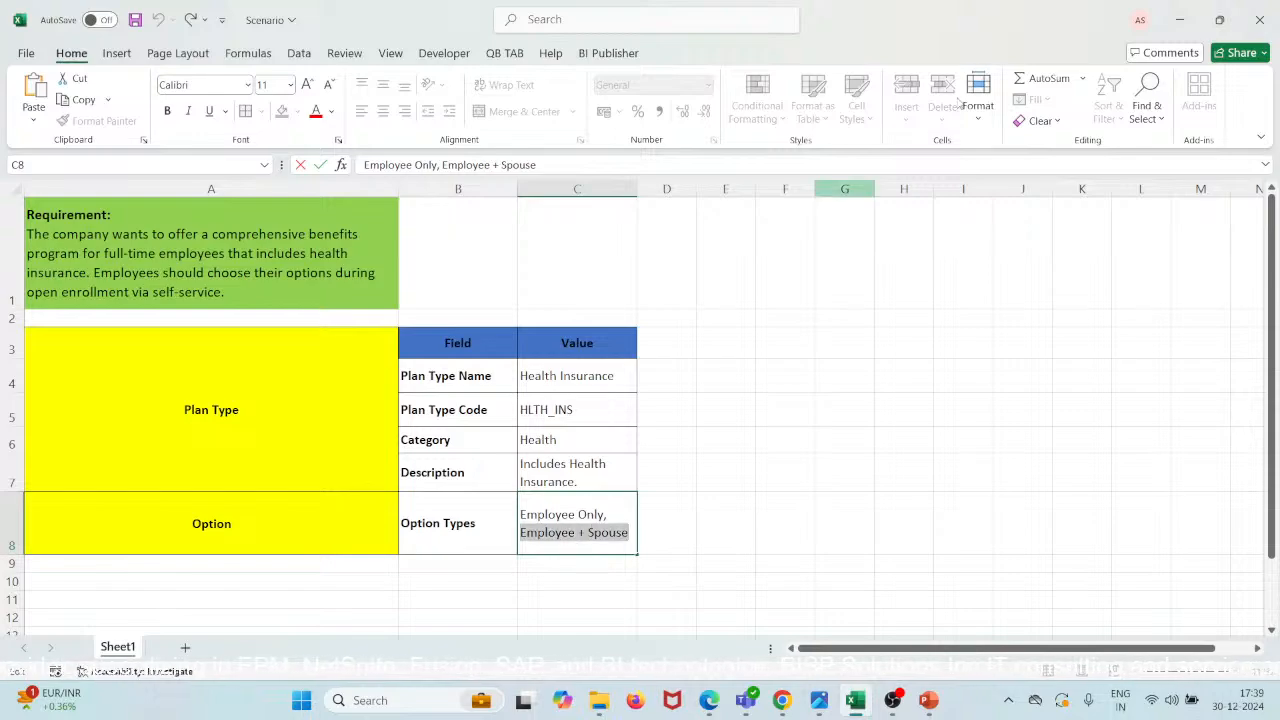
key(alt+Tab)
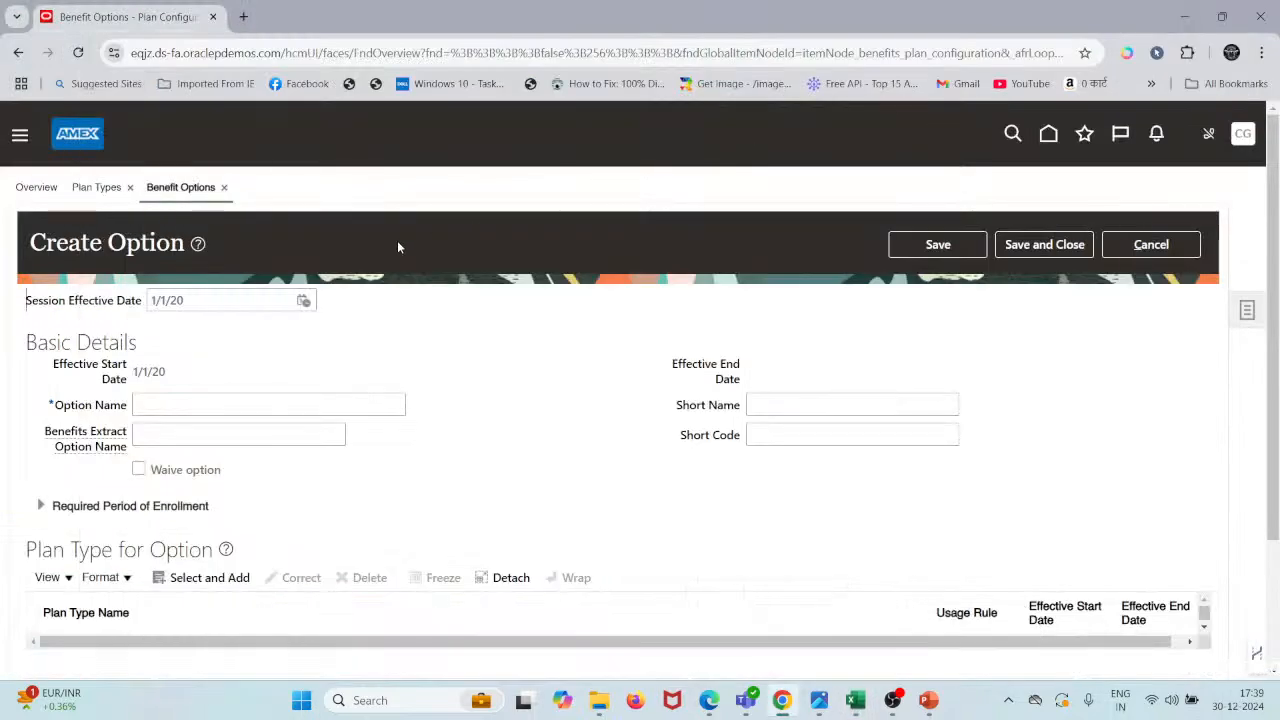
- Paste 'Employee + Spouse' as the option name and begin adding a plan type for the option
click(241, 403)
key(ctrl+v)
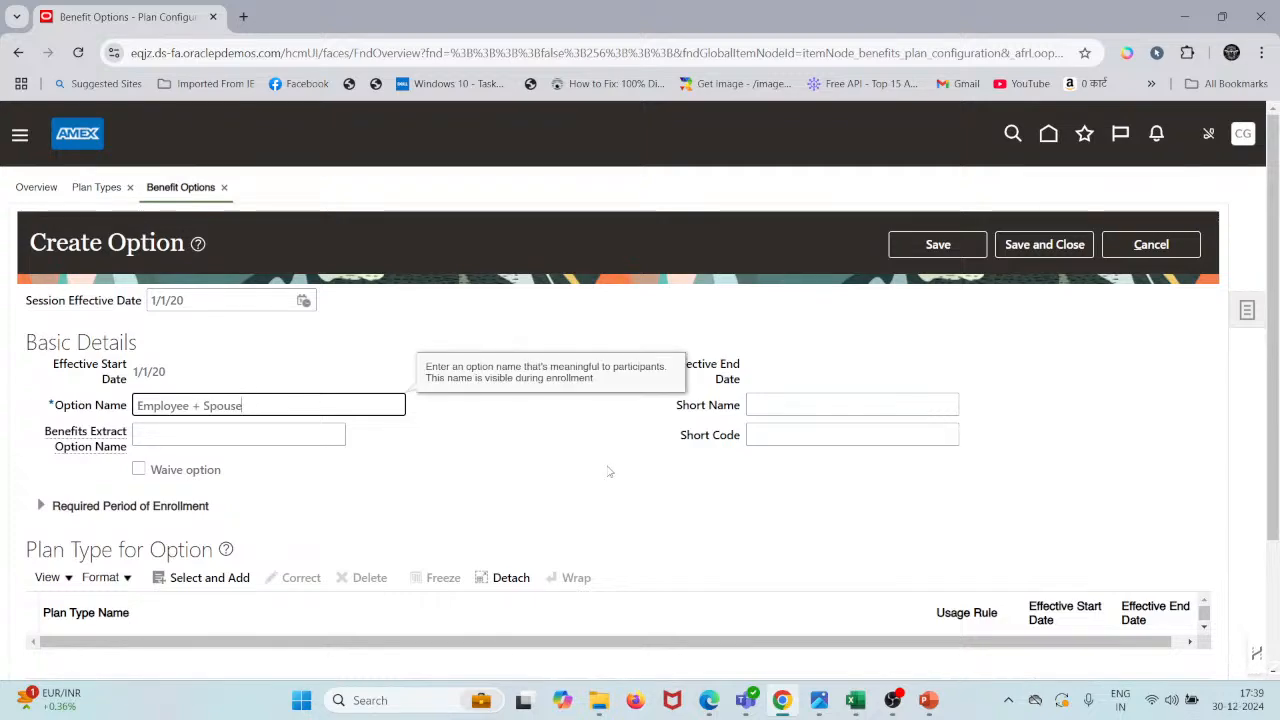
scroll(610, 470, down, 2)
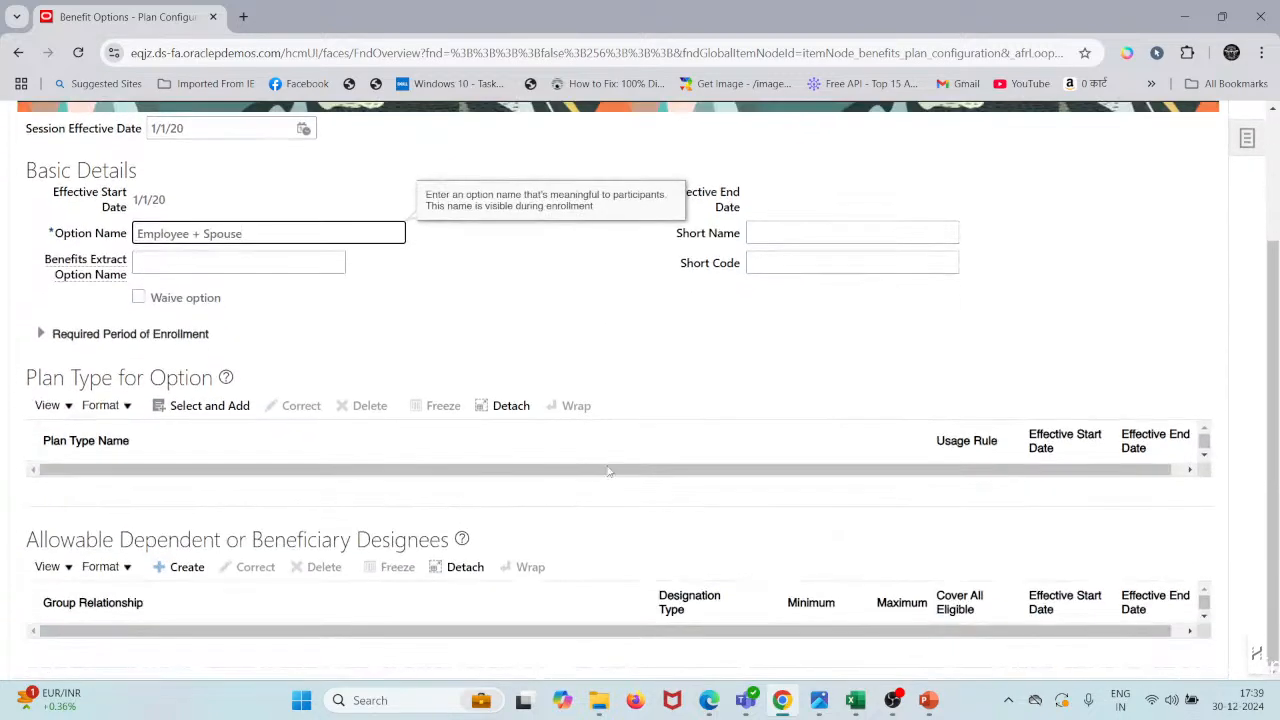
click(207, 406)
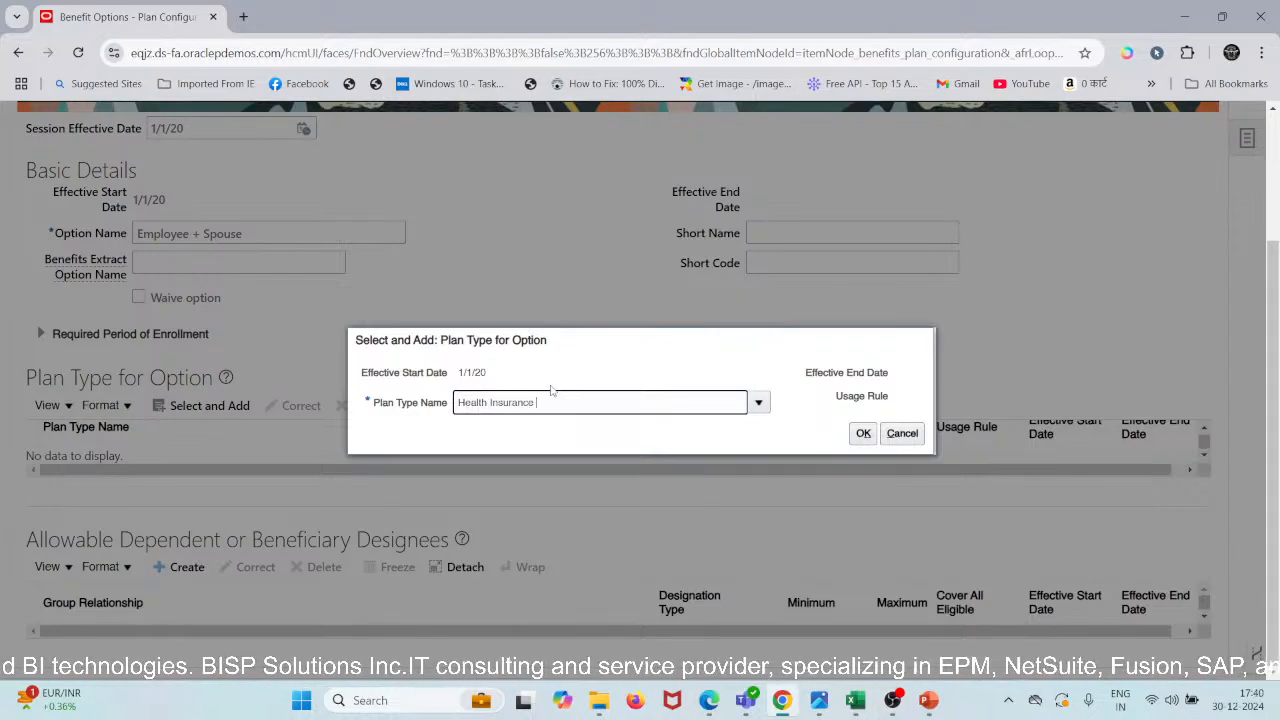
- Browse the full plan type search list, closing it without choosing a plan type
click(550, 387)
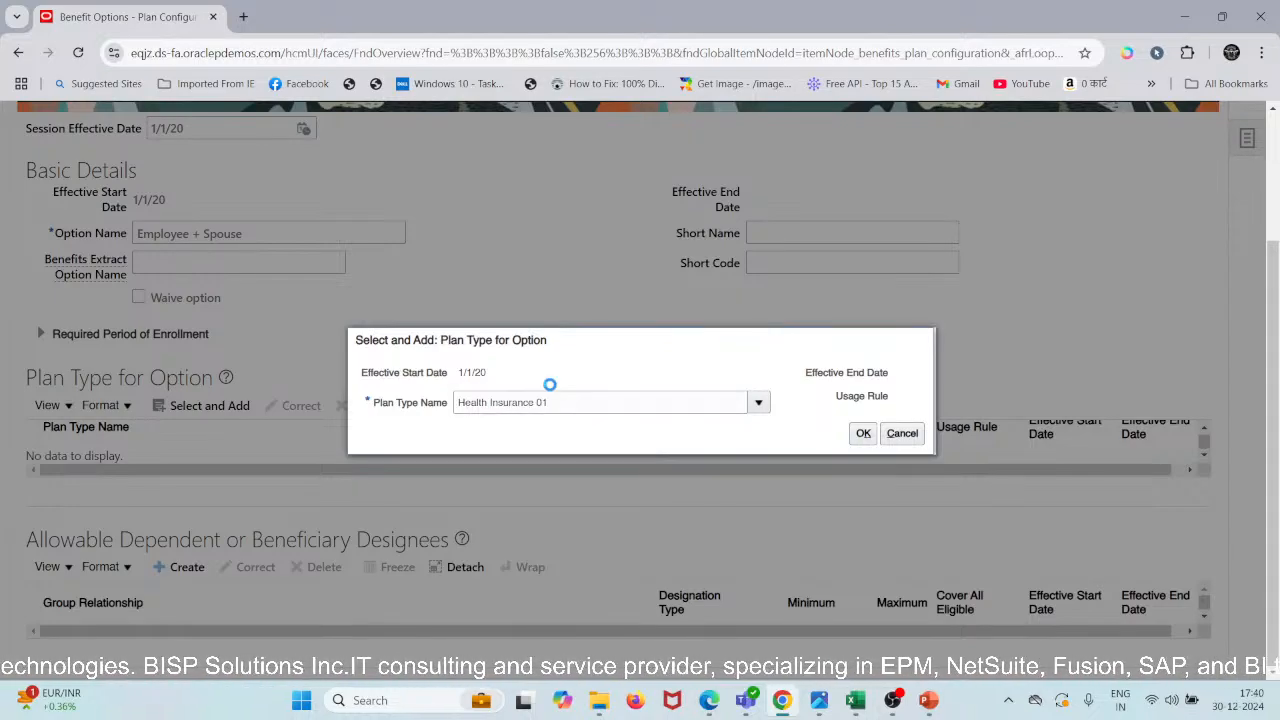
click(730, 402)
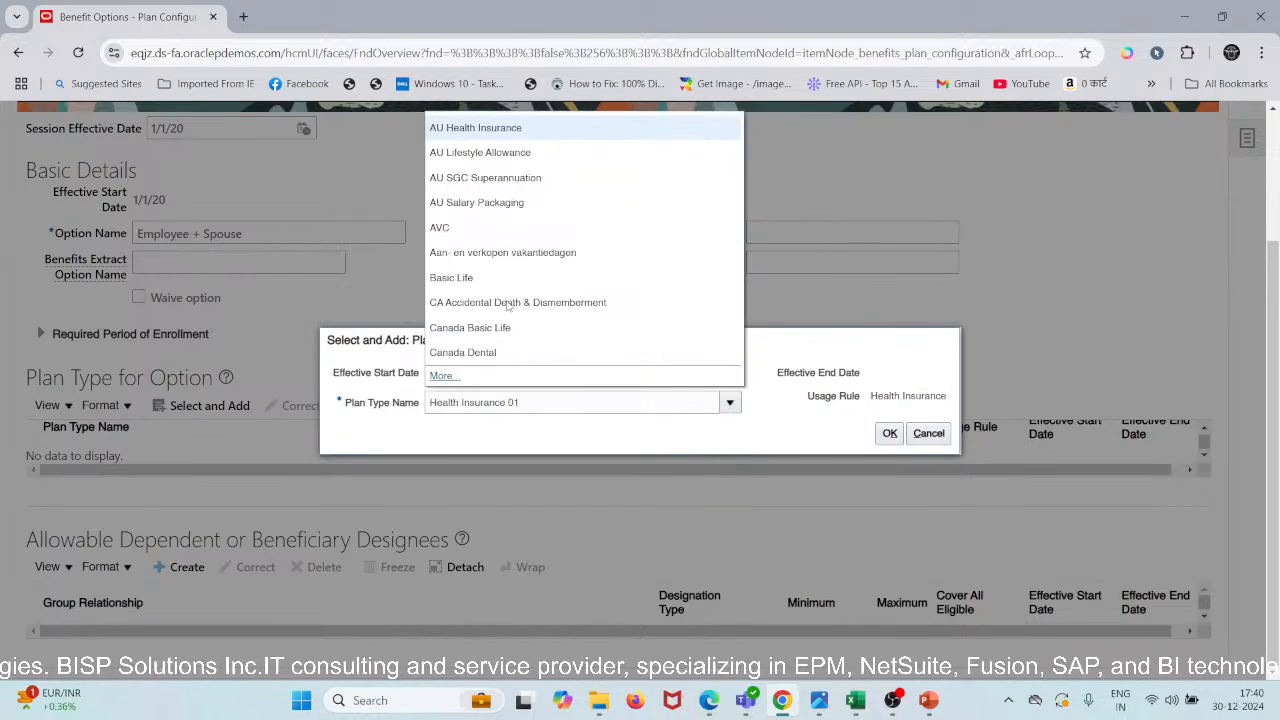
click(449, 380)
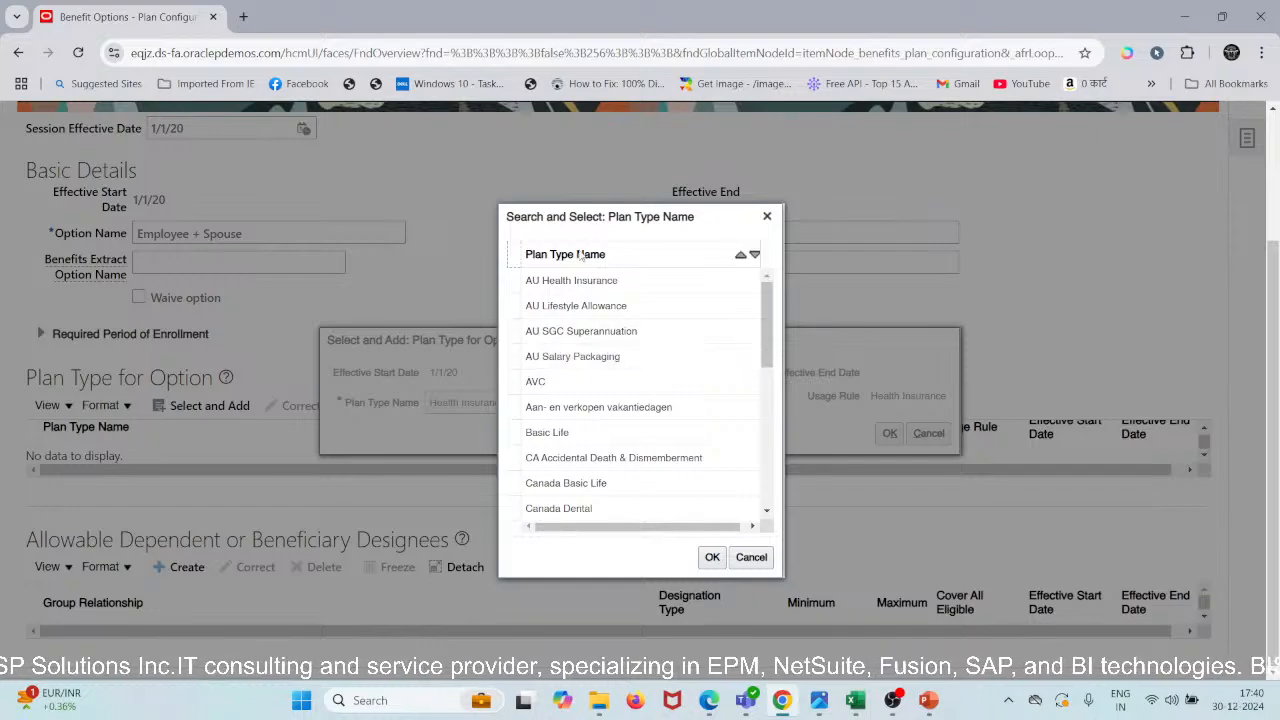
scroll(614, 464, down, 10)
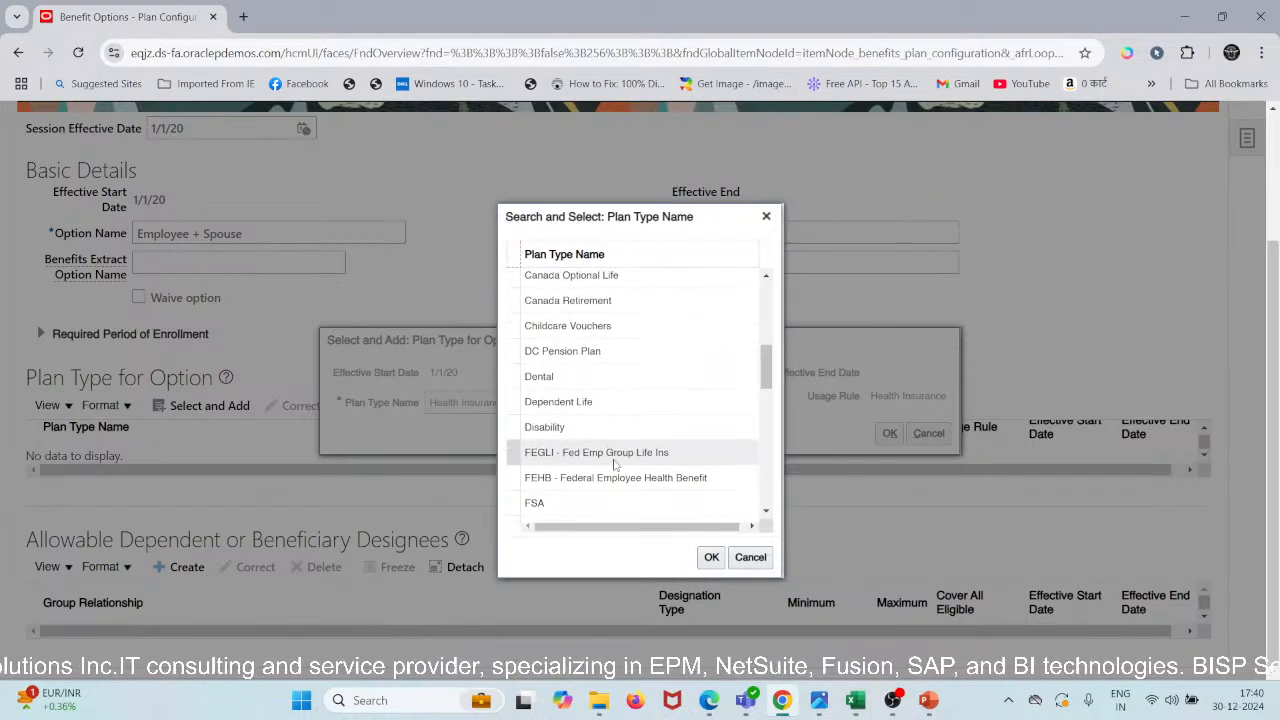
scroll(614, 464, down, 3)
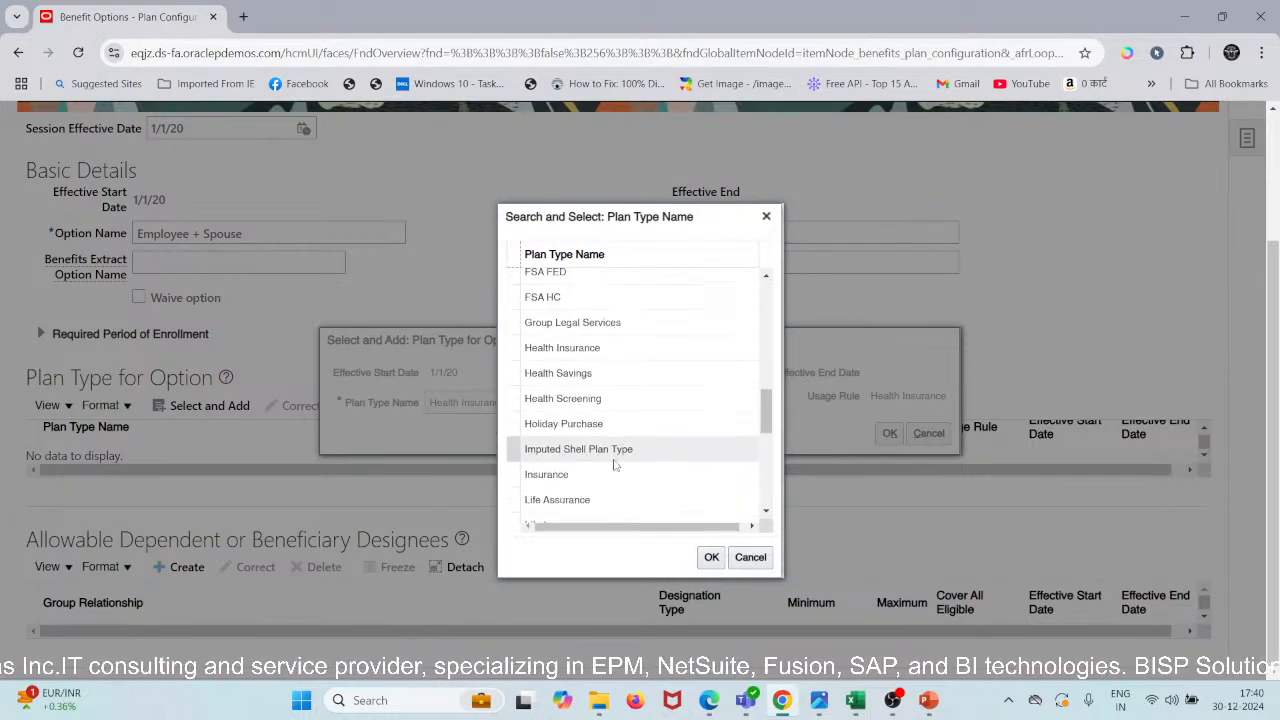
scroll(613, 459, down, 10)
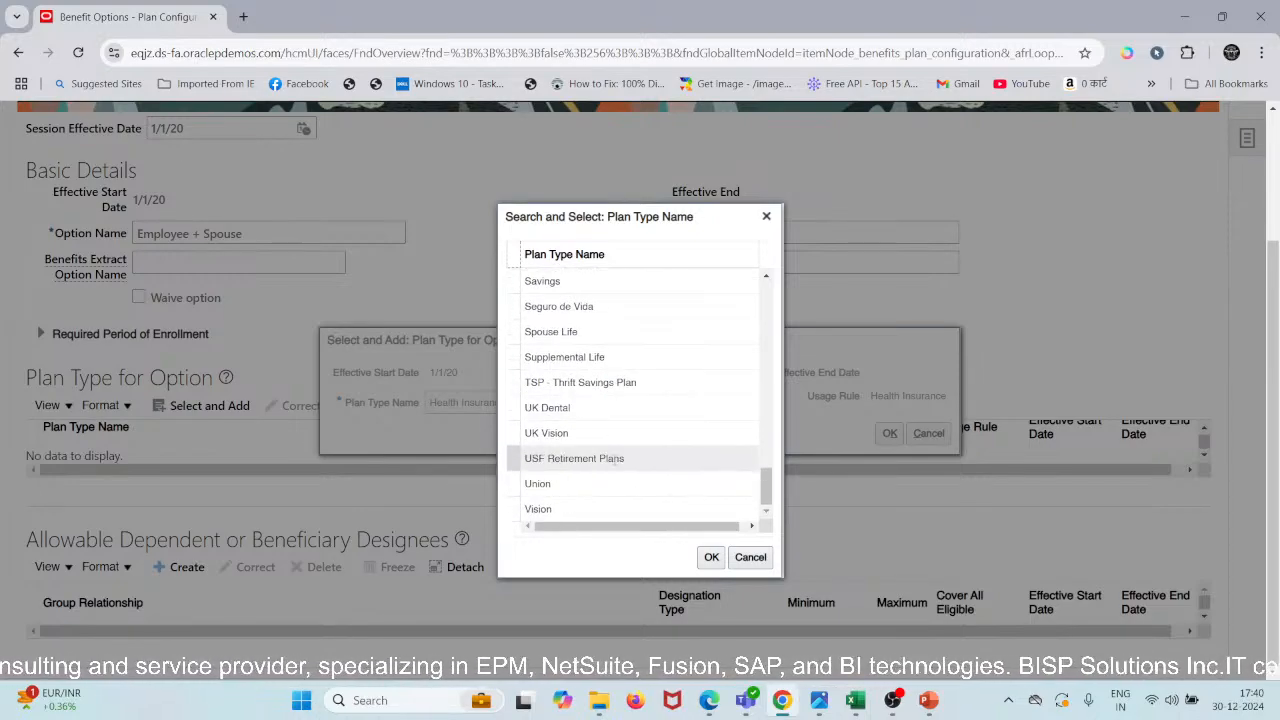
scroll(615, 460, up, 15)
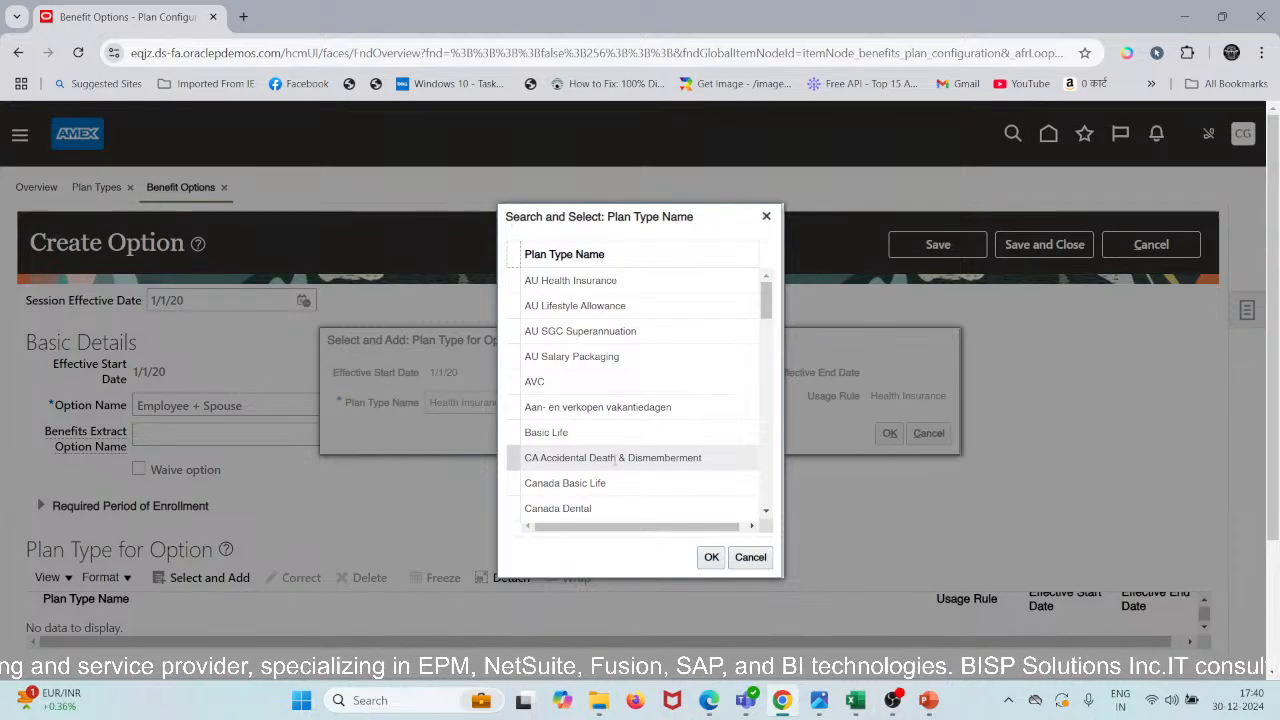
scroll(614, 460, down, 10)
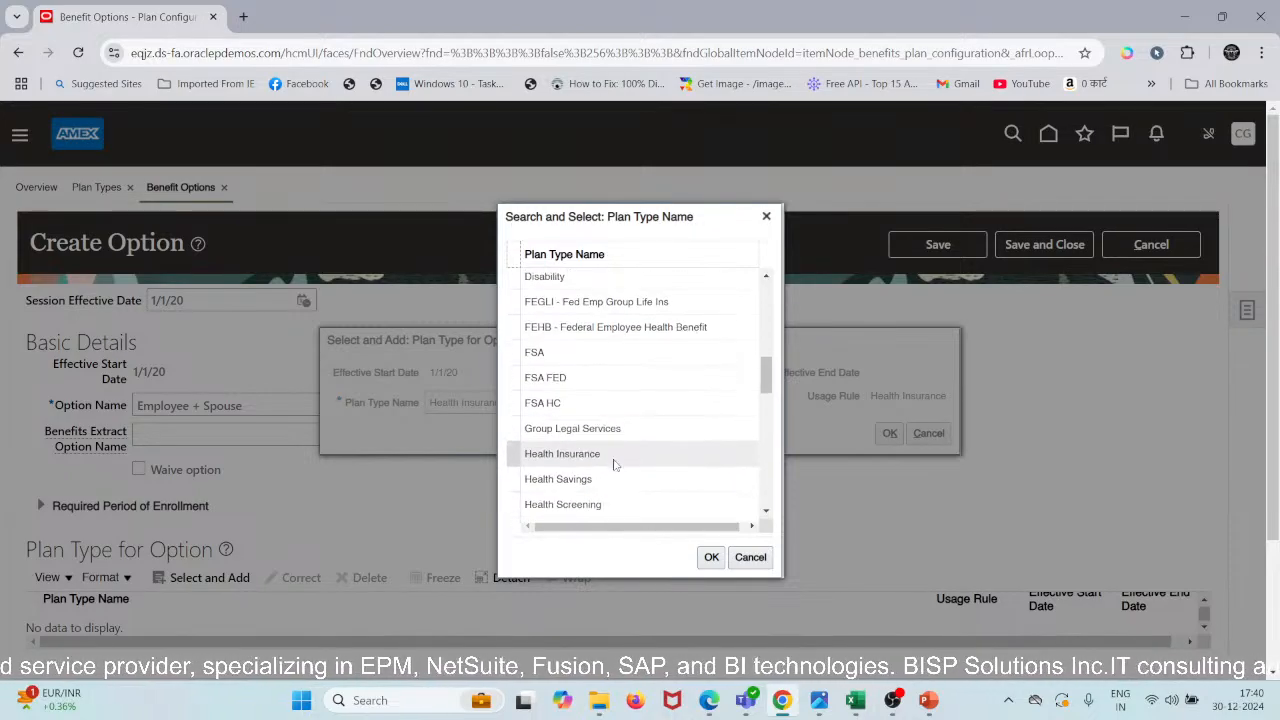
scroll(613, 465, down, 15)
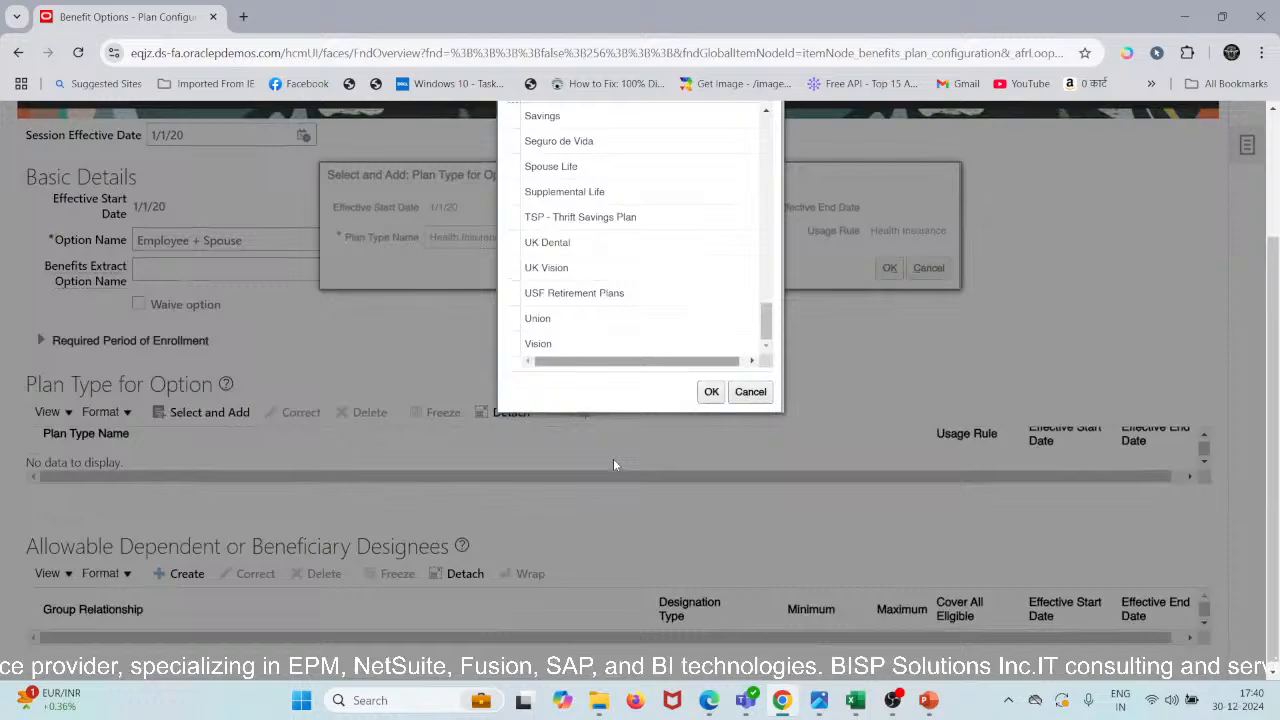
click(751, 557)
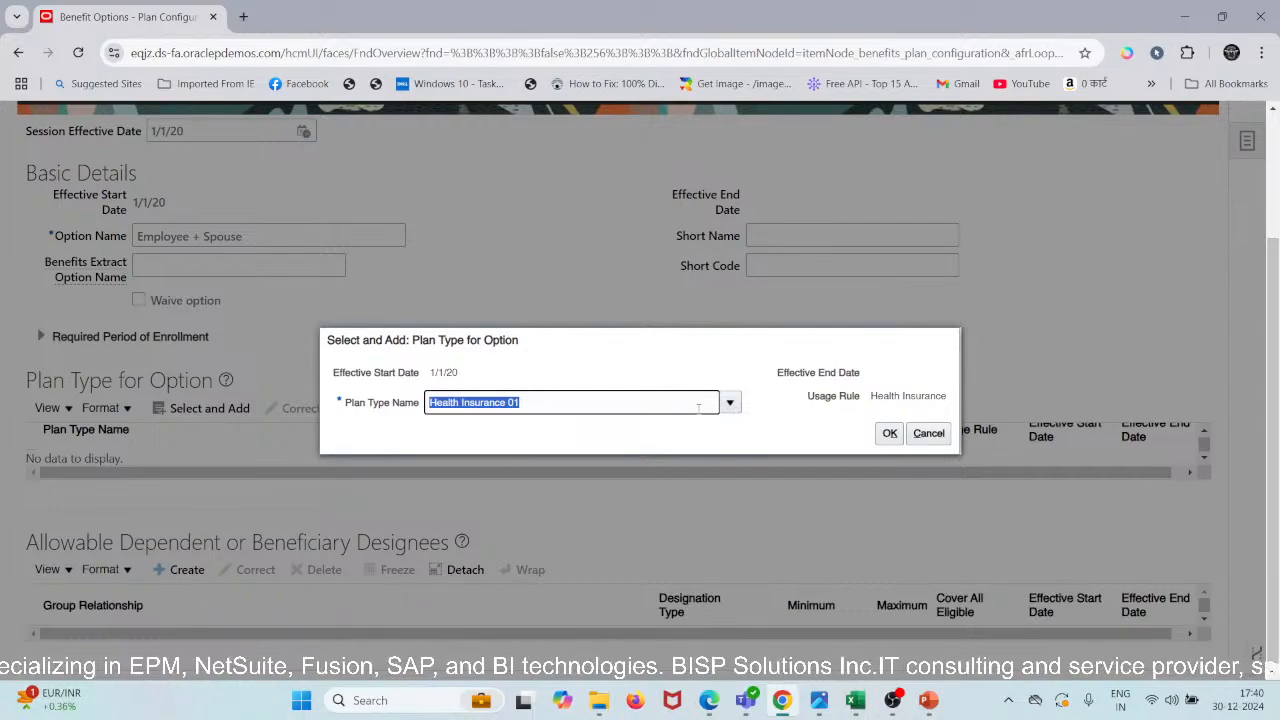
- Search plan types for 'Health Insurance', pick Health Insurance 01 and add it to the option
key(ctrl+shift+Right)
key(ctrl+shift+Right)
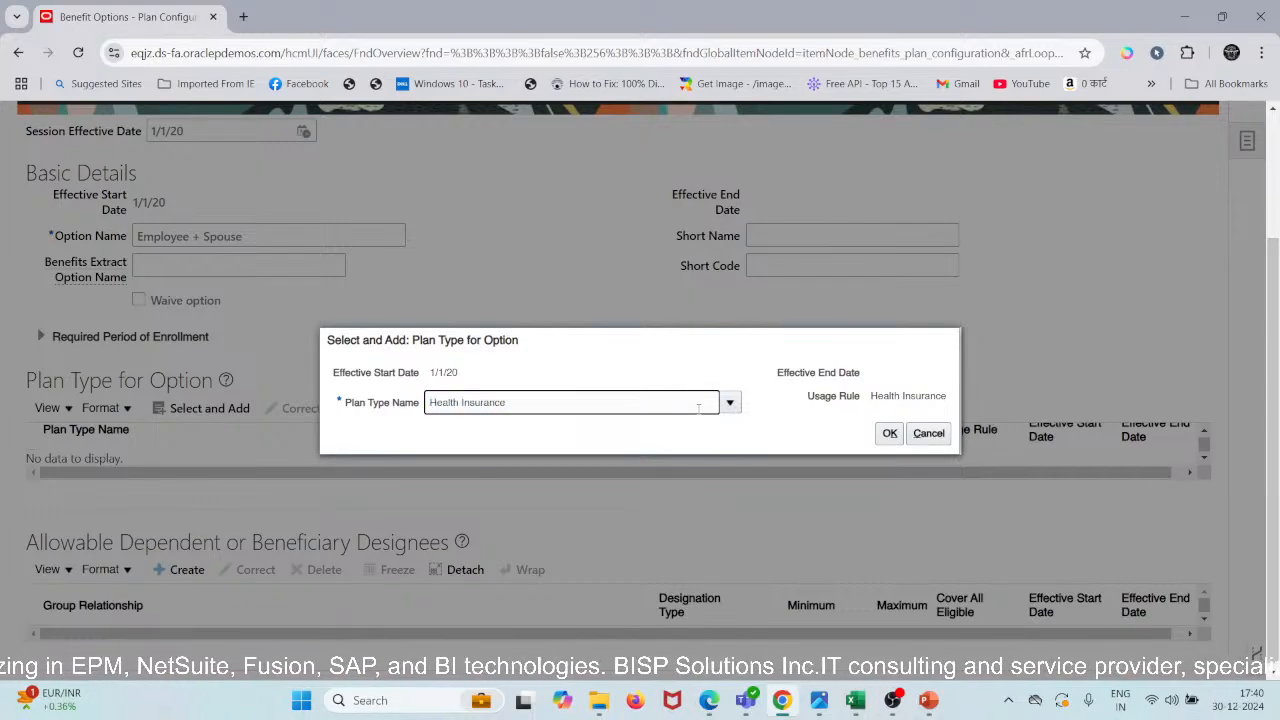
key(Tab)
scroll(619, 382, down, 2)
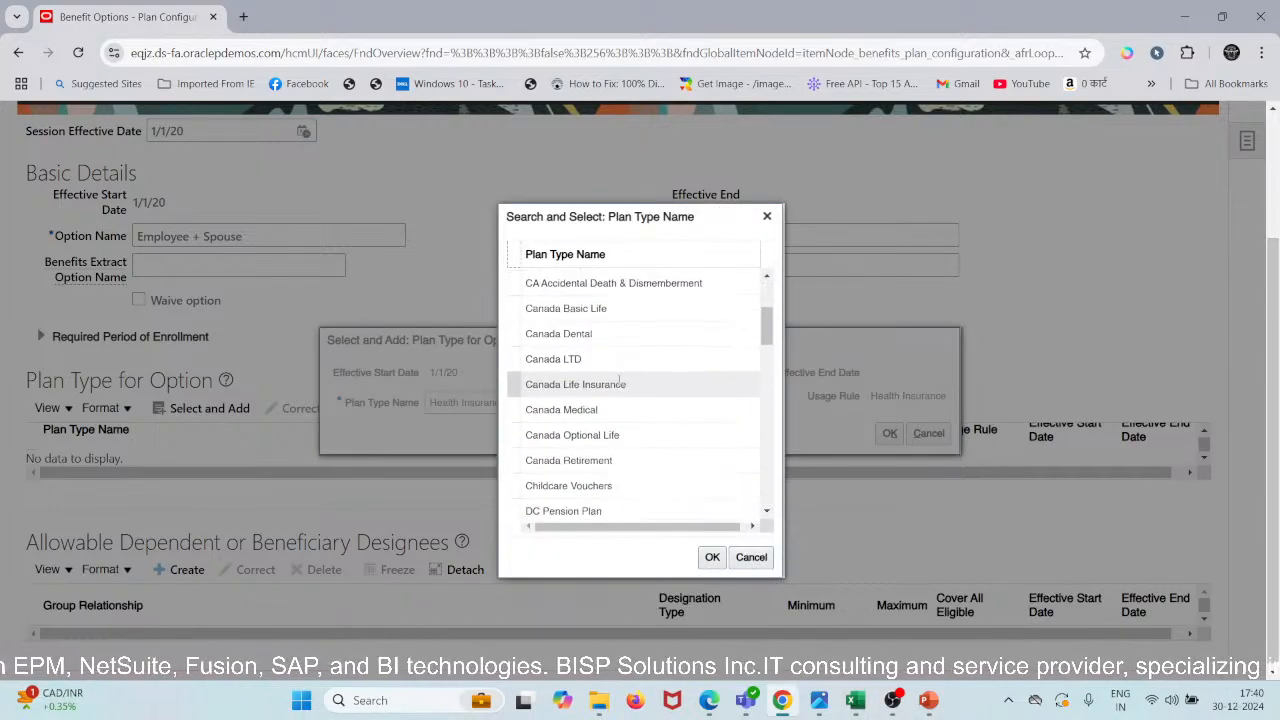
scroll(619, 381, up, 3)
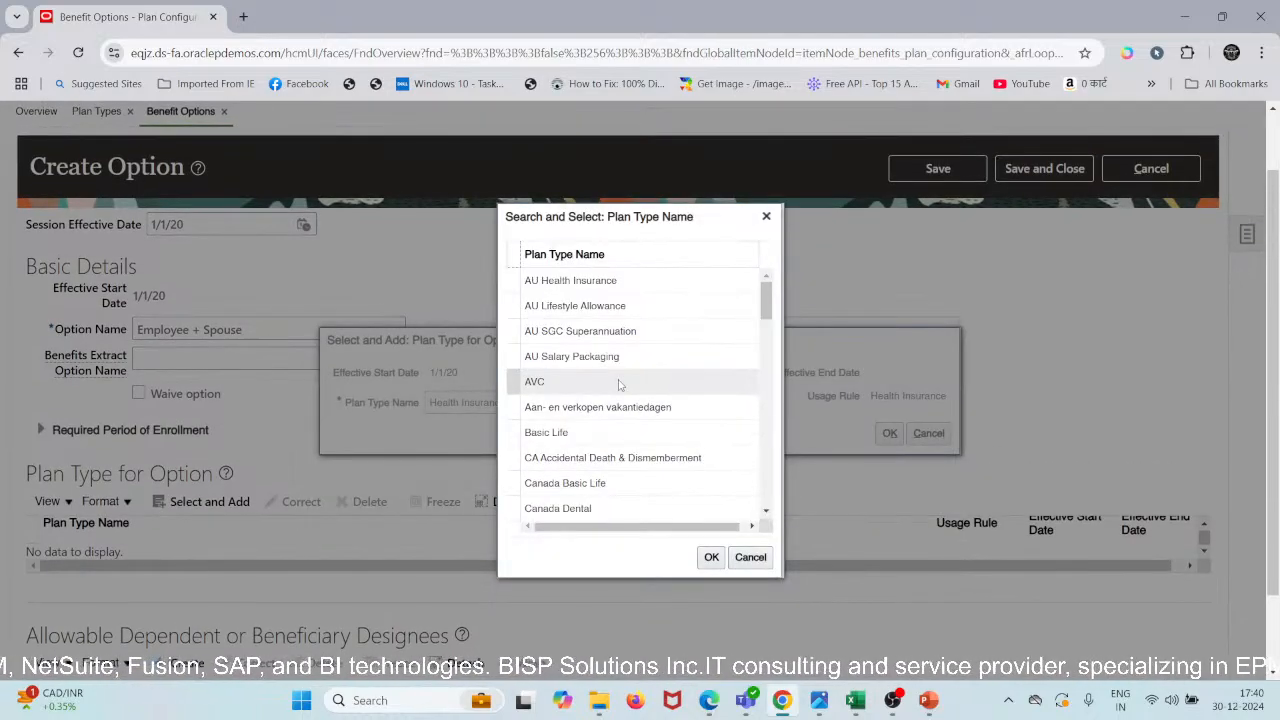
scroll(619, 384, down, 3)
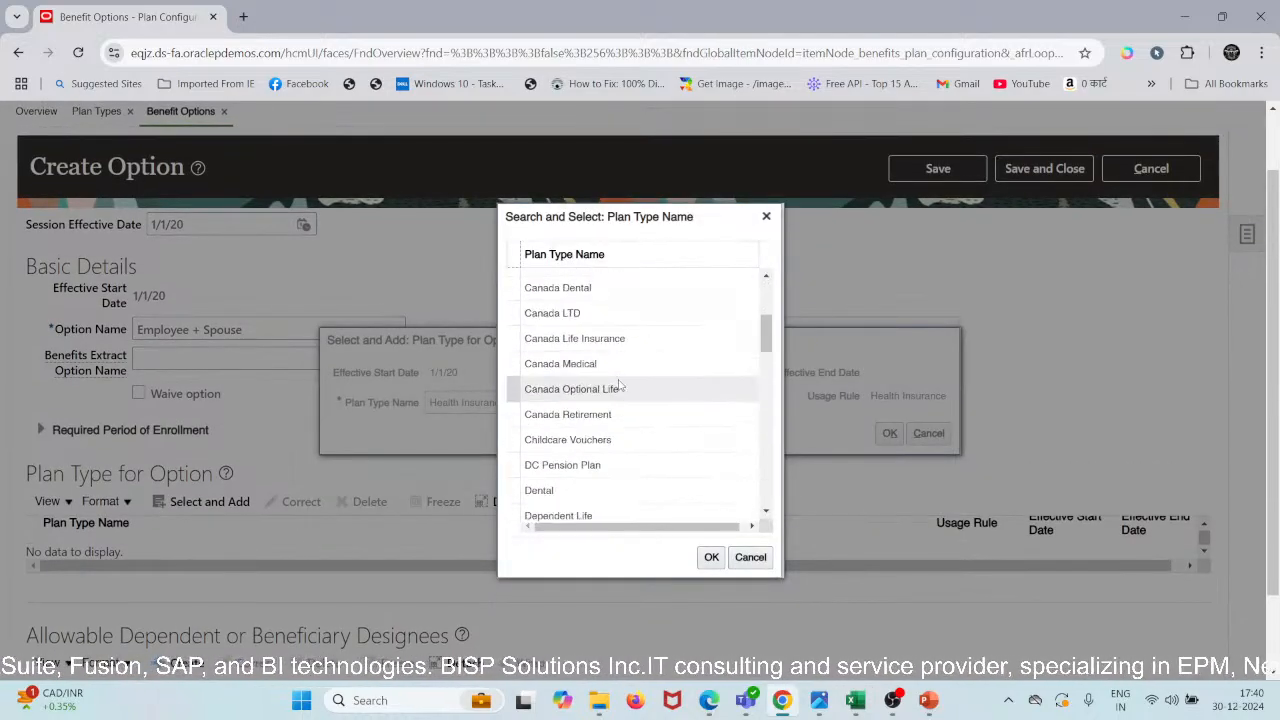
scroll(619, 384, down, 3)
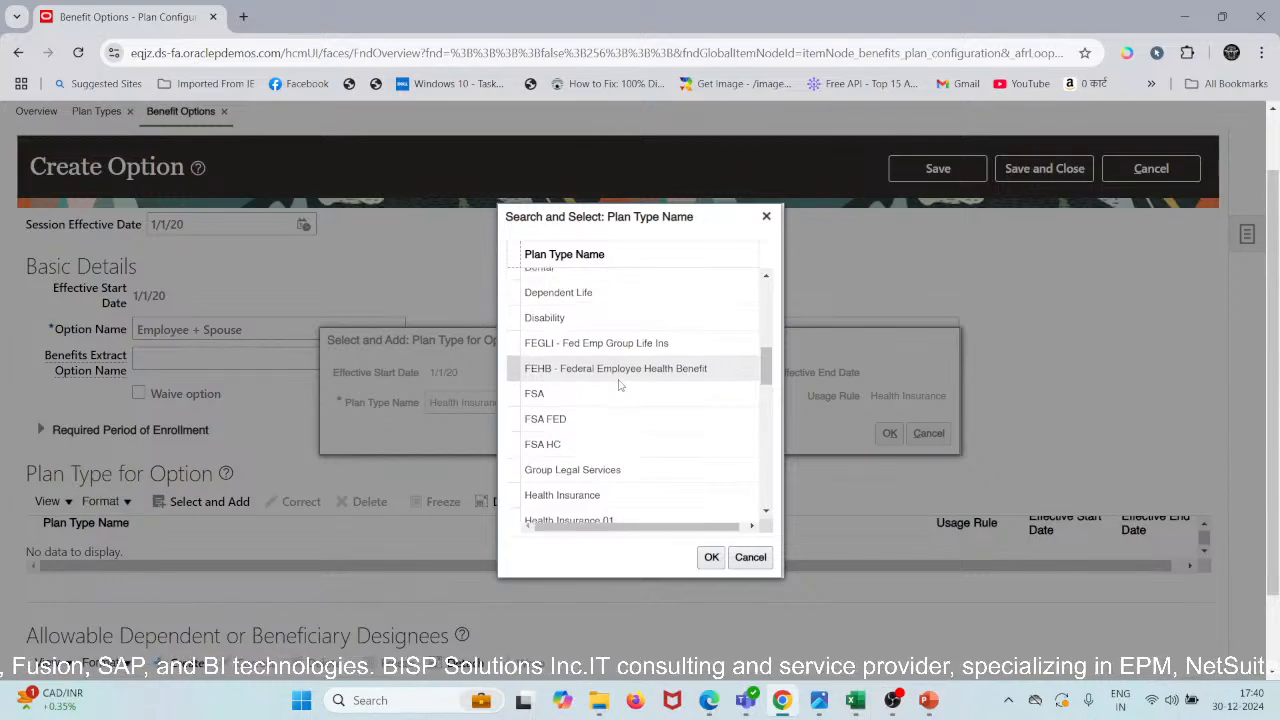
scroll(619, 384, down, 2)
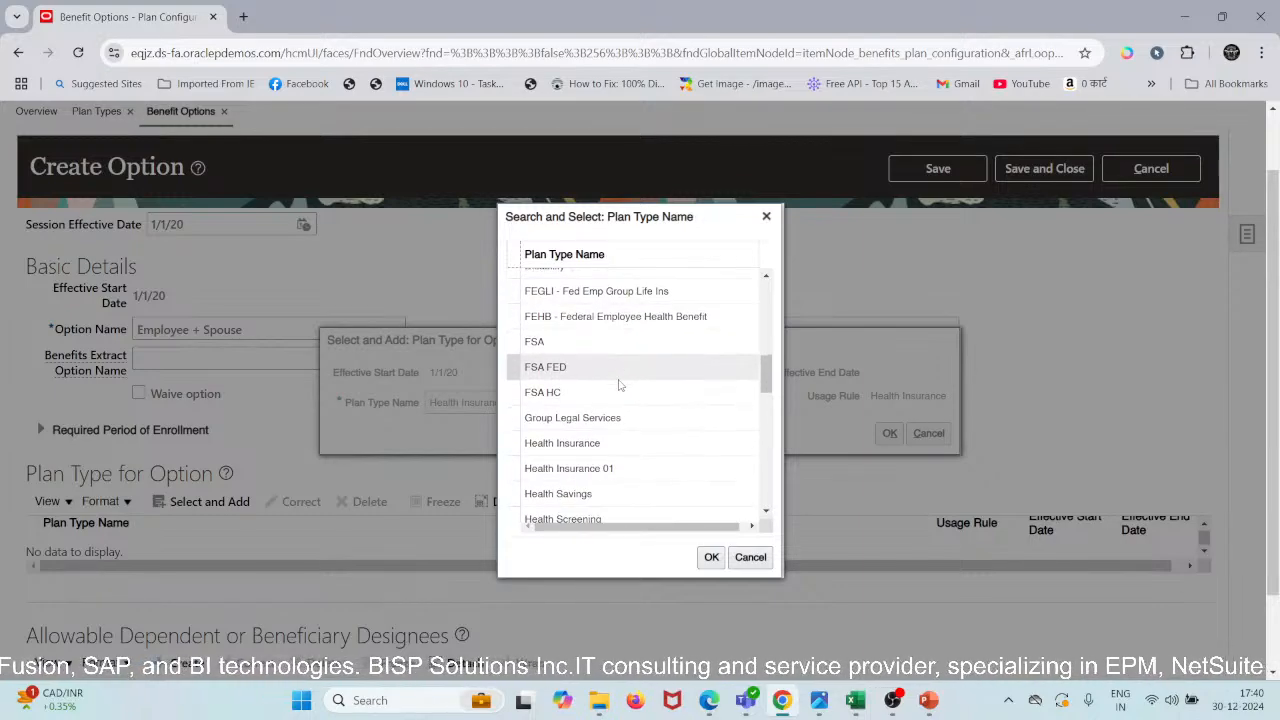
click(606, 455)
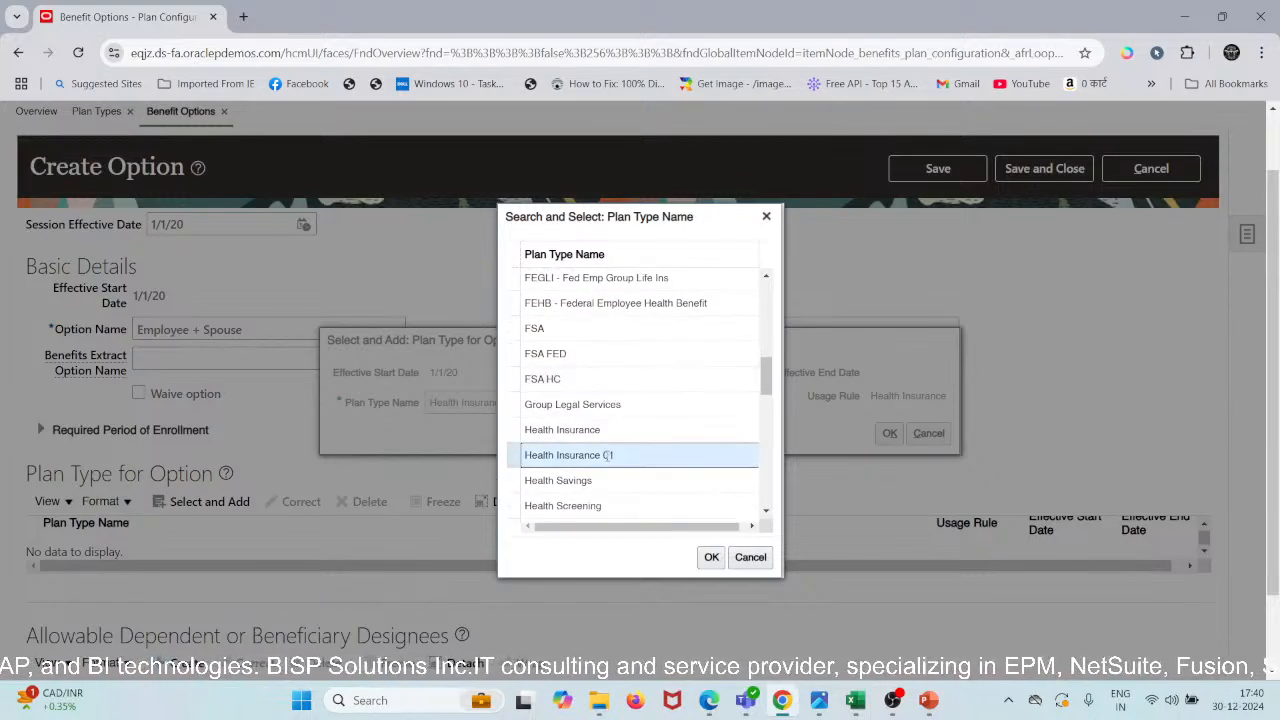
click(711, 558)
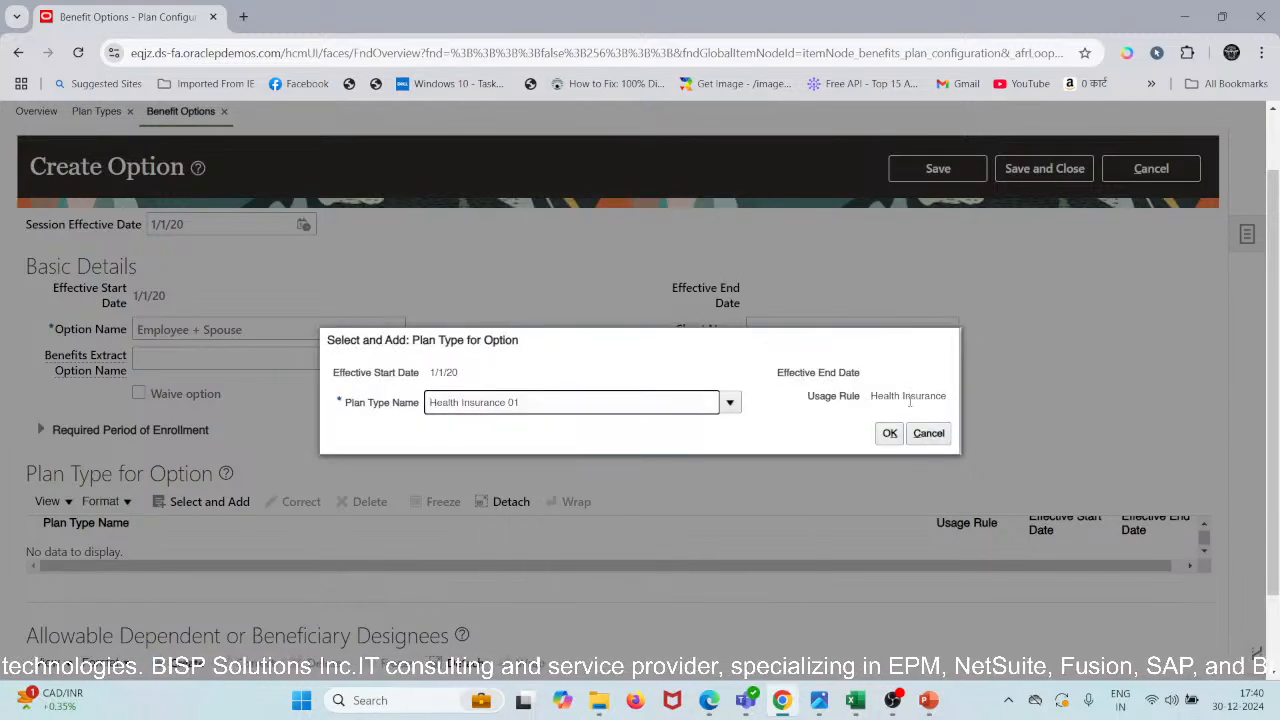
click(893, 436)
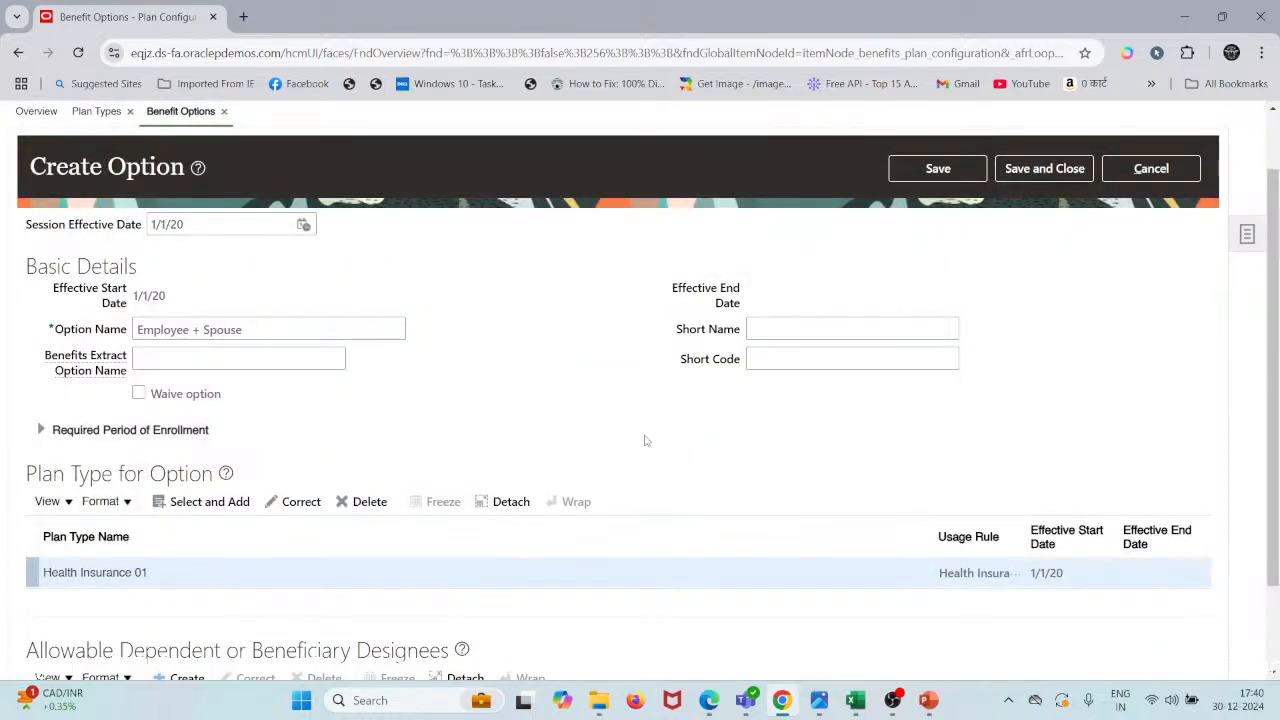
scroll(285, 456, down, 2)
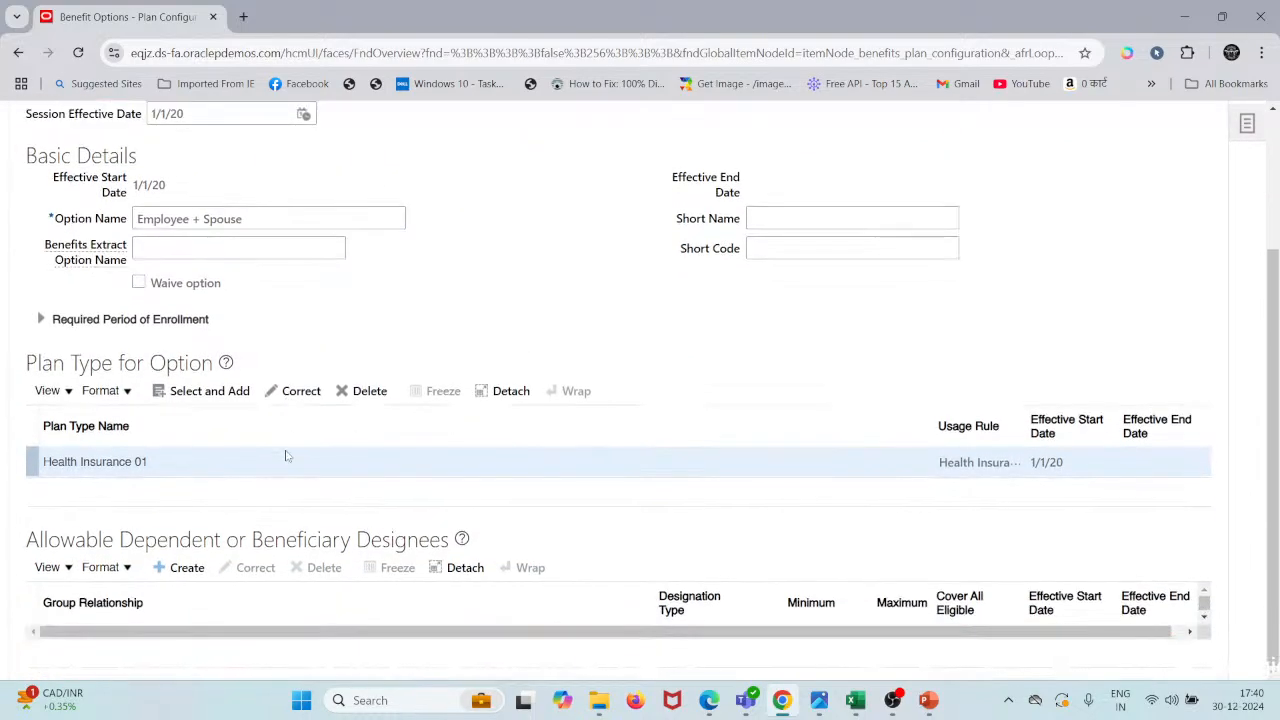
scroll(285, 456, up, 1)
scroll(285, 456, down, 1)
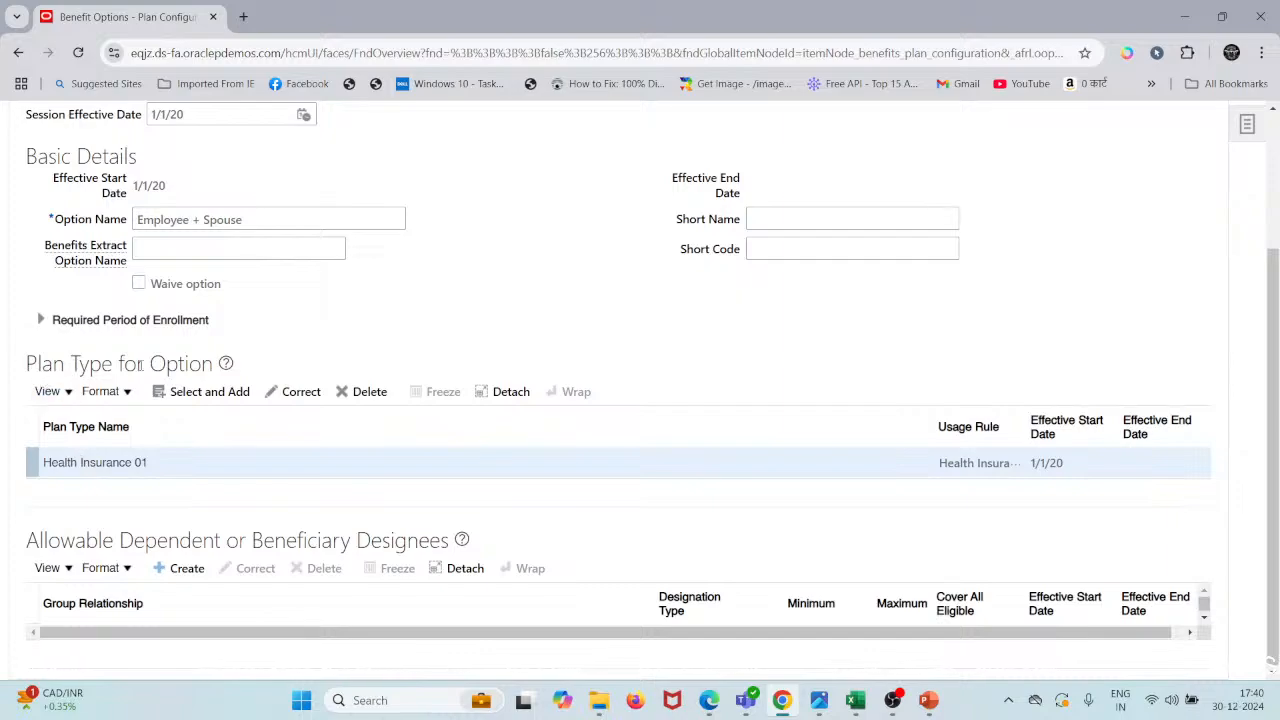
- Add a dependent designee with group relationship Spouse, designation type Dependents, and Cover All Eligible Yes
click(177, 571)
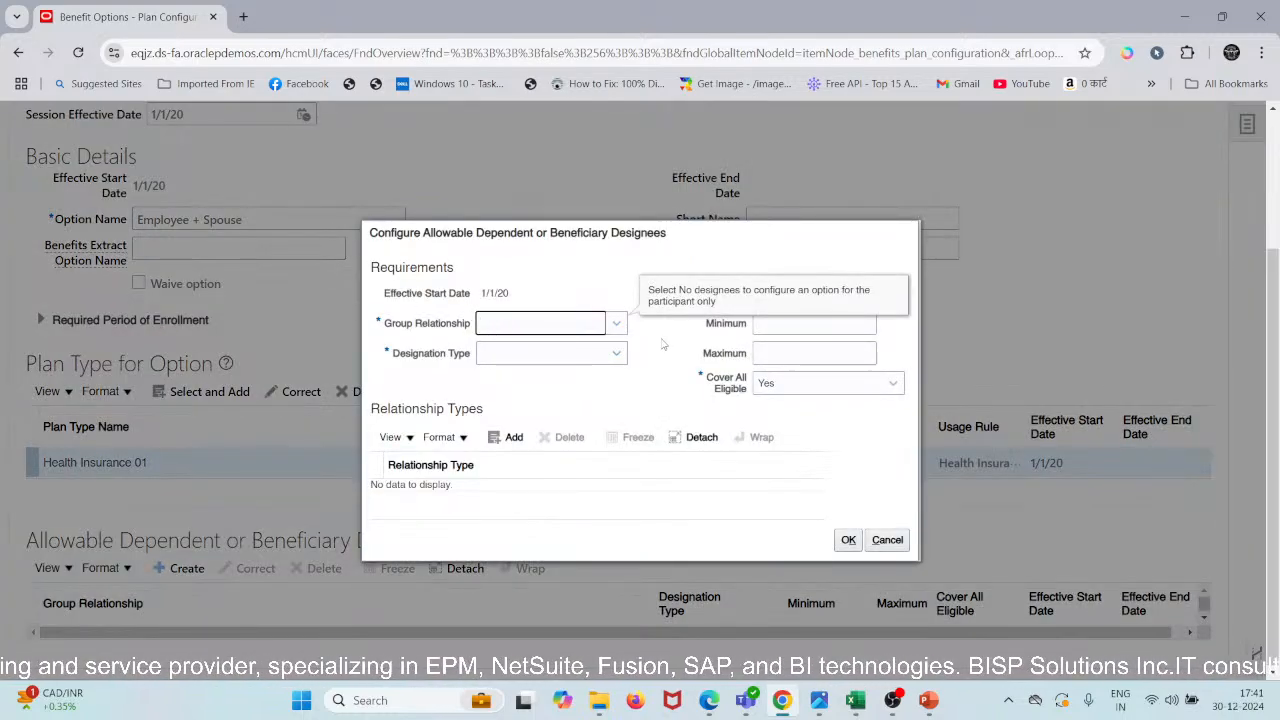
click(617, 323)
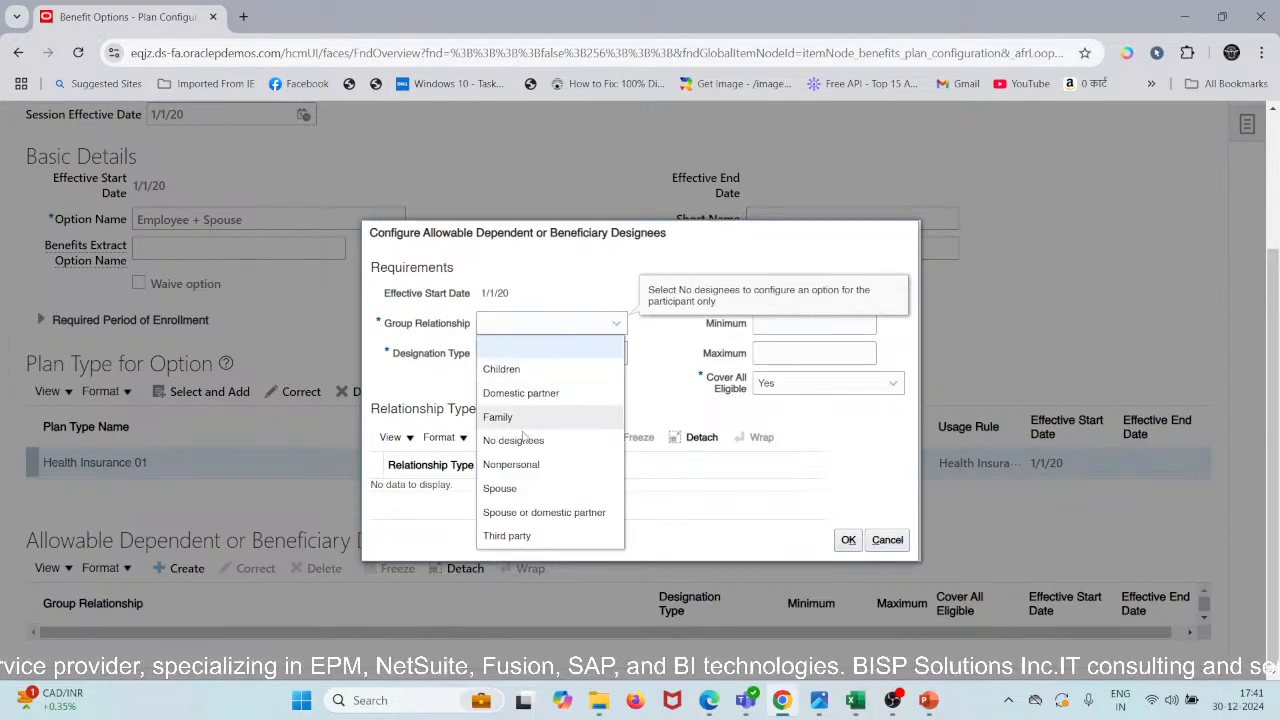
click(500, 490)
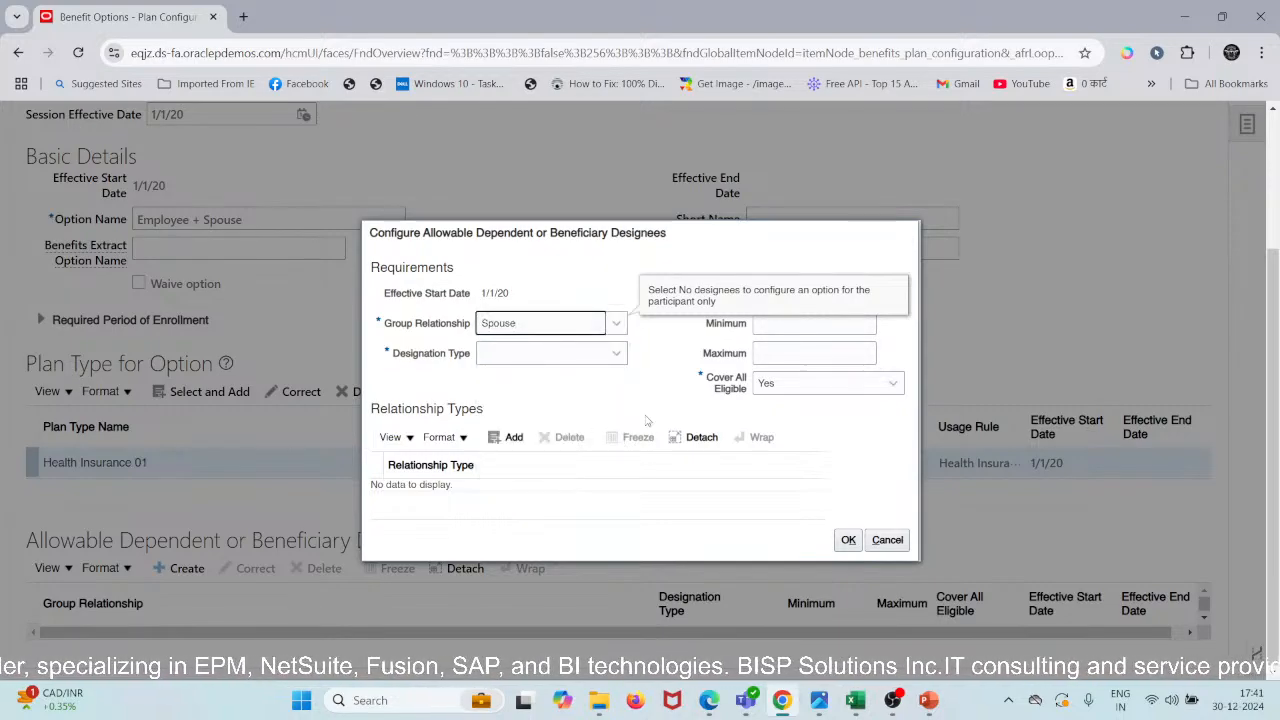
click(615, 323)
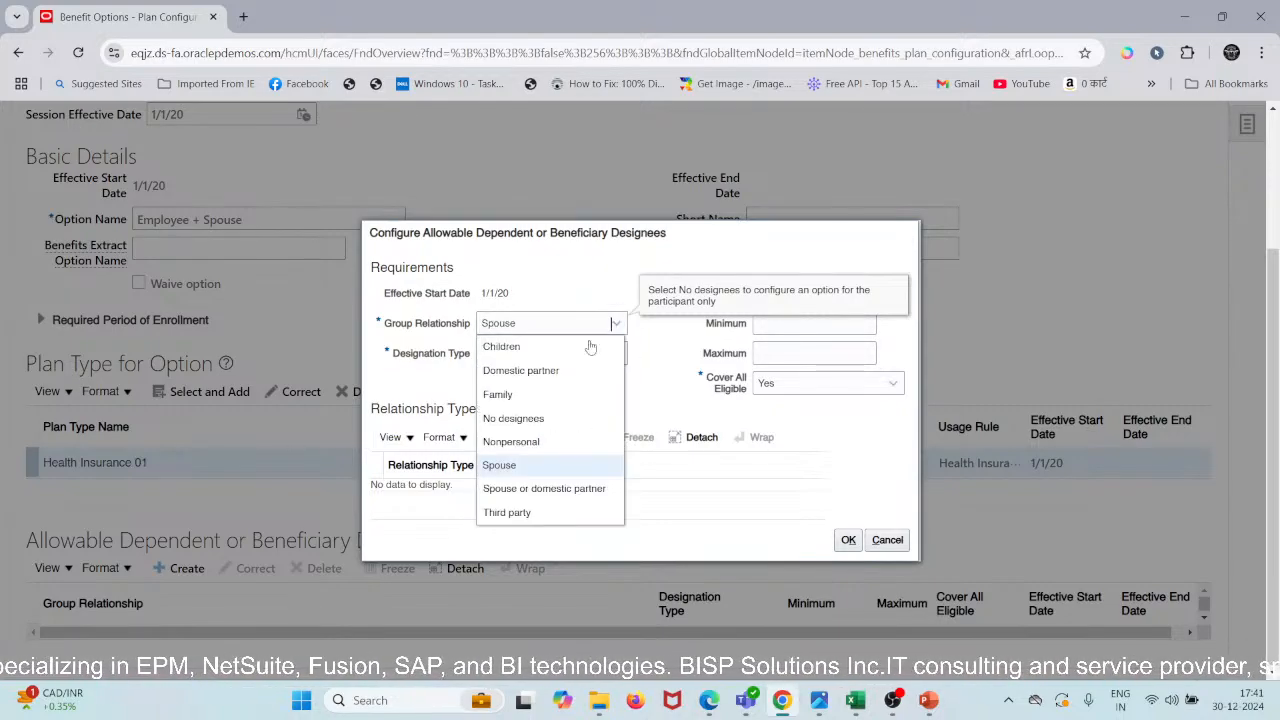
click(540, 469)
click(617, 353)
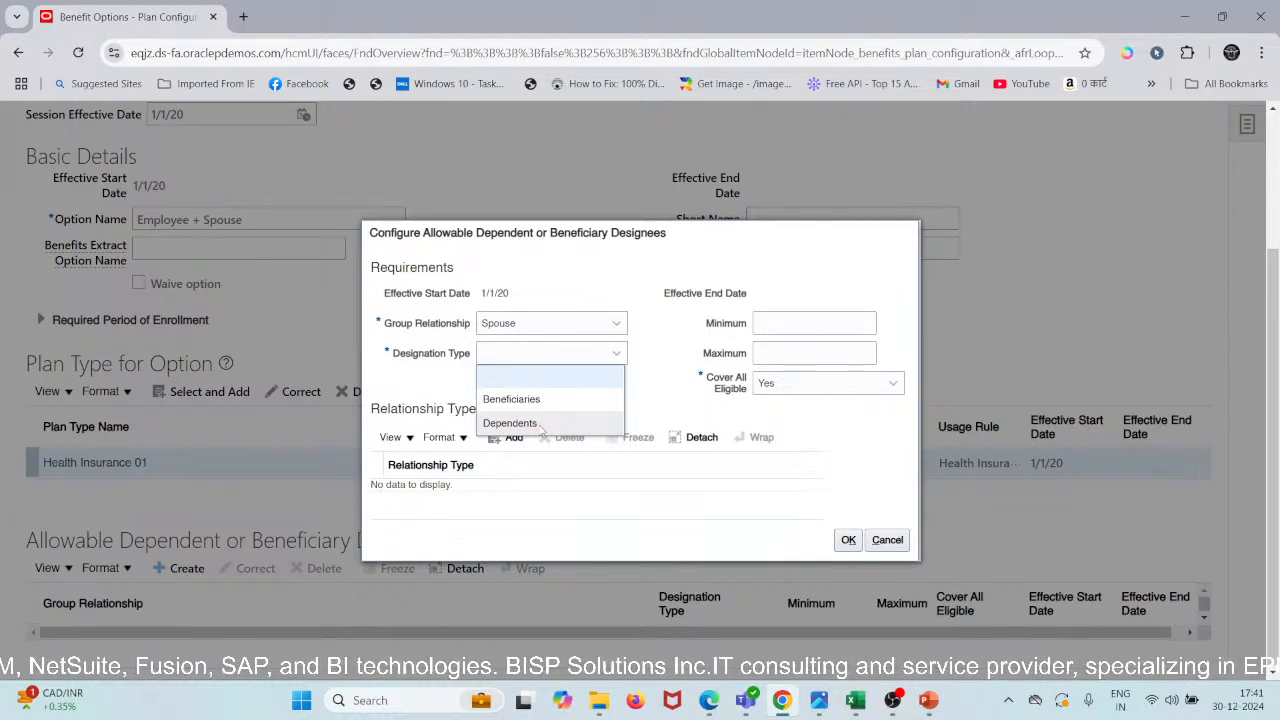
click(540, 426)
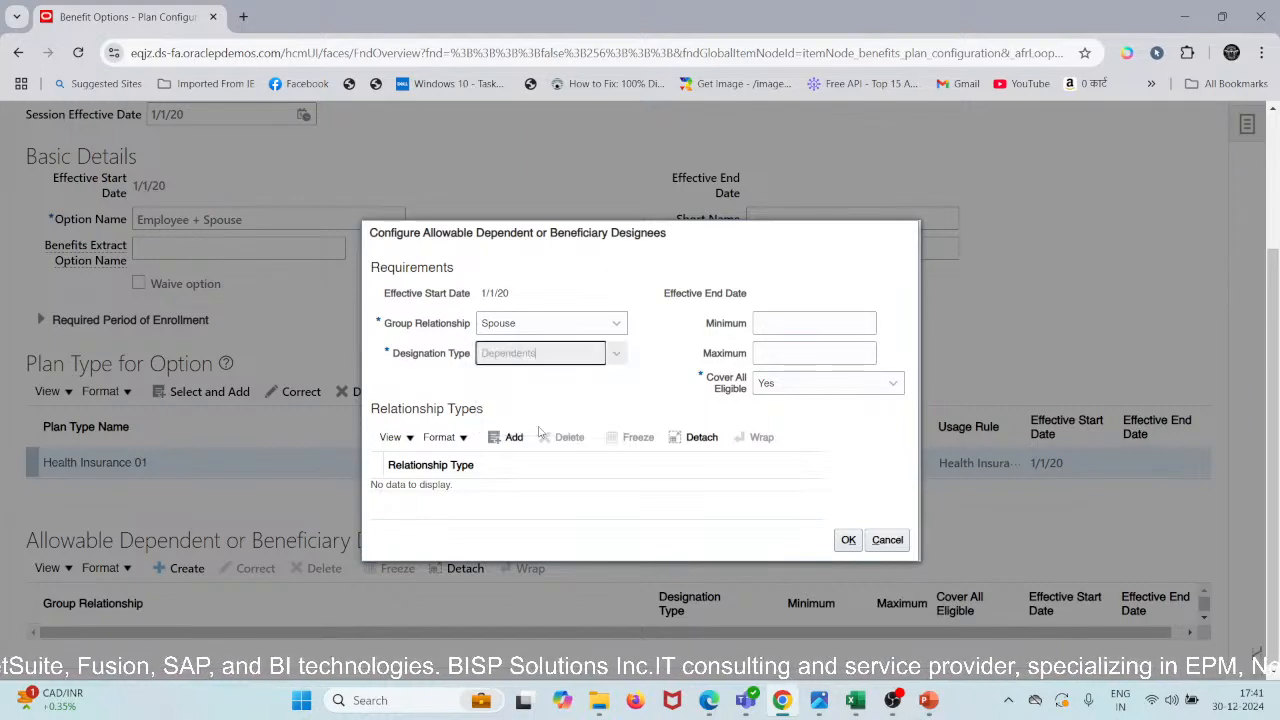
click(797, 392)
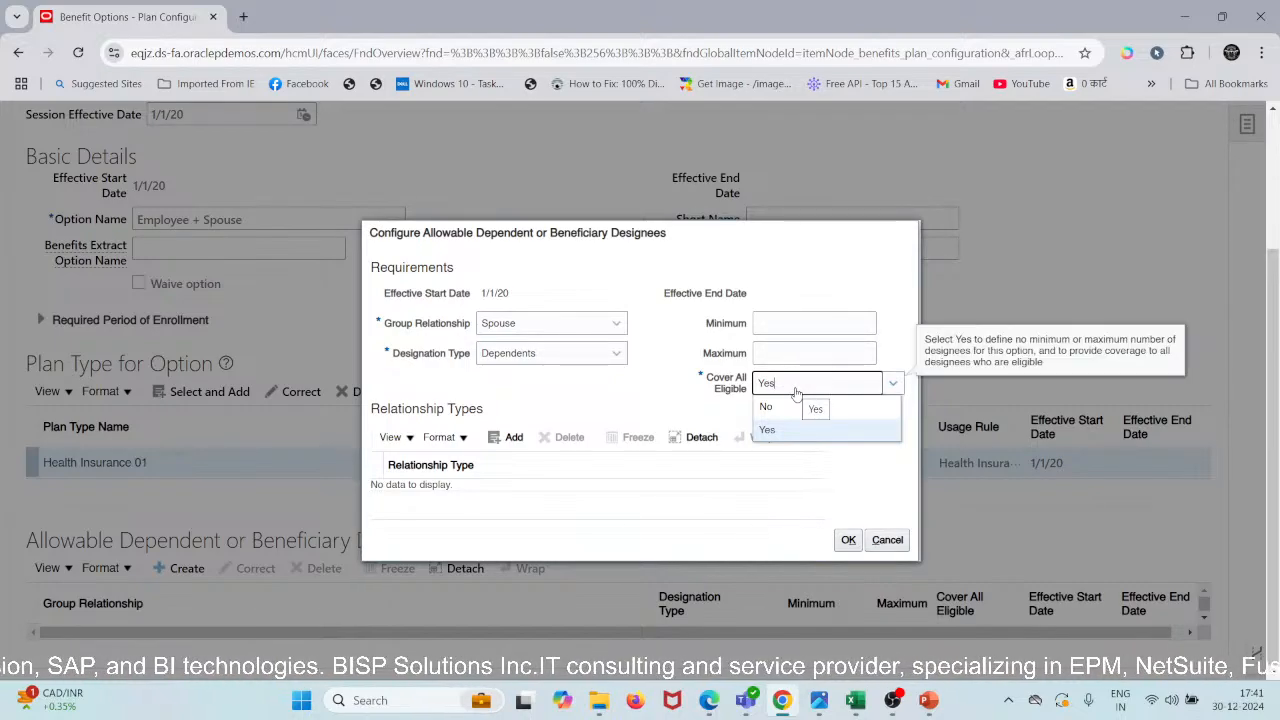
click(726, 450)
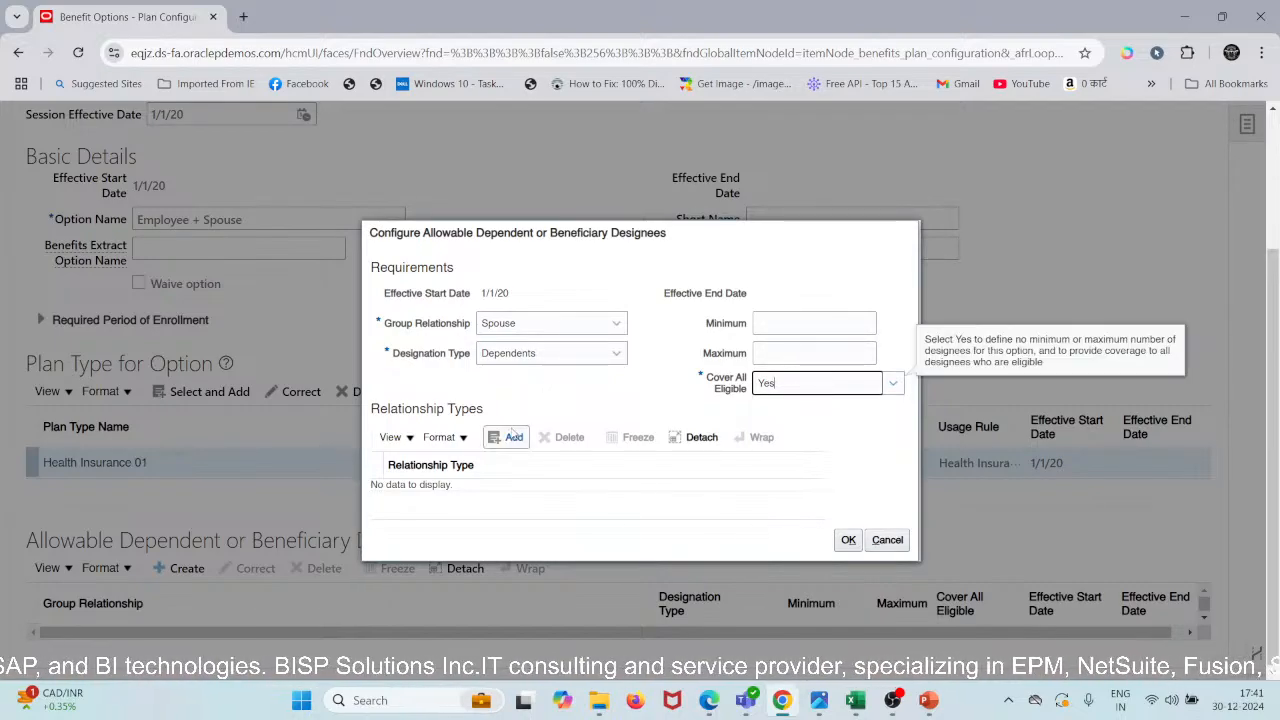
- Add Spouse as the designee's relationship type and confirm the designee settings
click(603, 388)
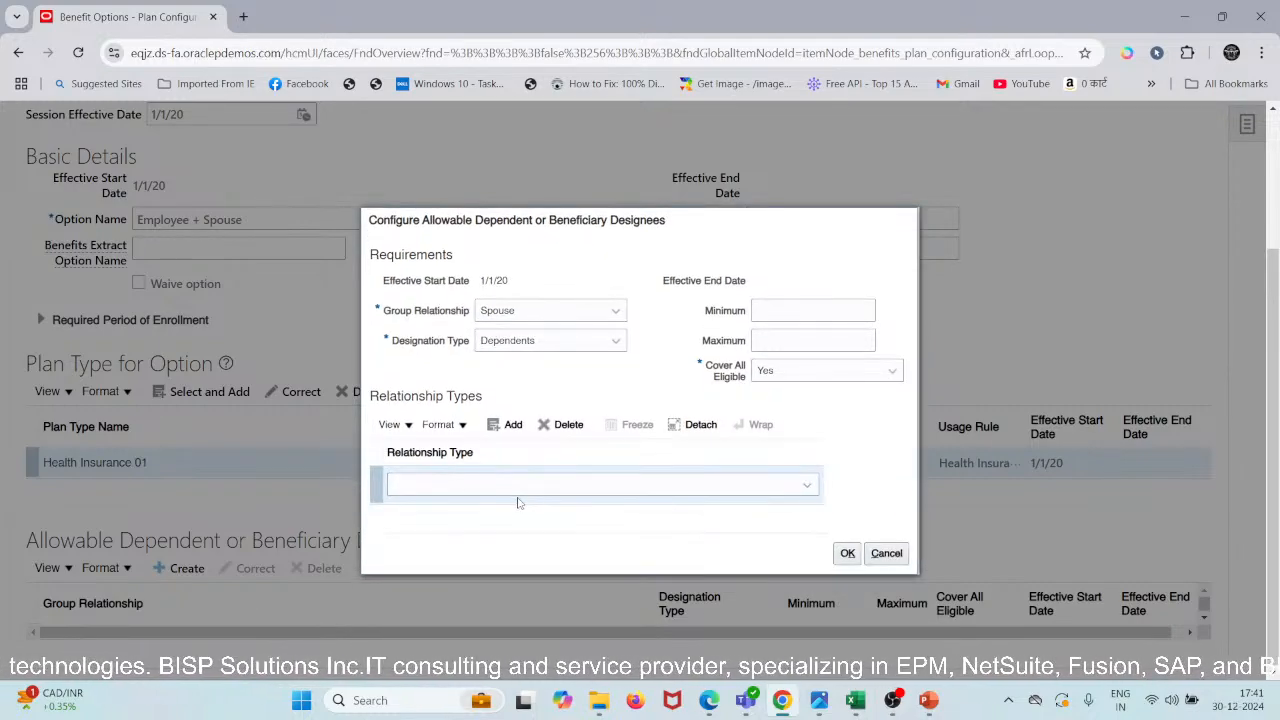
click(518, 490)
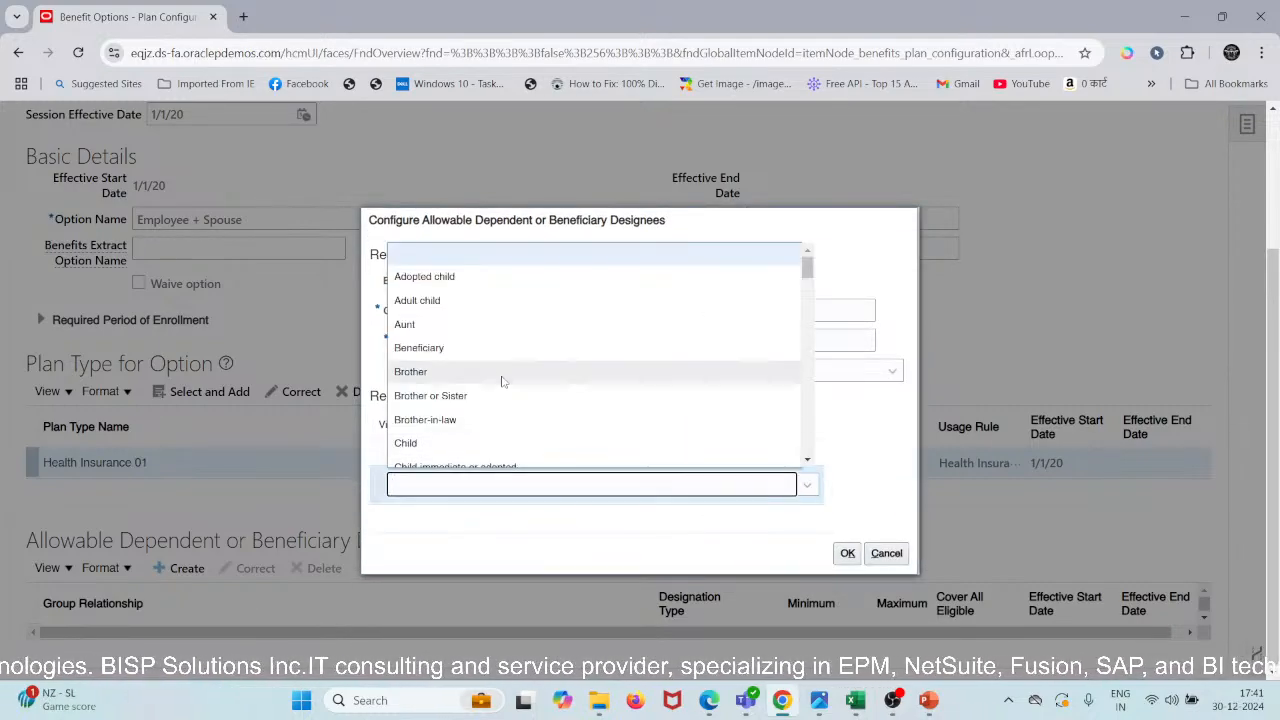
scroll(499, 380, down, 1)
scroll(499, 380, down, 12)
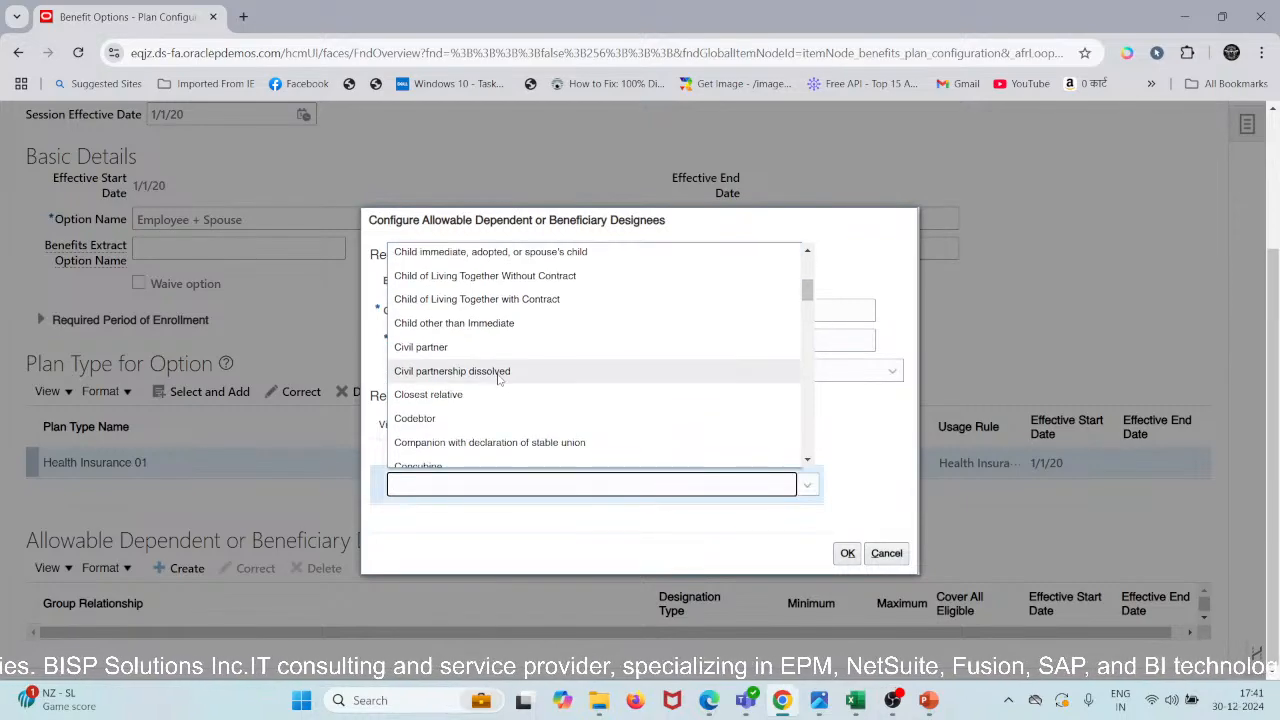
scroll(499, 380, down, 10)
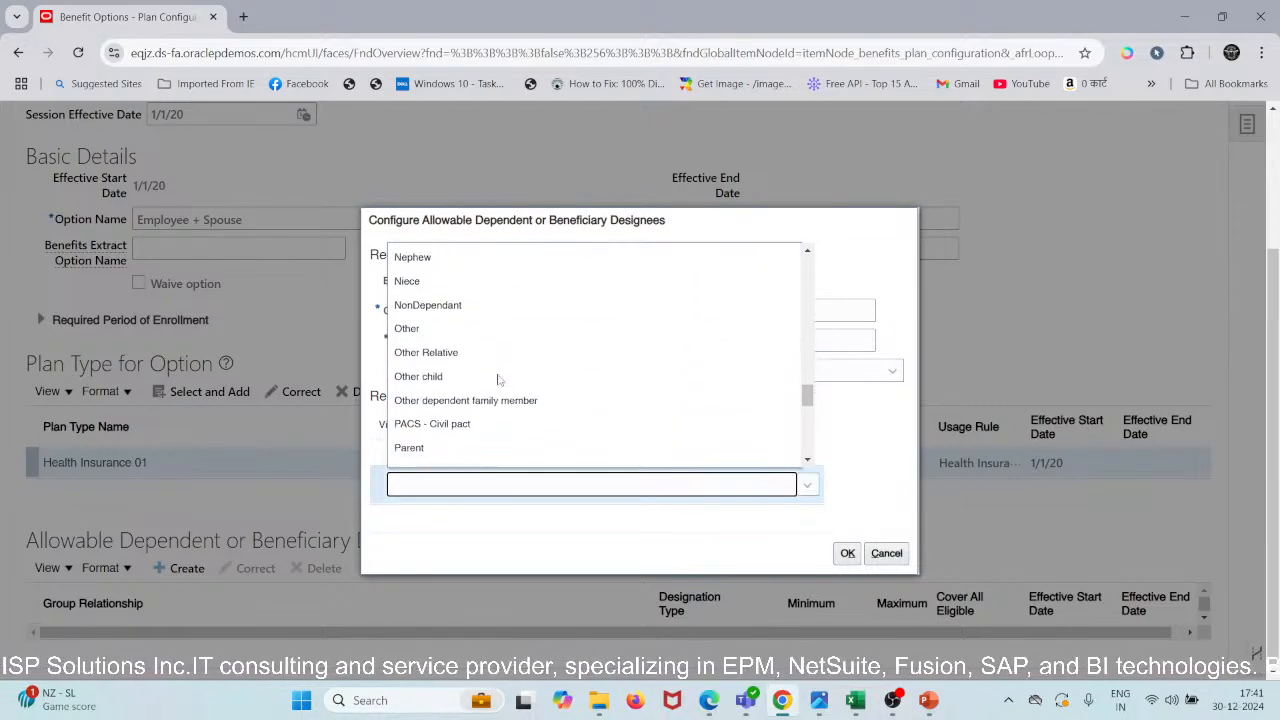
scroll(499, 380, down, 1)
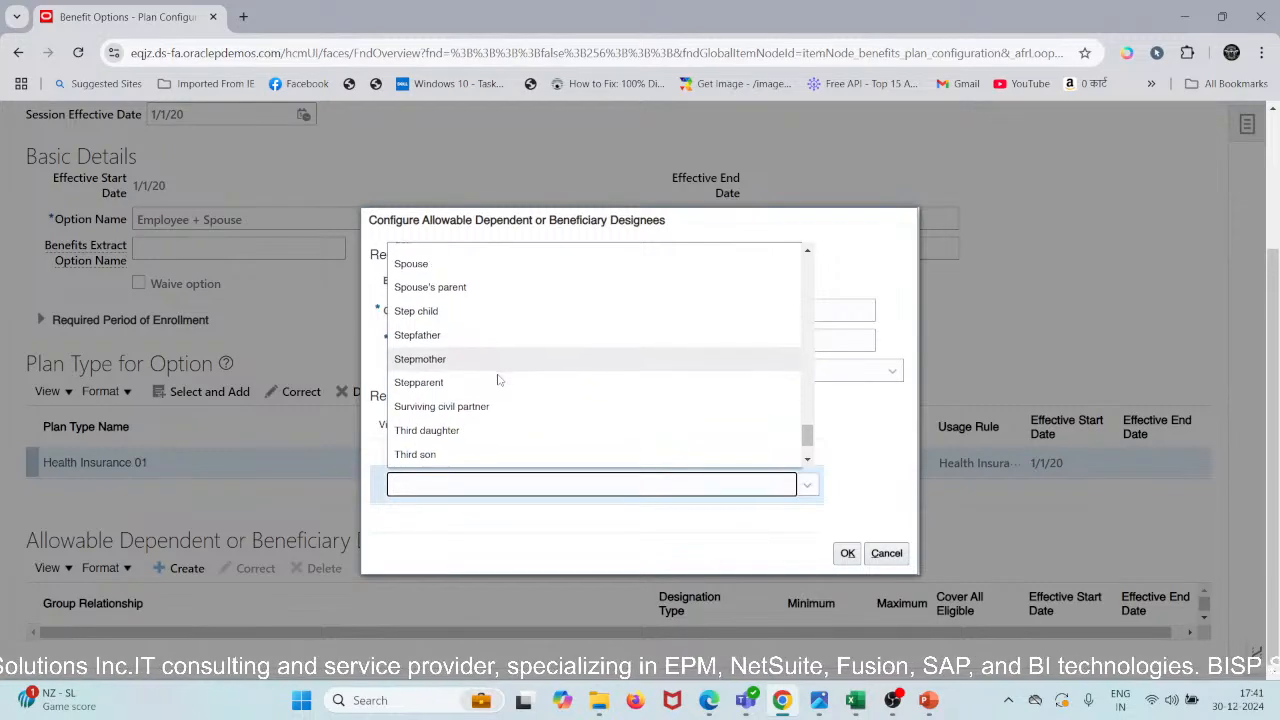
click(411, 262)
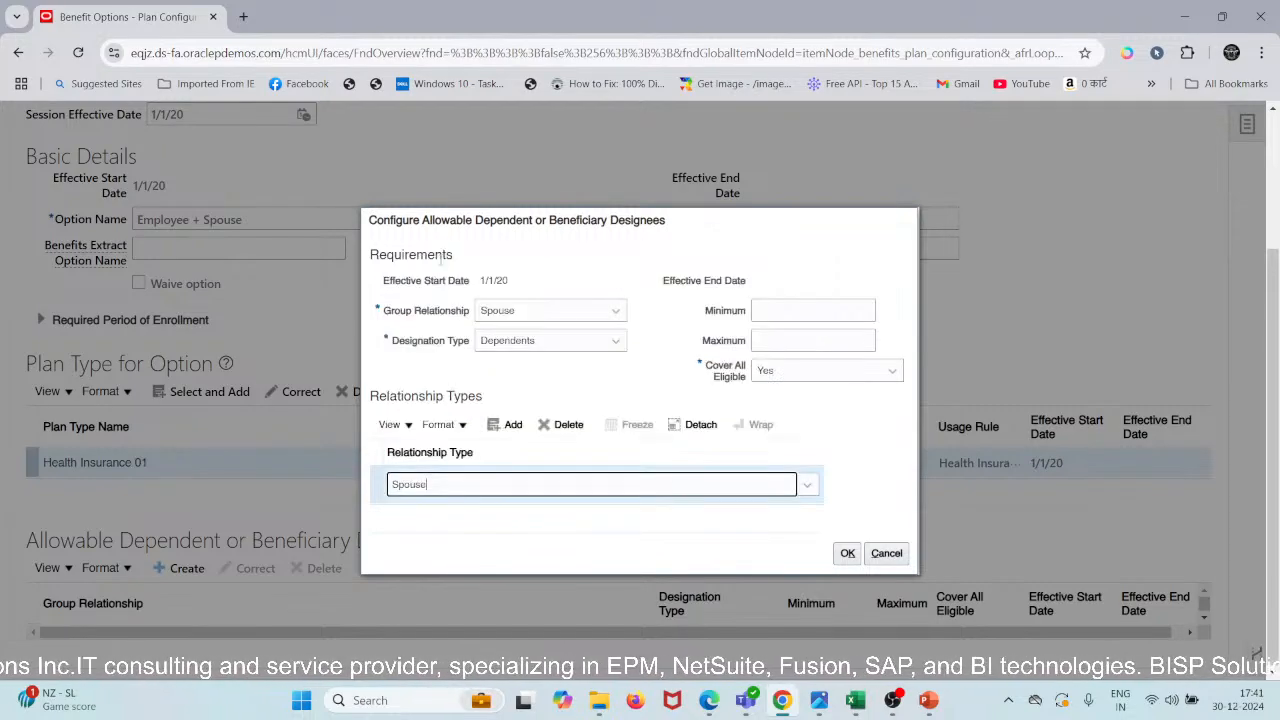
click(845, 551)
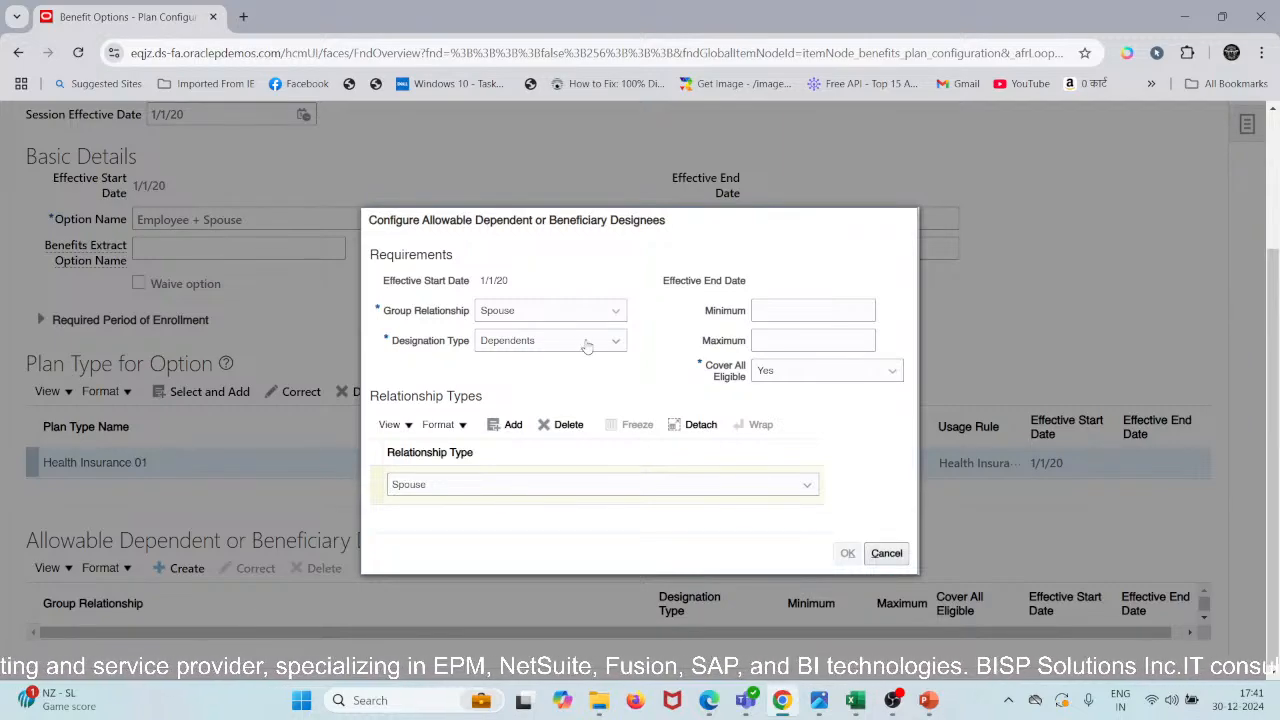
scroll(586, 343, up, 2)
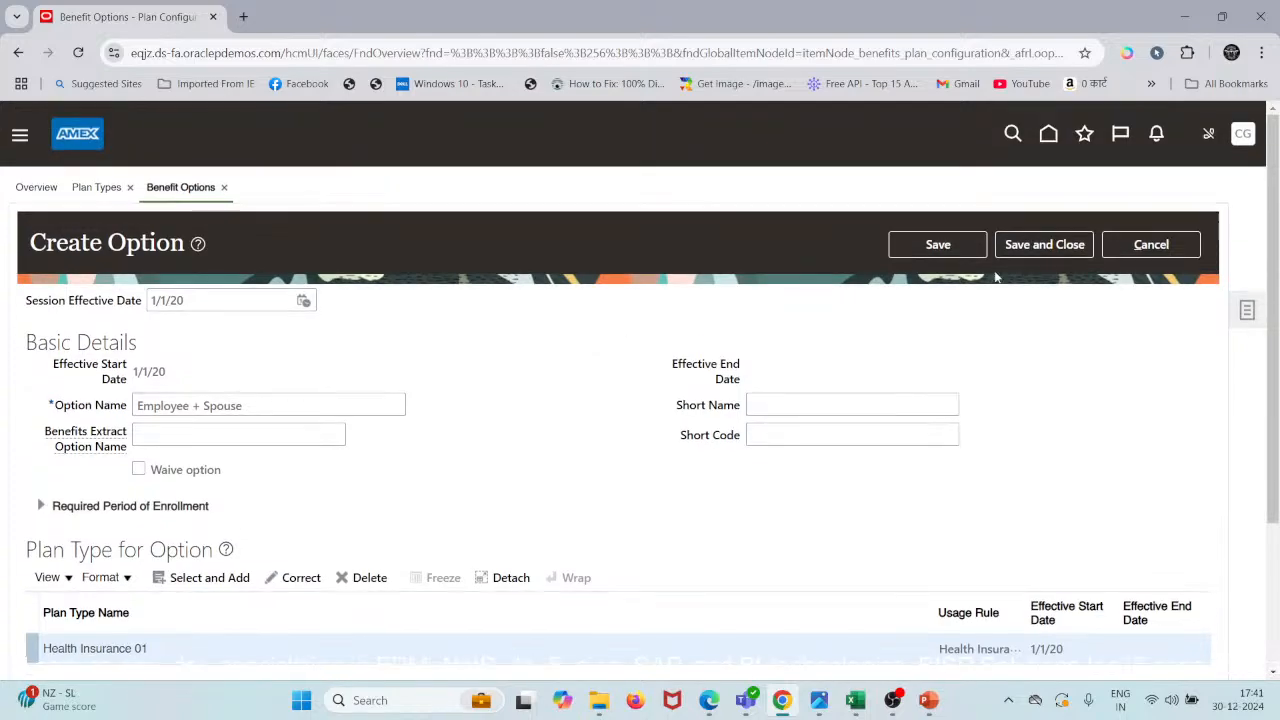
- Save the Employee + Spouse option, save and close it, then bring the Scenario workbook forward
click(962, 245)
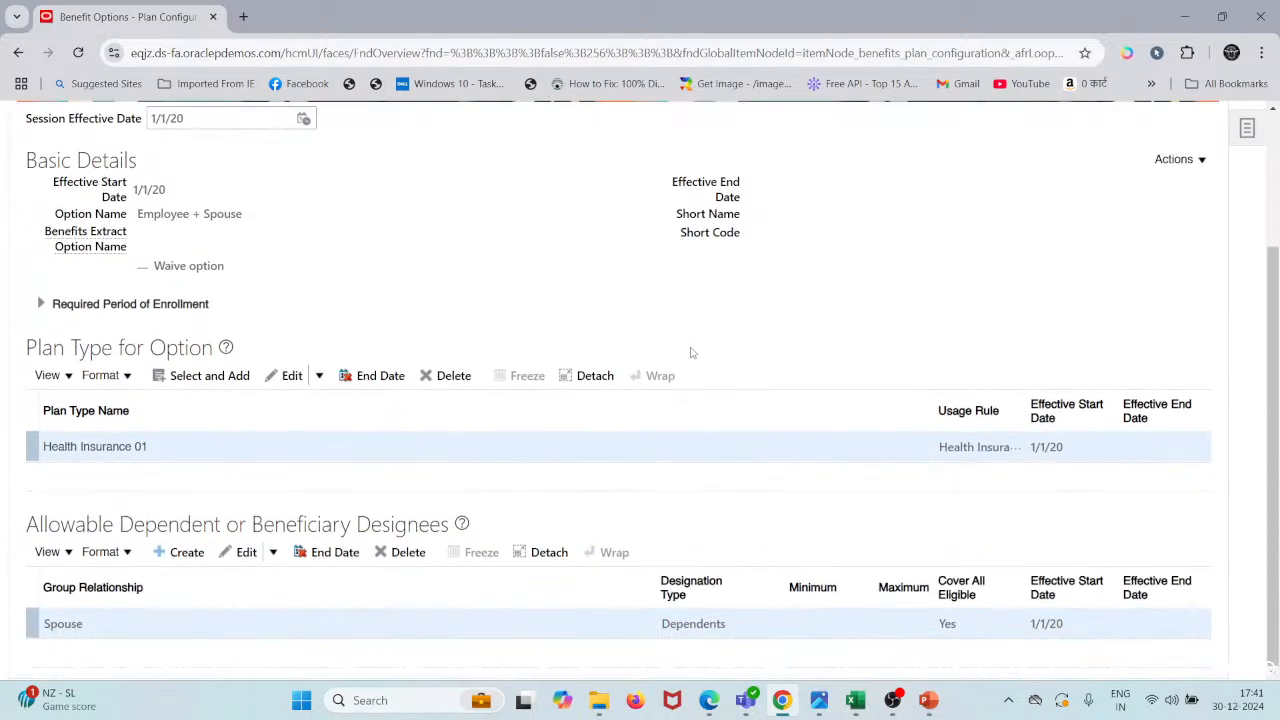
scroll(690, 352, up, 2)
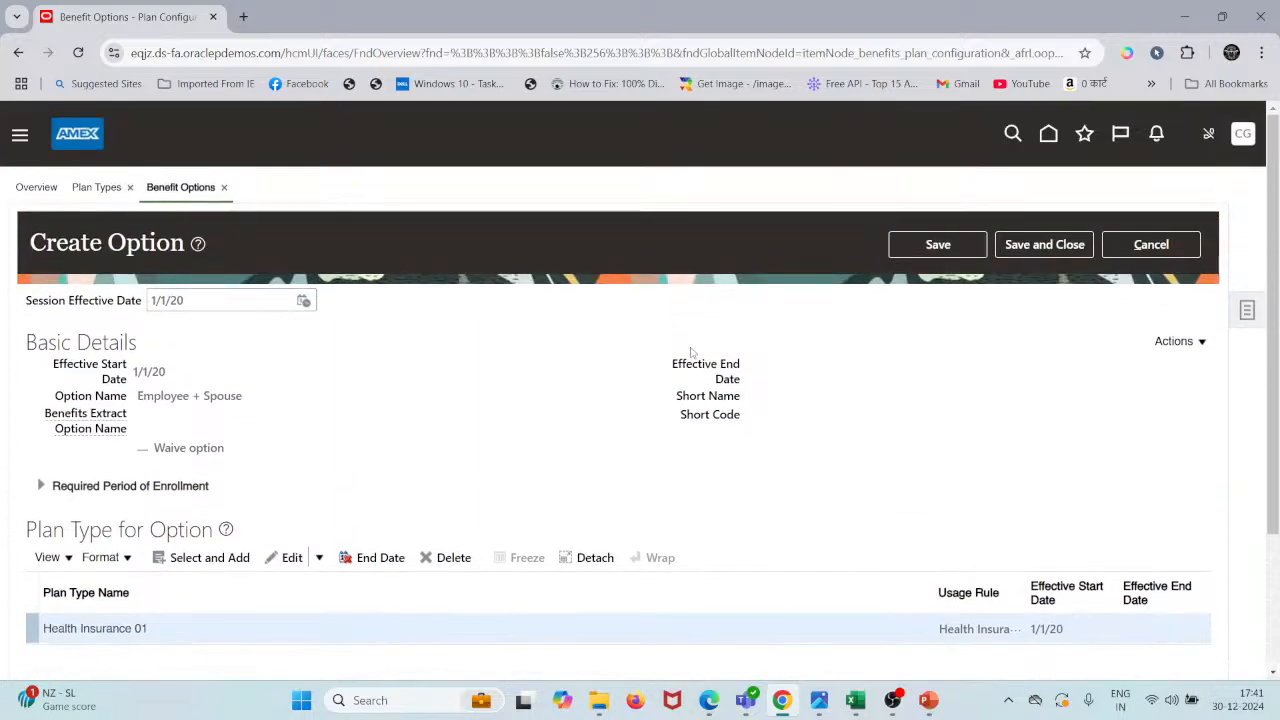
click(1068, 245)
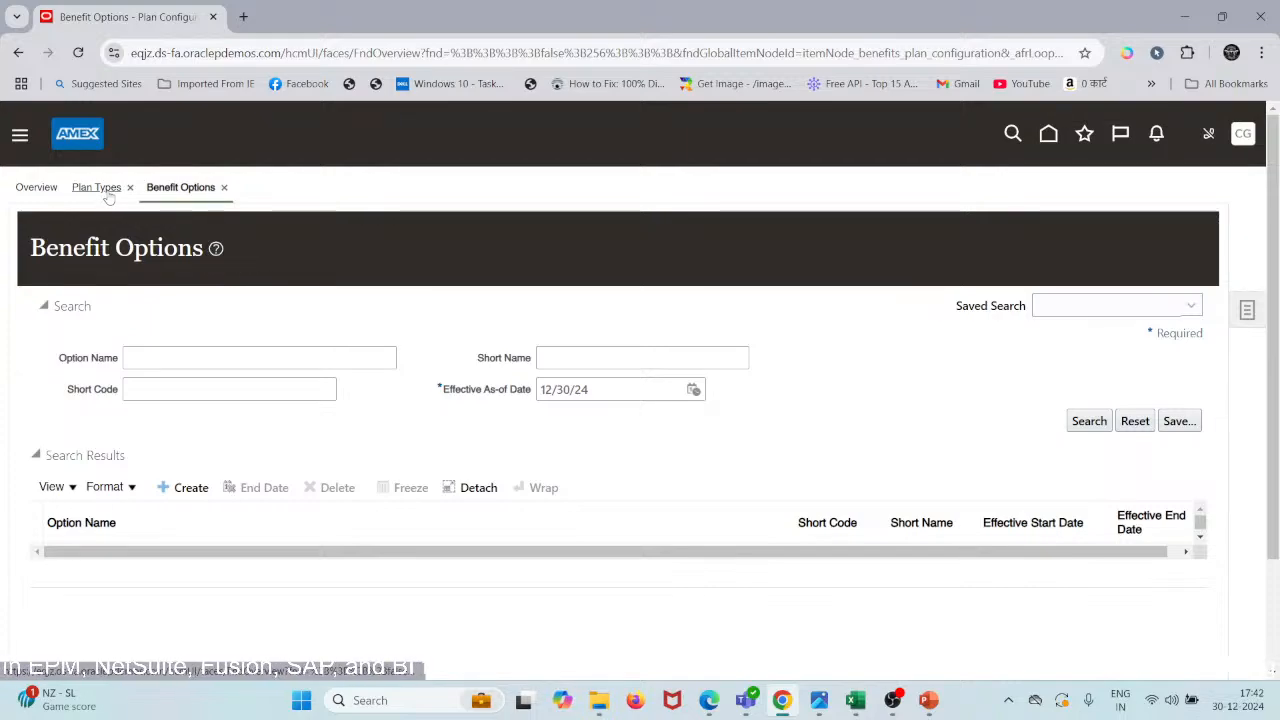
mouse_move(855, 700)
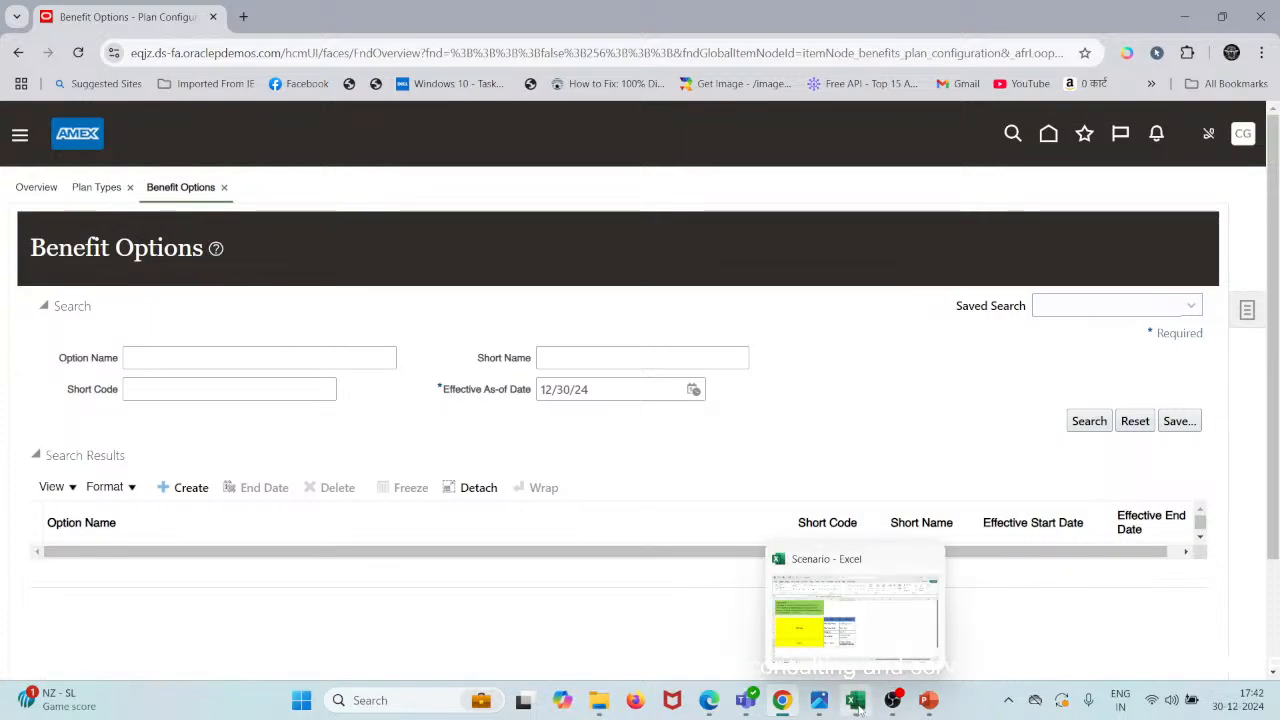
click(843, 640)
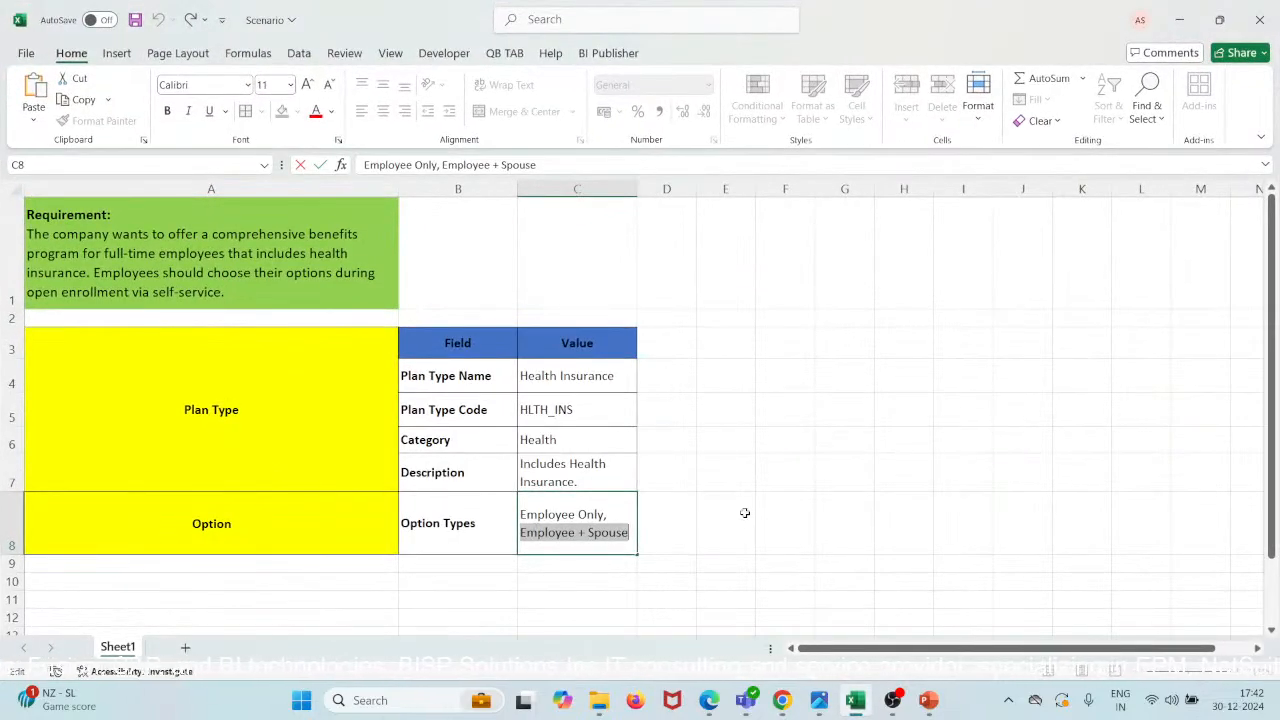
- Reload Benefit Options and search for option name 'employee Only'
click(1179, 12)
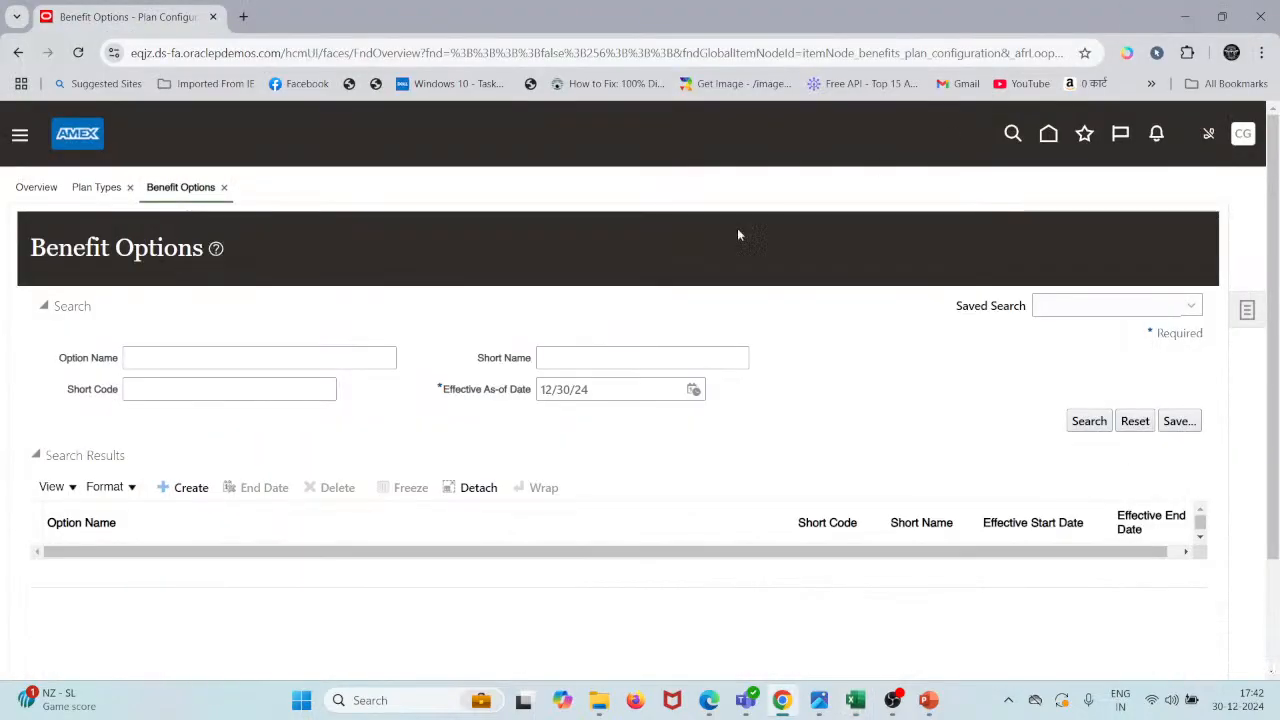
click(185, 487)
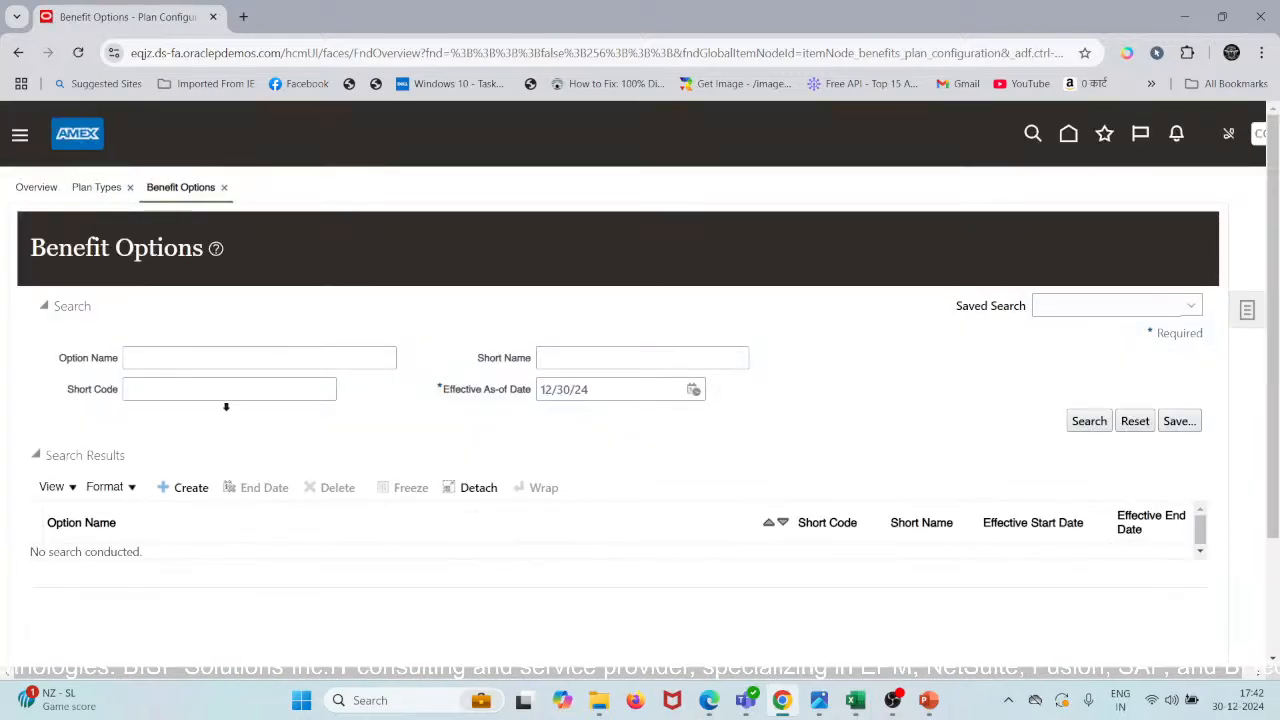
click(209, 358)
text(e)
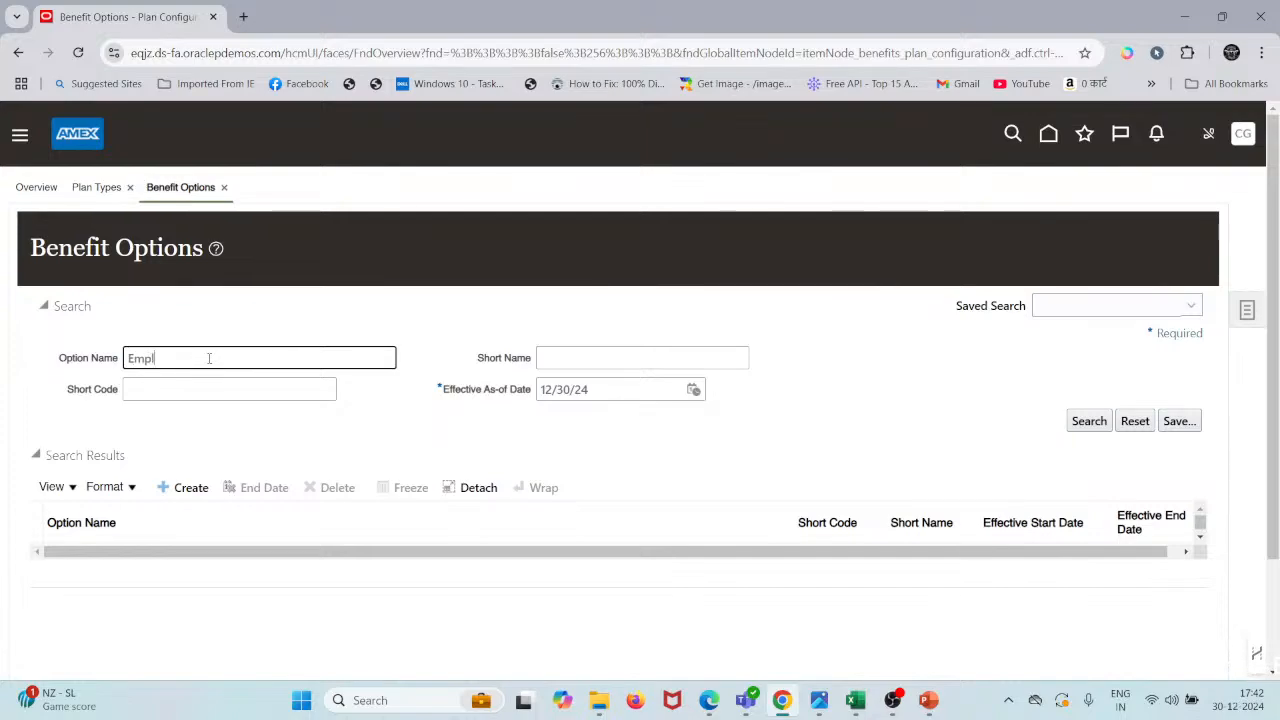
text(mployee Only)
key(Tab)
key(Tab)
key(Tab)
key(Tab)
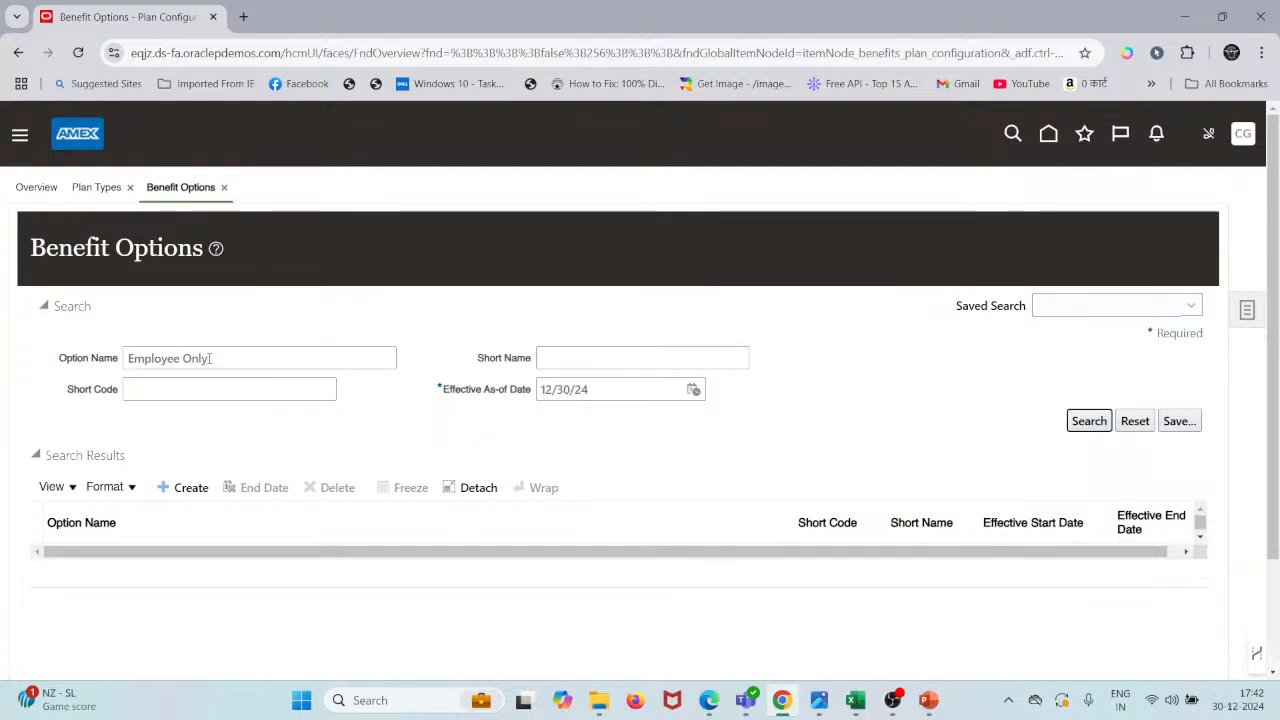
key(Return)
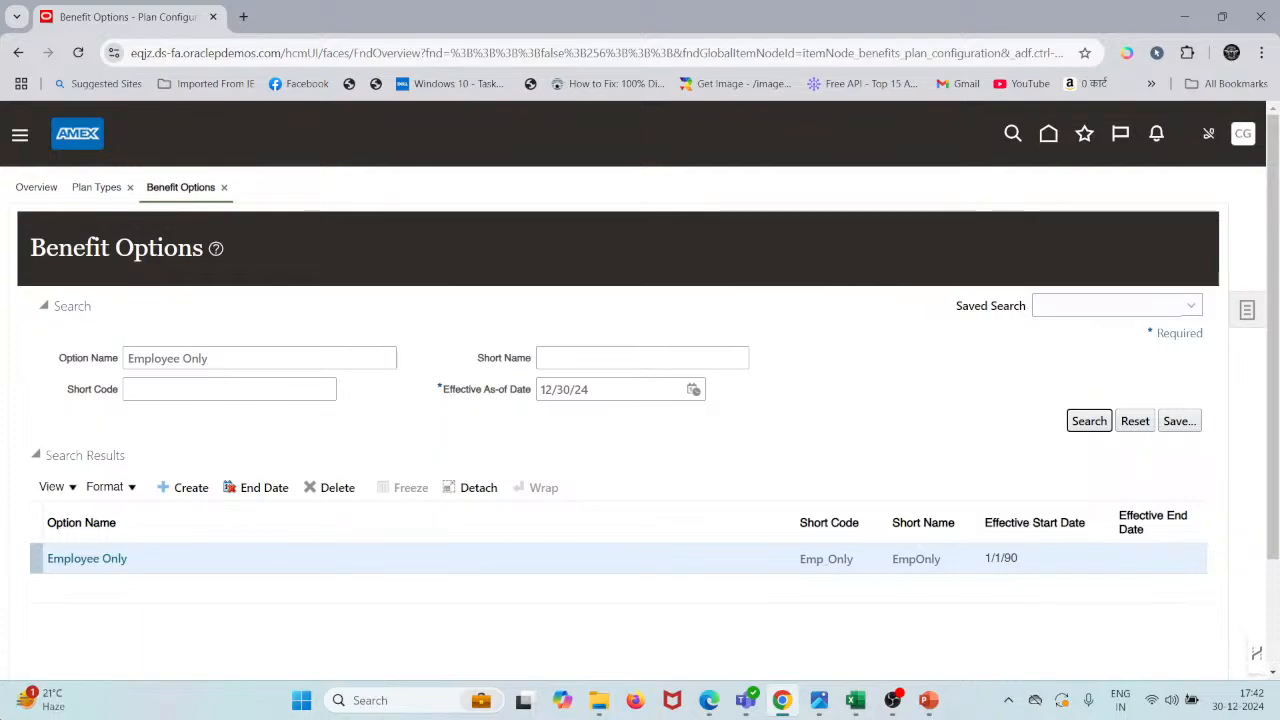
- Review the Employee Only option, cancel without changes, and go to the Plan Types page
click(82, 560)
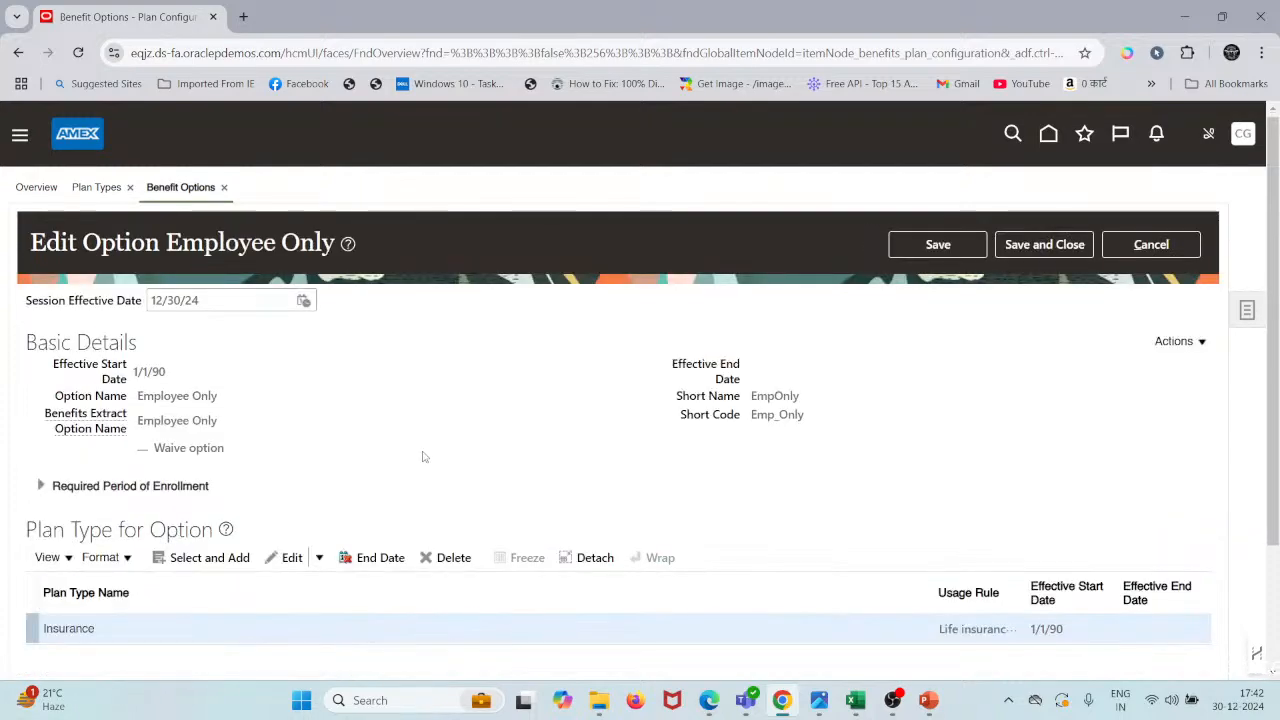
scroll(423, 457, down, 2)
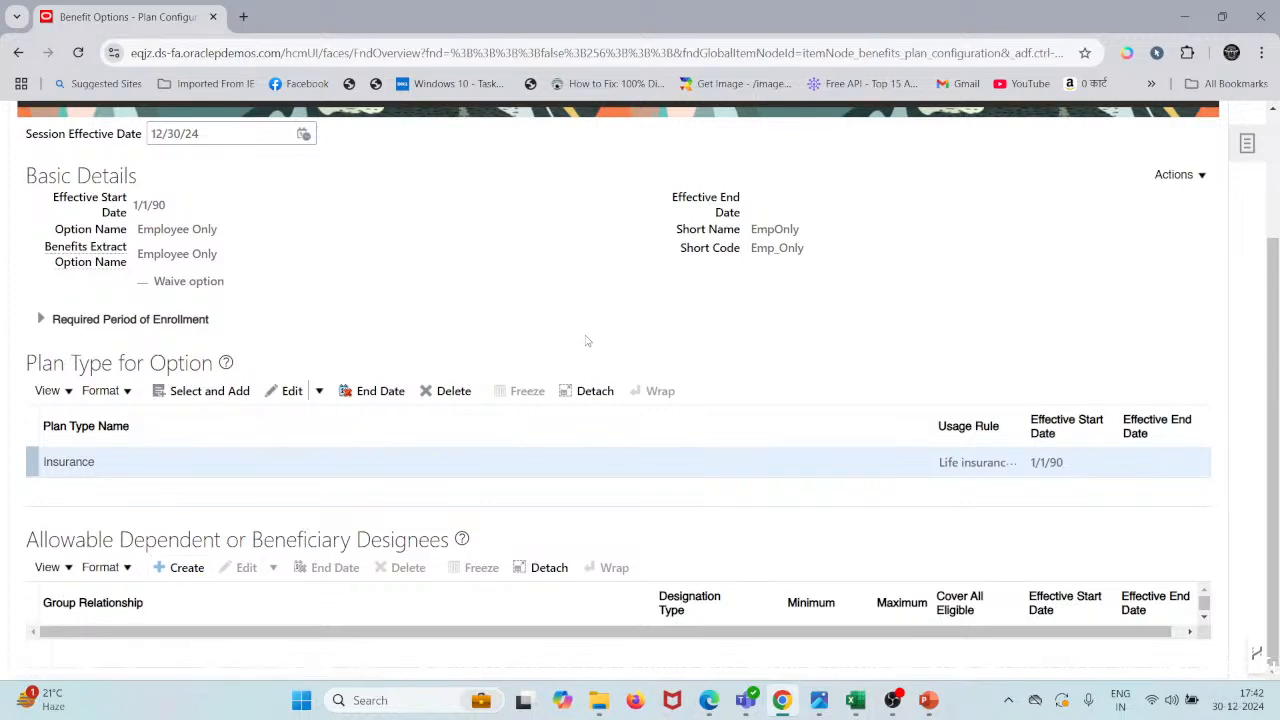
scroll(587, 341, up, 2)
click(1150, 245)
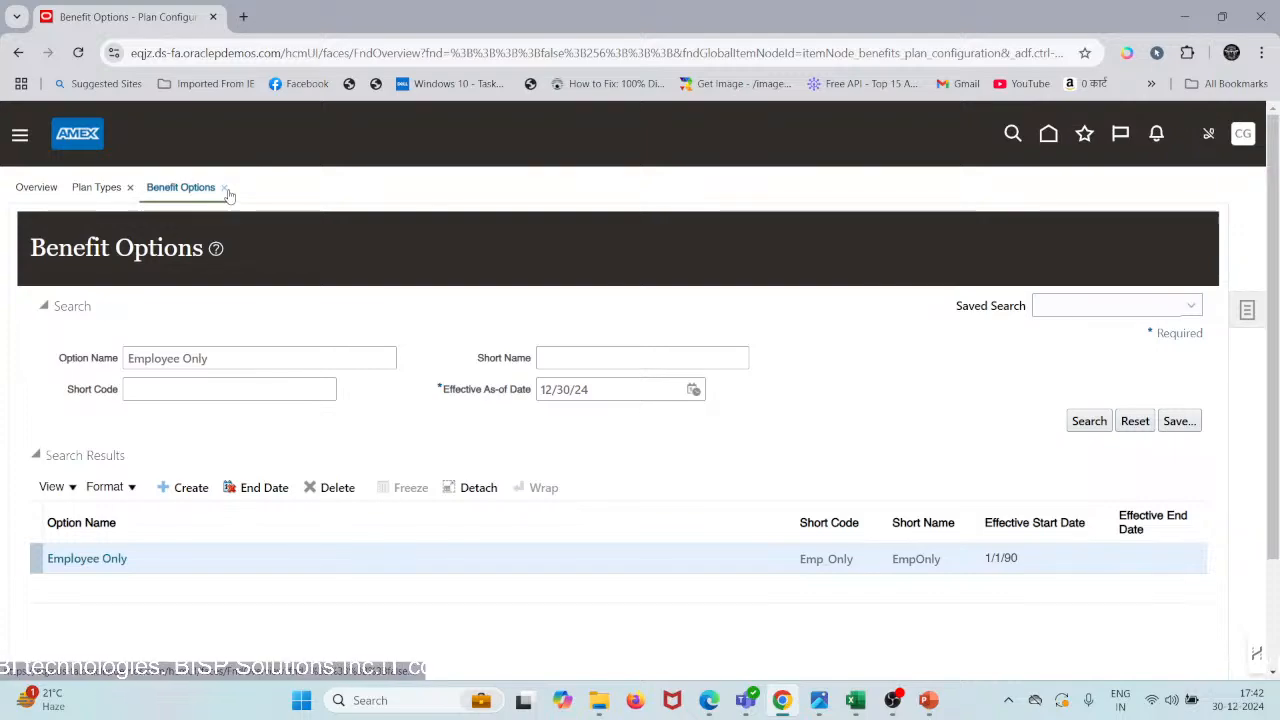
click(97, 189)
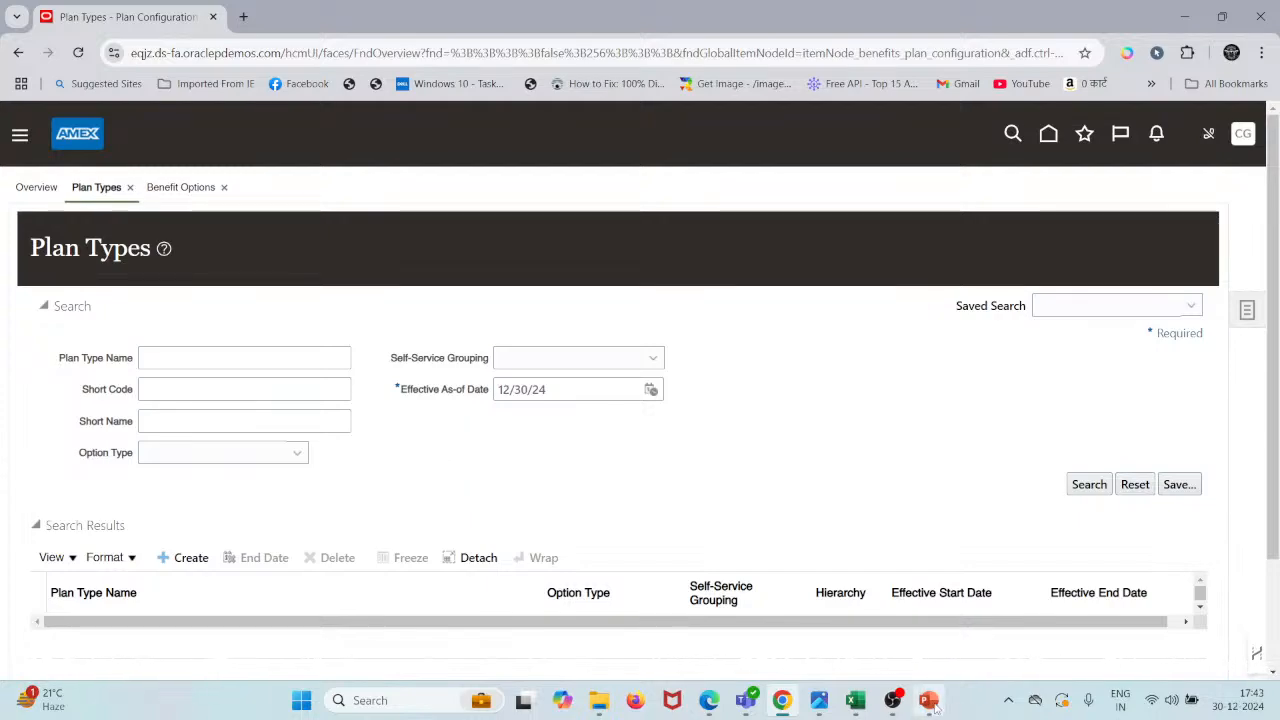
- Bring up the PowerPoint slide show and advance to the Options slide
mouse_move(935, 708)
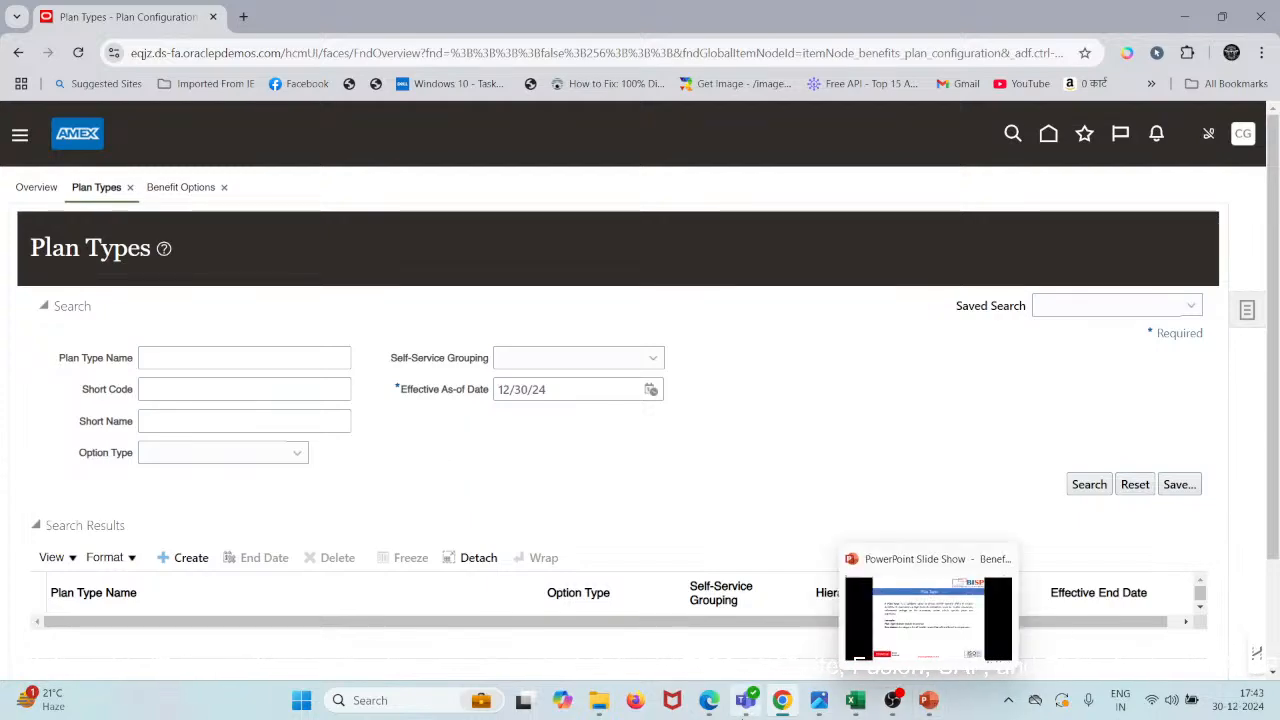
mouse_move(748, 706)
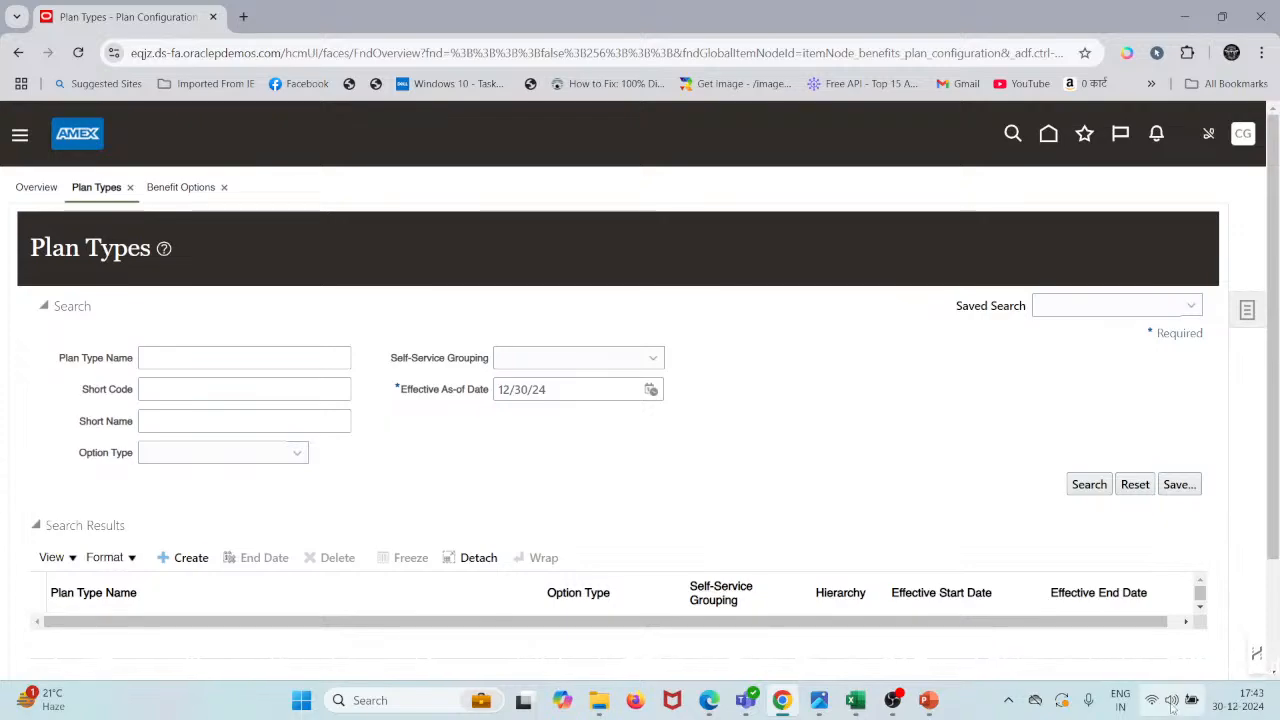
click(930, 700)
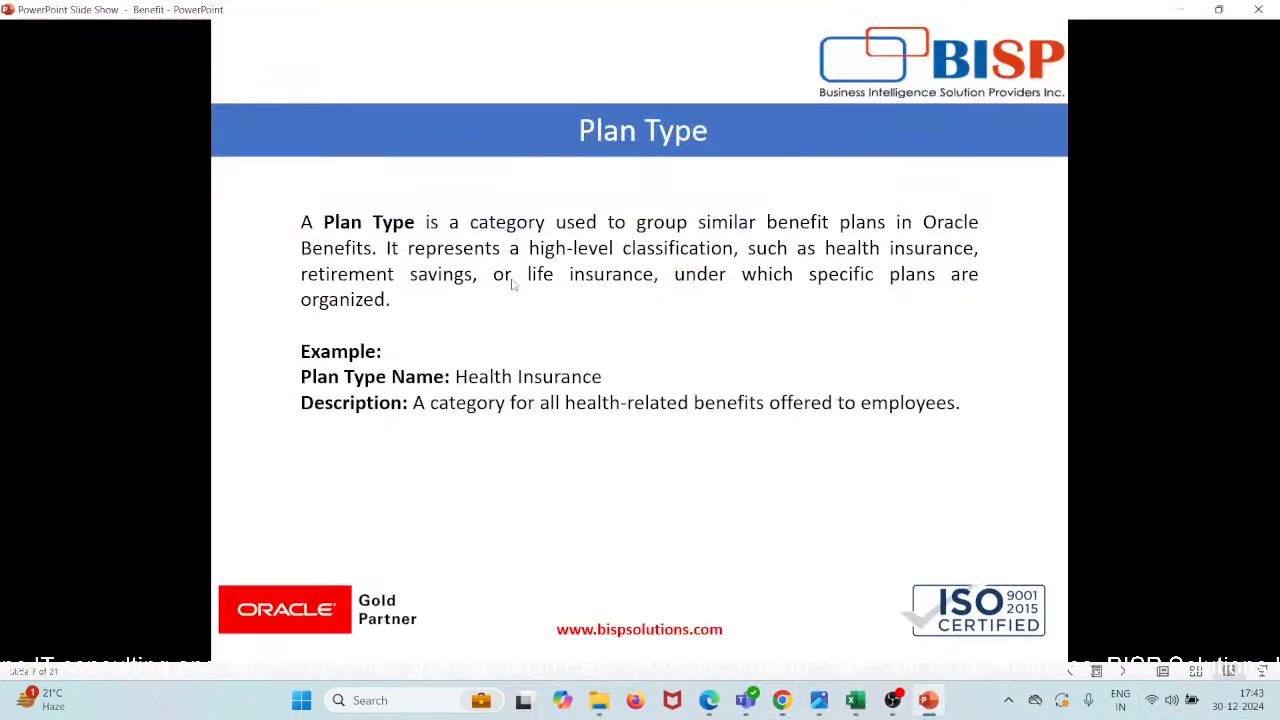
click(511, 284)
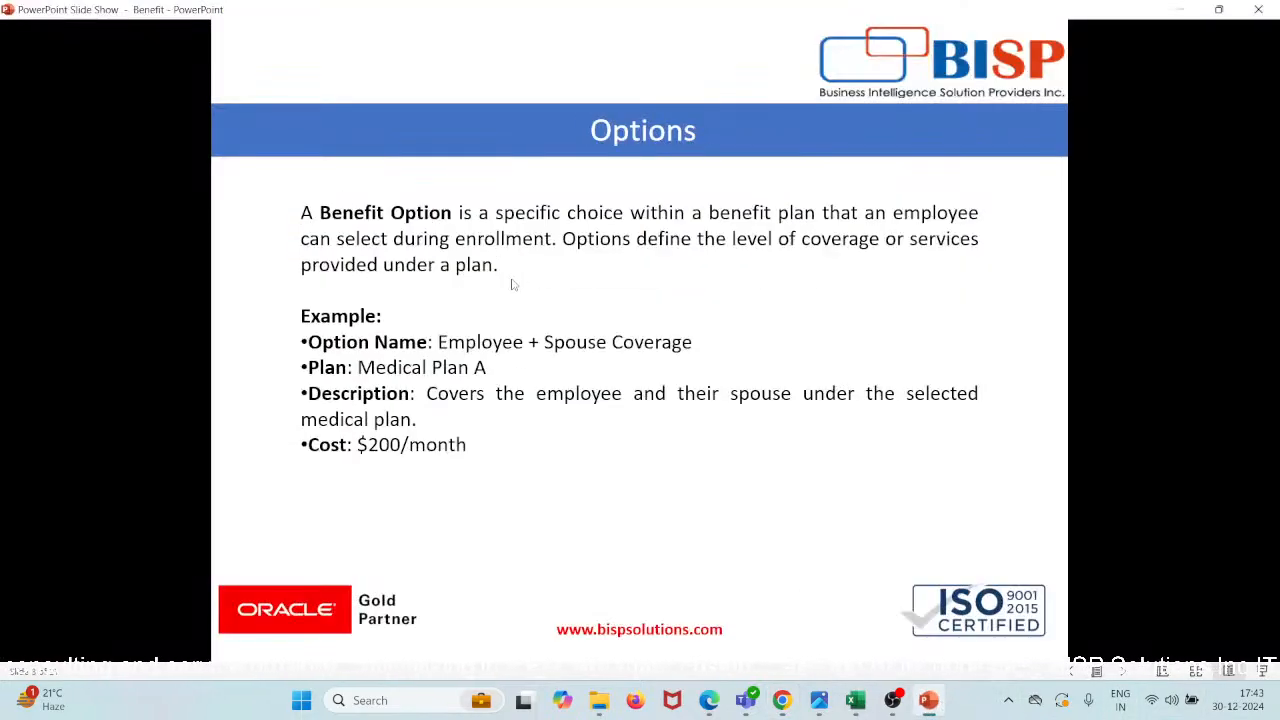